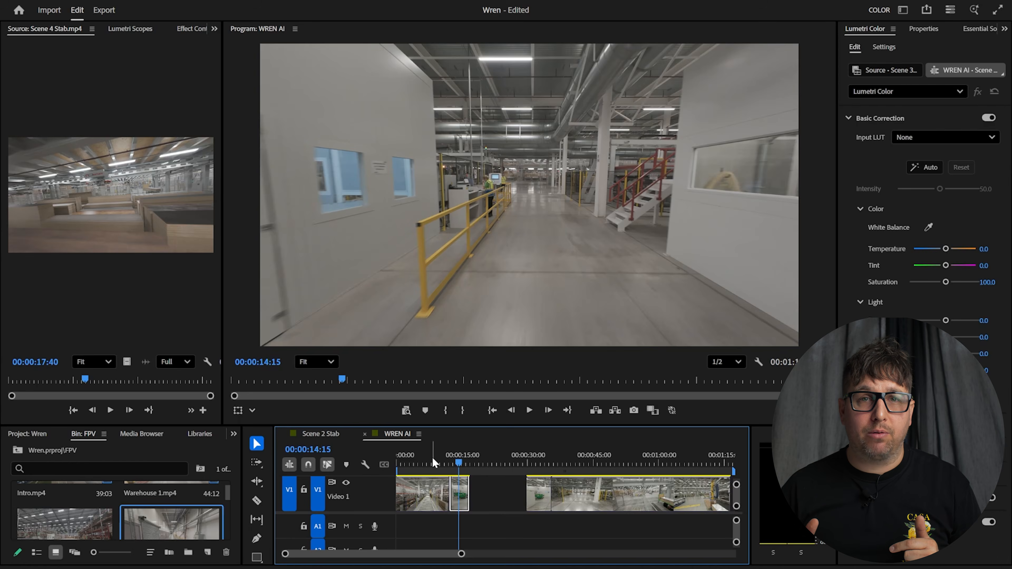
# Play the sequence from the start to locate the empty gap on Video 1
pyautogui.press('Home')
pyautogui.moveTo(400, 460); pyautogui.dragTo(452, 431)
pyautogui.press('space')
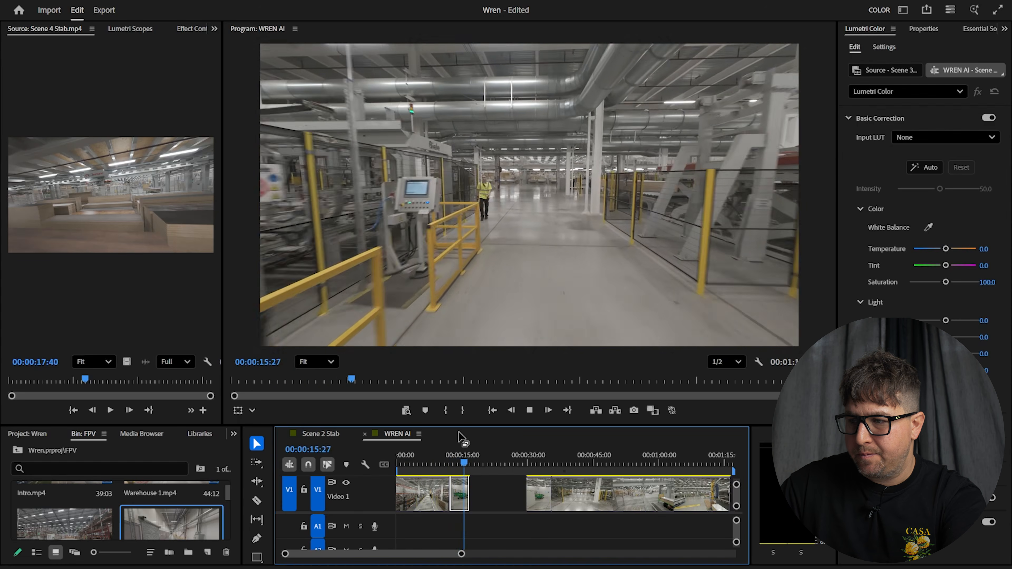
pyautogui.press('space')
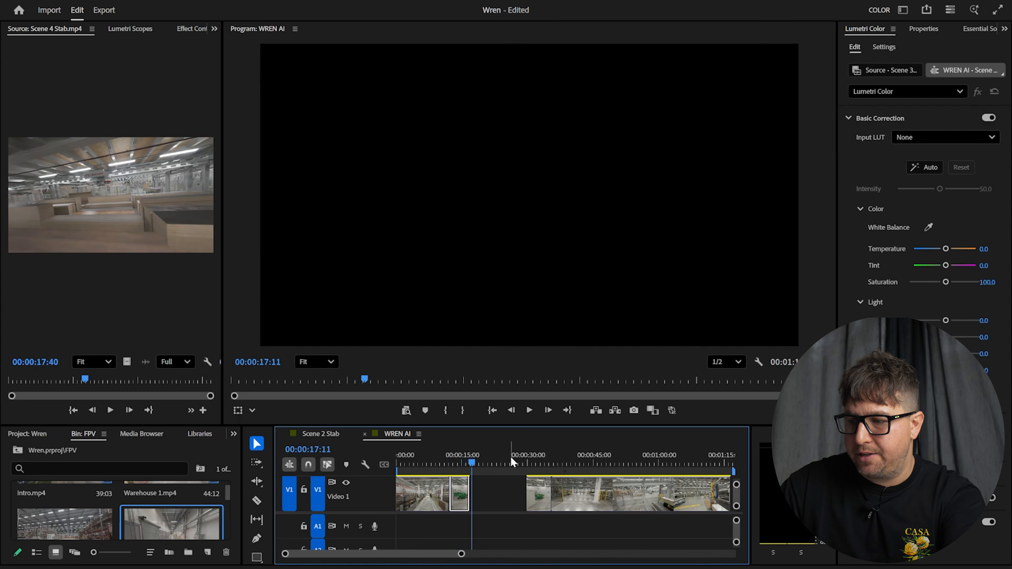
pyautogui.click(524, 459)
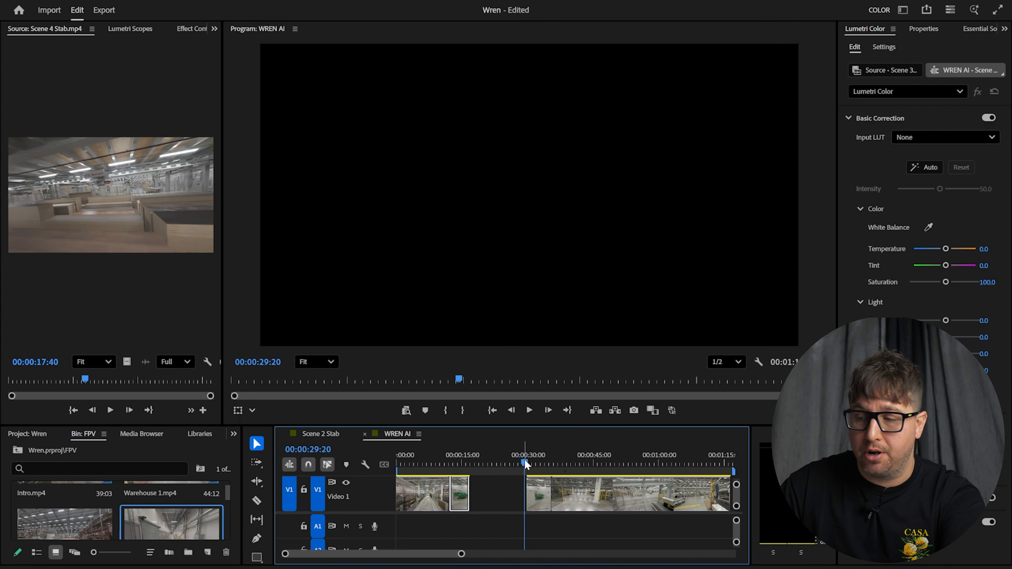
pyautogui.press('space')
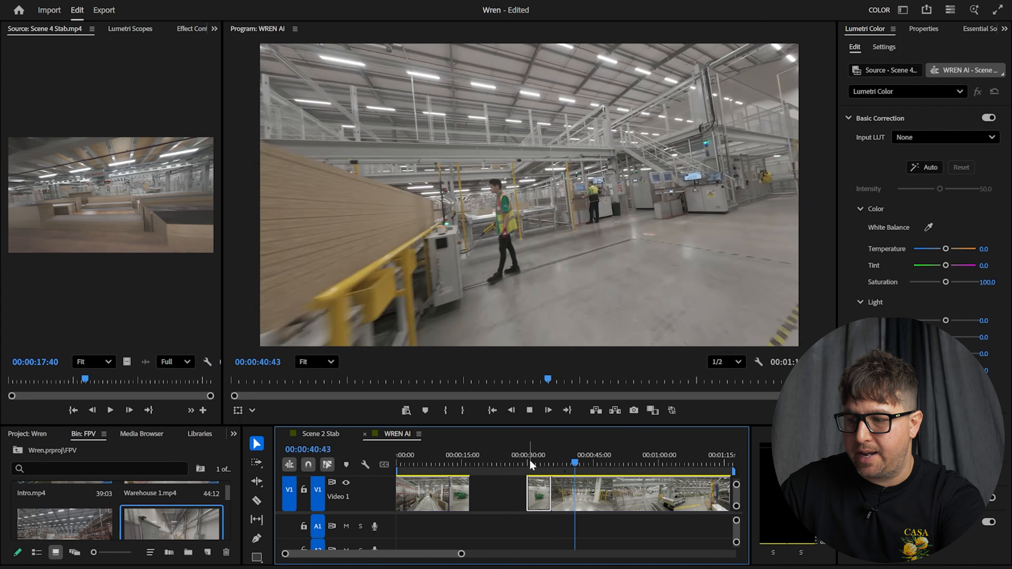
# Slide the long clip and the clips after it left to close the gap
pyautogui.click(626, 503)
pyautogui.moveTo(596, 523); pyautogui.dragTo(524, 495)
pyautogui.moveTo(601, 502); pyautogui.dragTo(545, 498)
pyautogui.moveTo(431, 446); pyautogui.dragTo(450, 439)
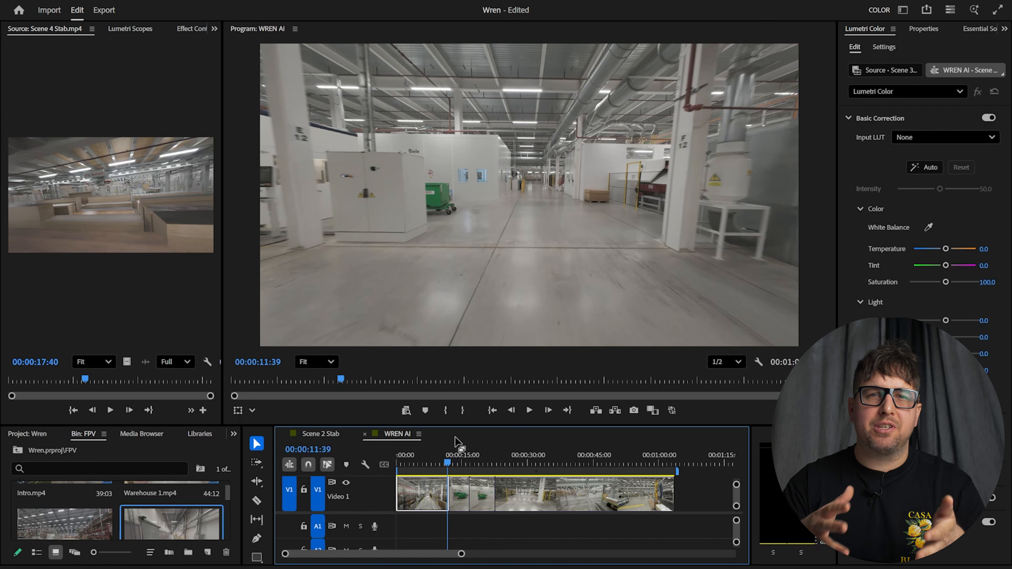
pyautogui.press('=')
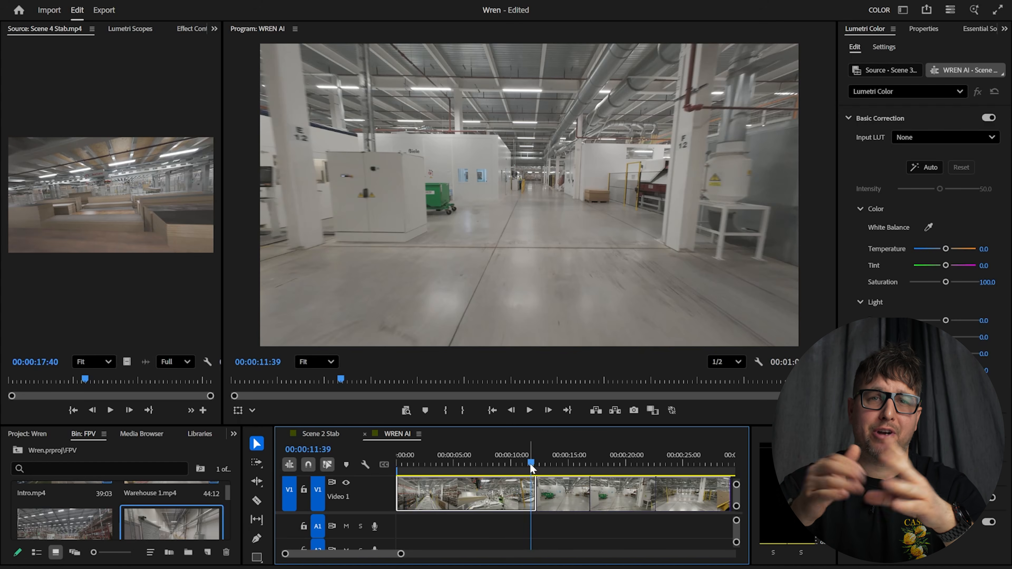
pyautogui.moveTo(529, 463); pyautogui.dragTo(512, 456)
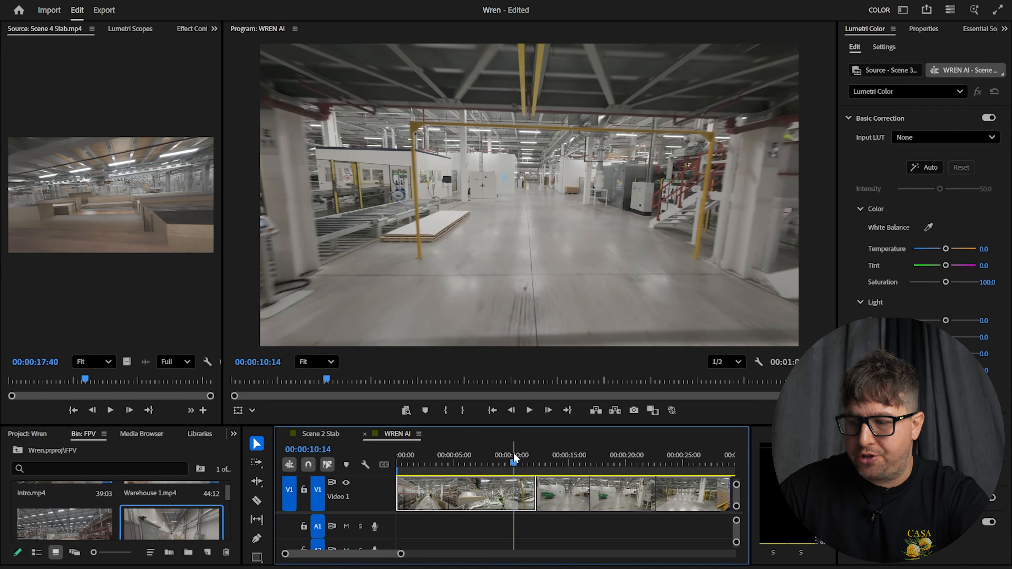
pyautogui.moveTo(512, 463); pyautogui.dragTo(535, 458)
pyautogui.moveTo(401, 553); pyautogui.dragTo(382, 558)
pyautogui.click(566, 458)
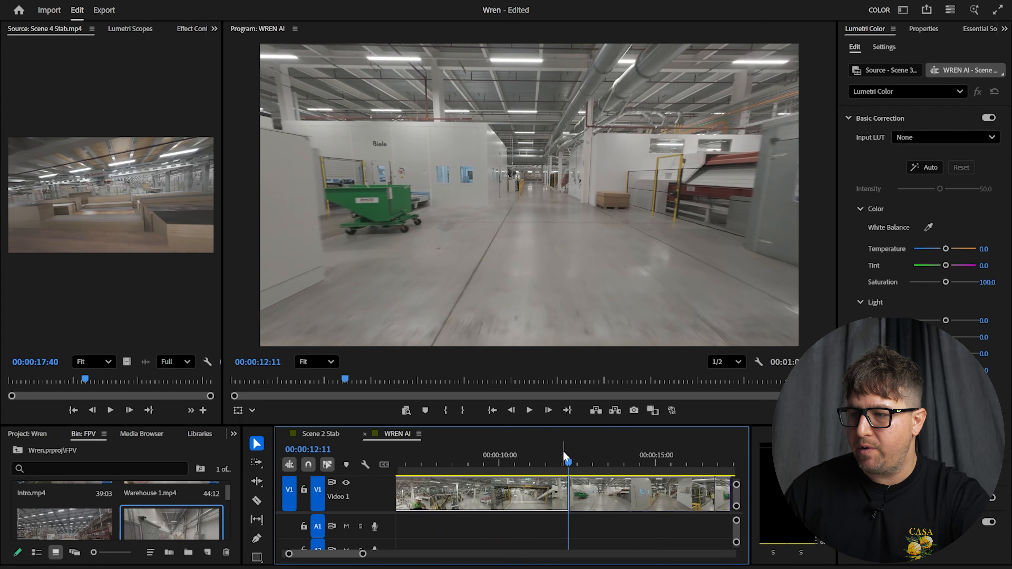
pyautogui.press('Right')
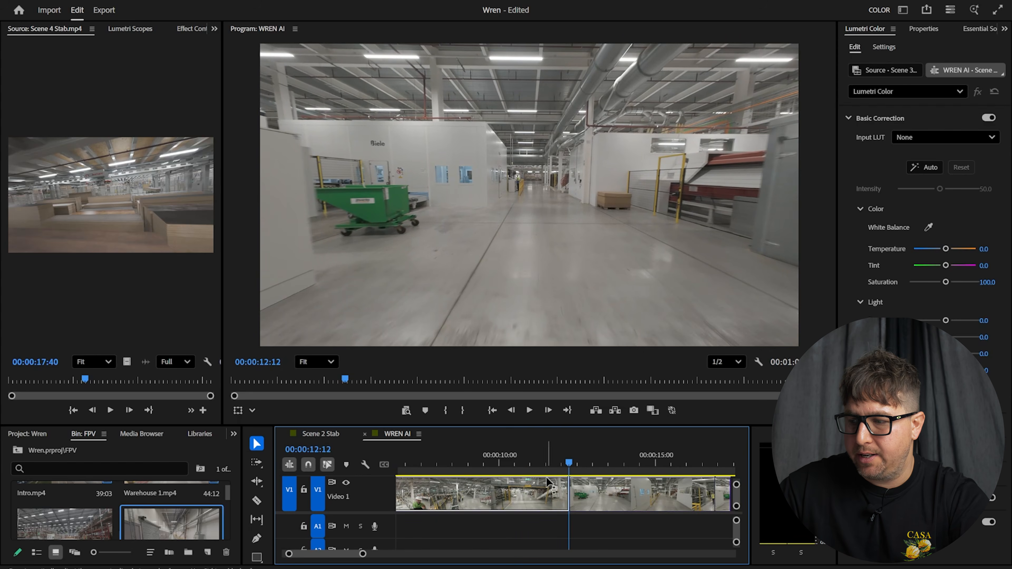
pyautogui.click(578, 460)
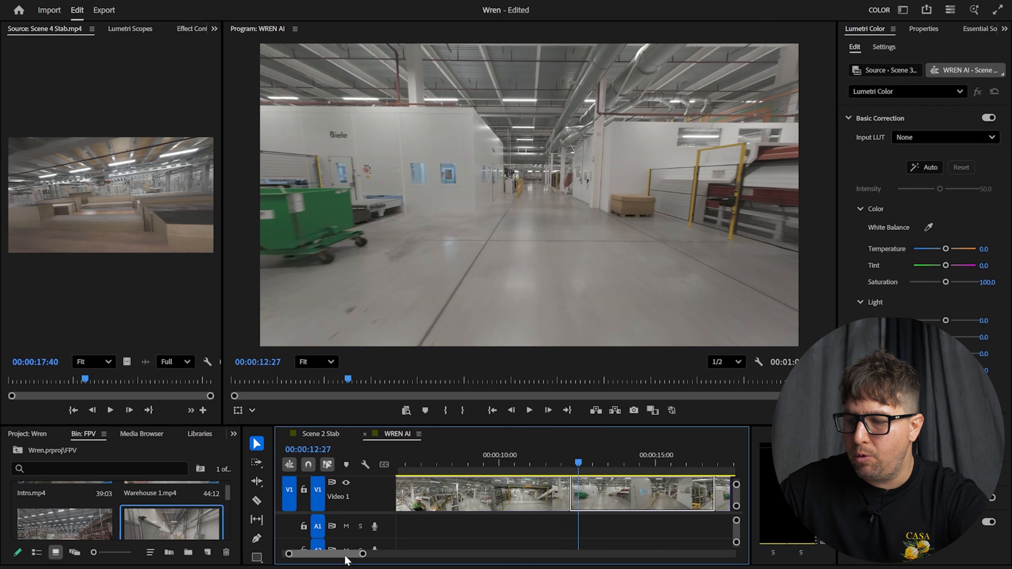
pyautogui.moveTo(361, 554); pyautogui.dragTo(412, 554)
pyautogui.moveTo(501, 465); pyautogui.dragTo(617, 458)
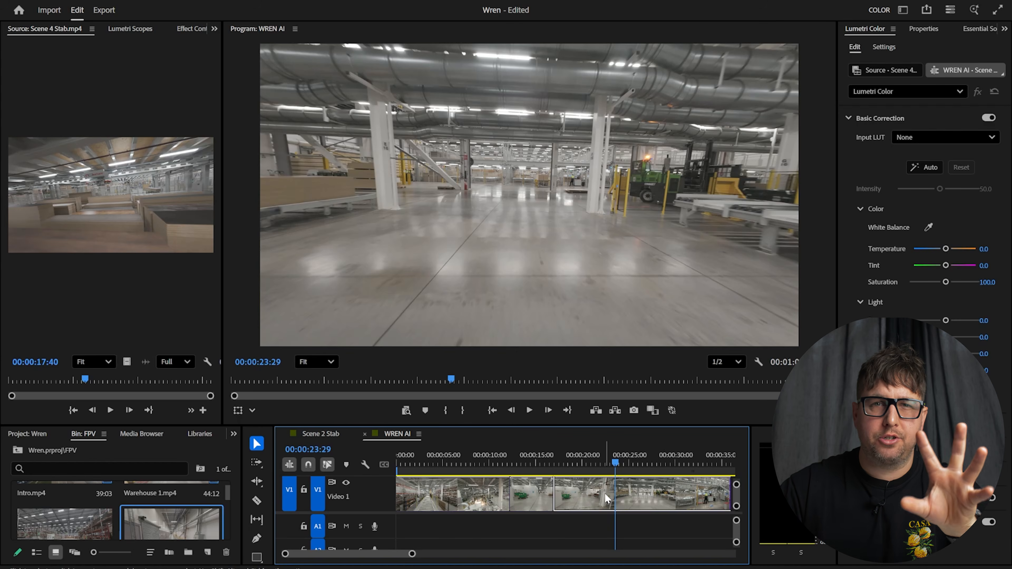
# Razor-cut the V1 clip at about 23 seconds and near 15 seconds
pyautogui.press('c')
pyautogui.click(615, 494)
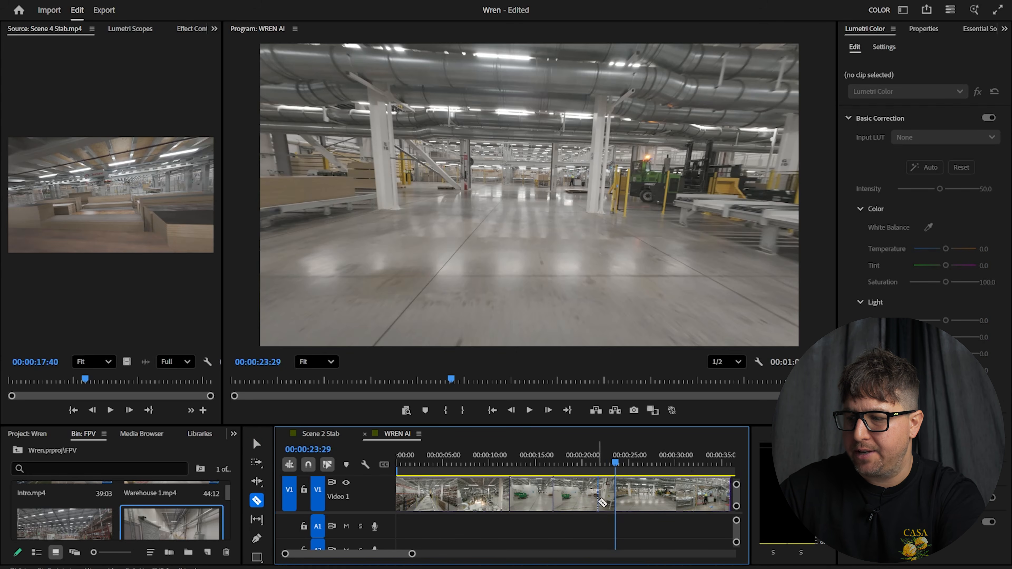
pyautogui.click(538, 494)
pyautogui.press('v')
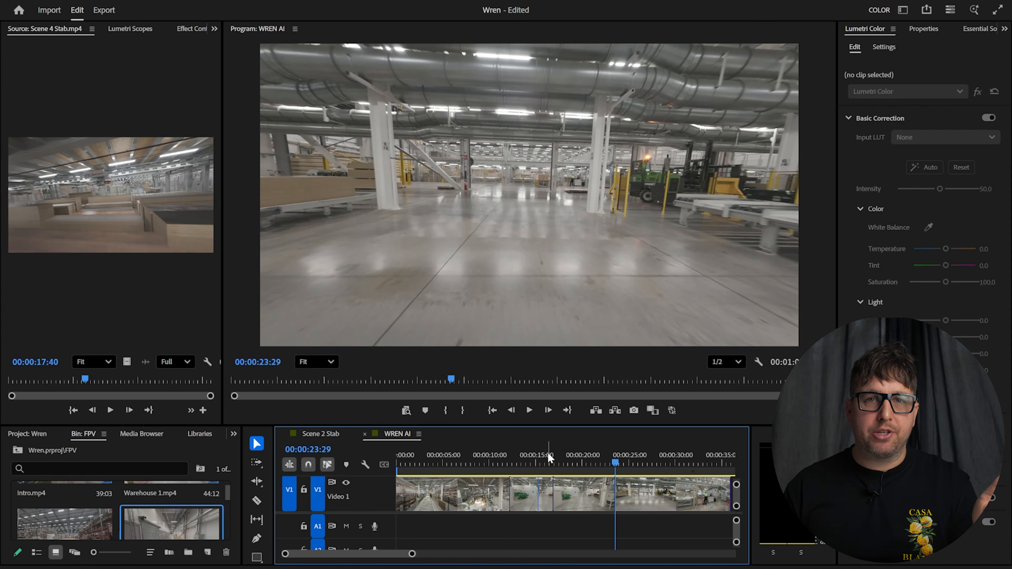
# Delete the short clip after the 12-second point, leaving a gap before the long clip
pyautogui.click(511, 457)
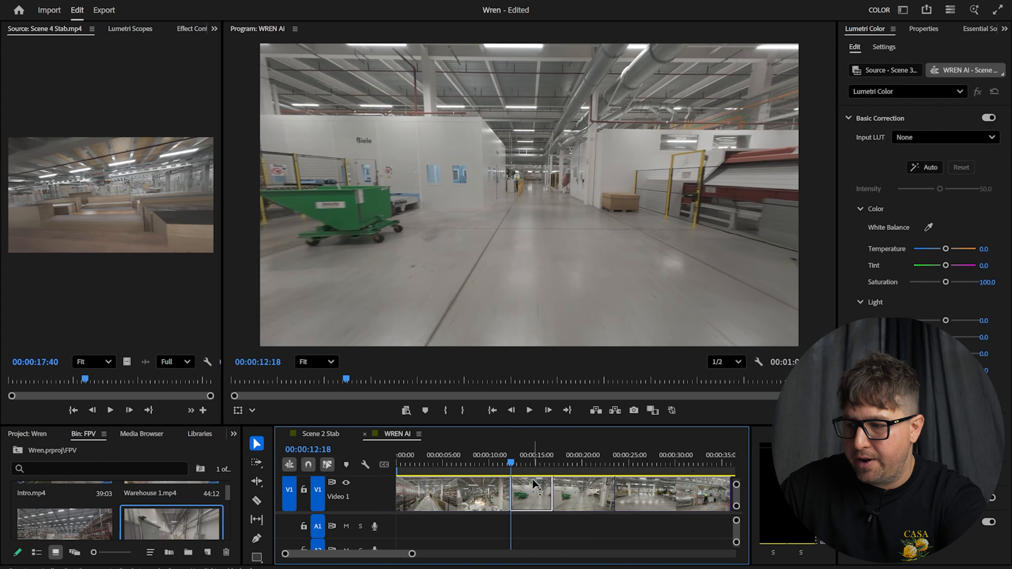
pyautogui.moveTo(510, 464); pyautogui.dragTo(507, 462)
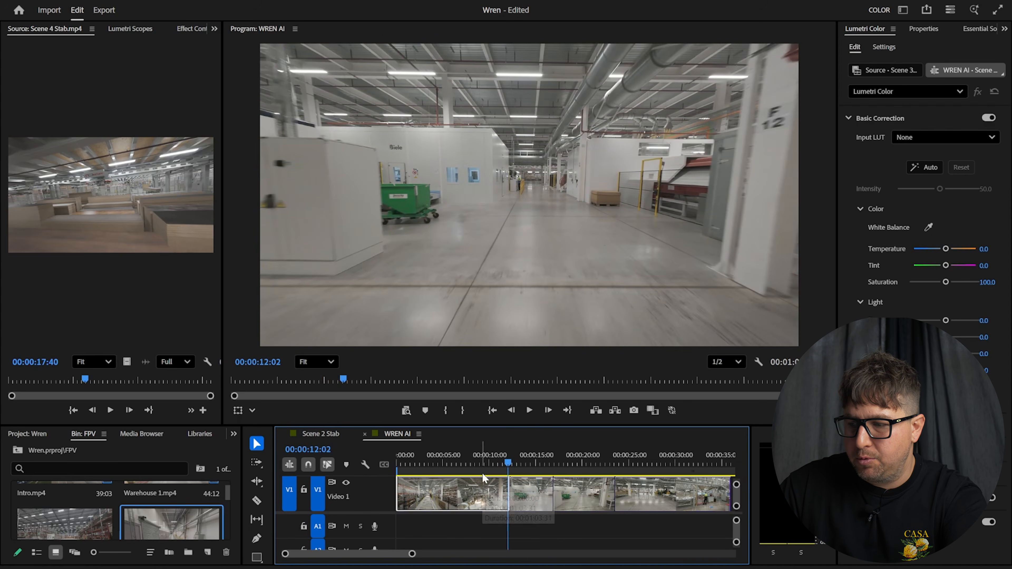
pyautogui.moveTo(508, 461); pyautogui.dragTo(567, 457)
pyautogui.moveTo(644, 523); pyautogui.dragTo(611, 501)
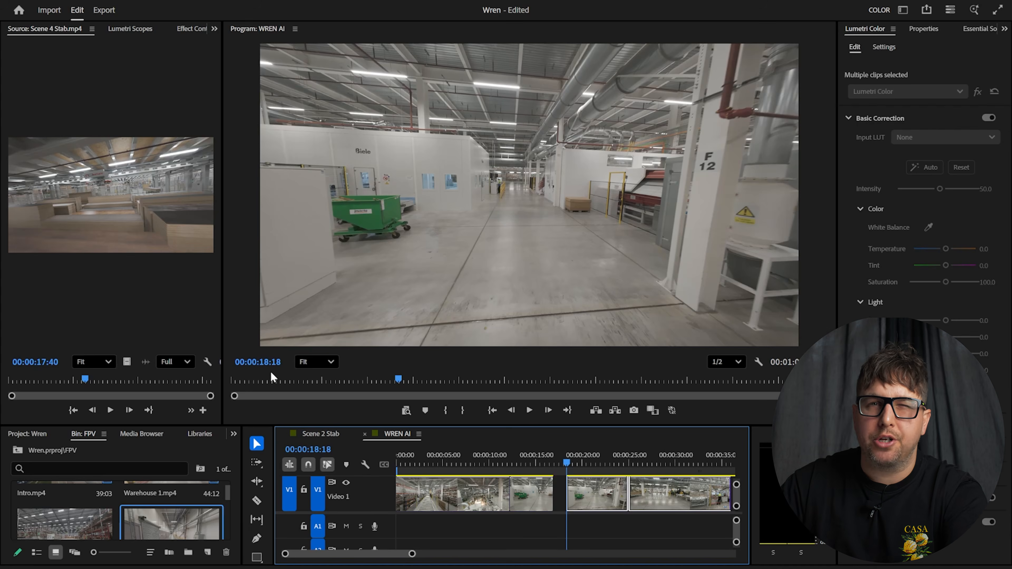
pyautogui.click(508, 463)
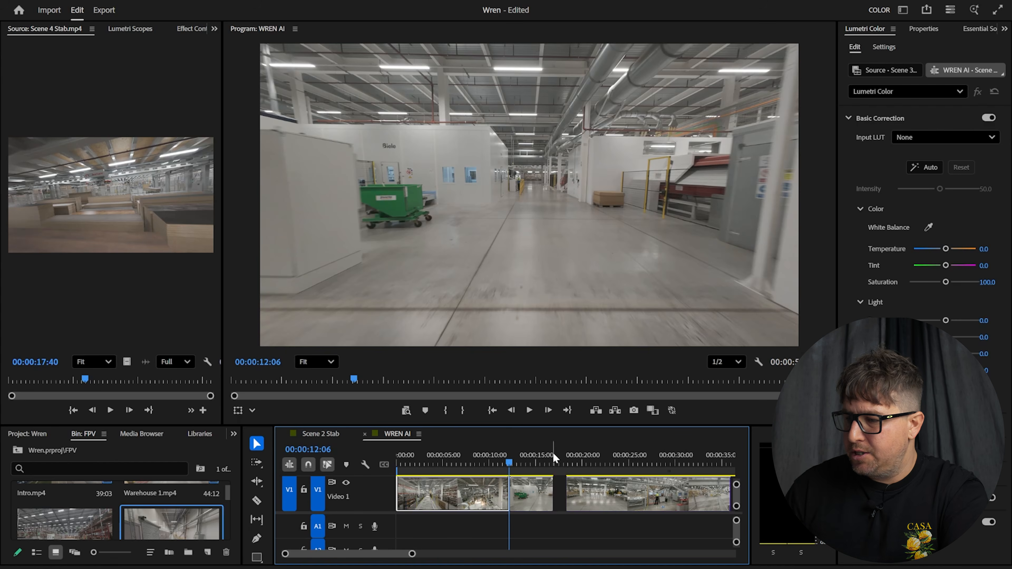
pyautogui.click(534, 490)
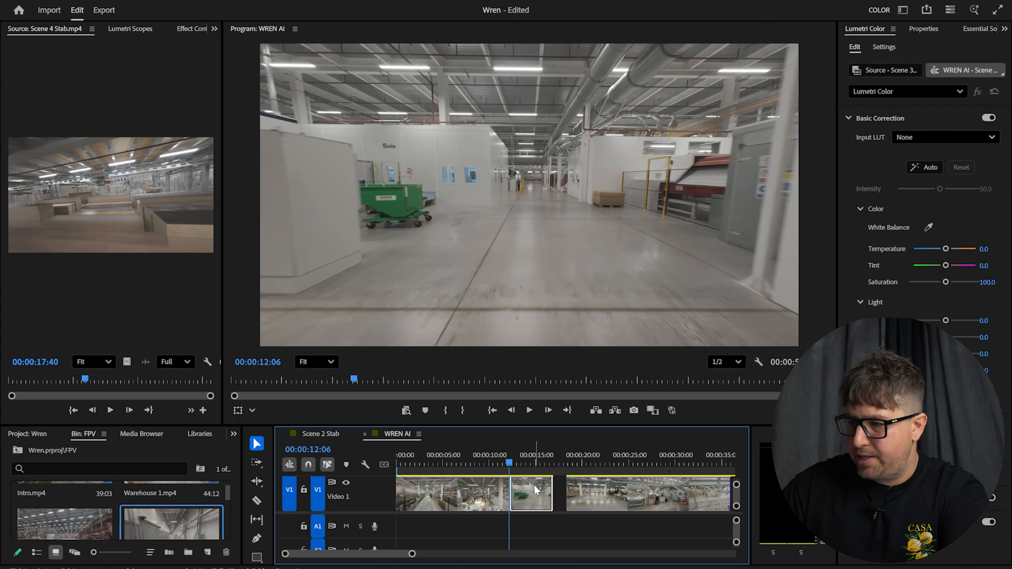
pyautogui.press('Delete')
pyautogui.press('Right')
pyautogui.press('Right')
pyautogui.press('Right')
pyautogui.press('Right')
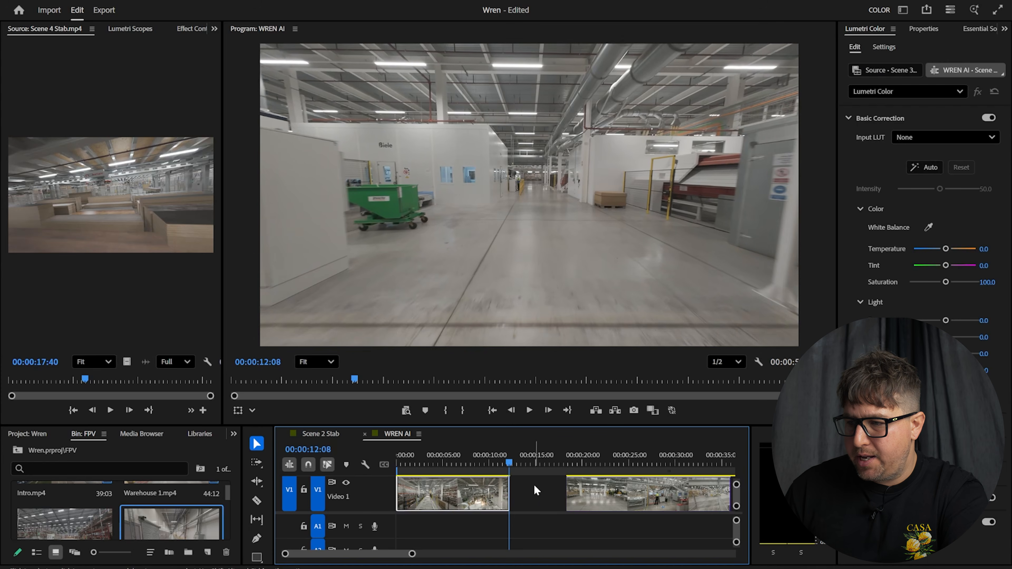
pyautogui.press('Right')
pyautogui.press('Right')
pyautogui.press('Right')
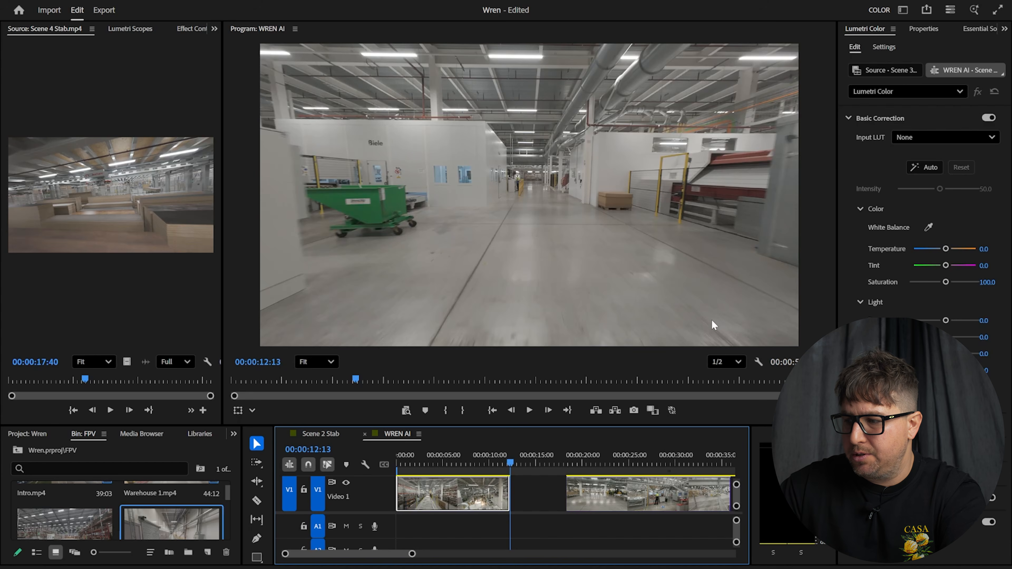
# Export the frame before the gap as a JPEG still named '1st frame'
pyautogui.click(634, 410)
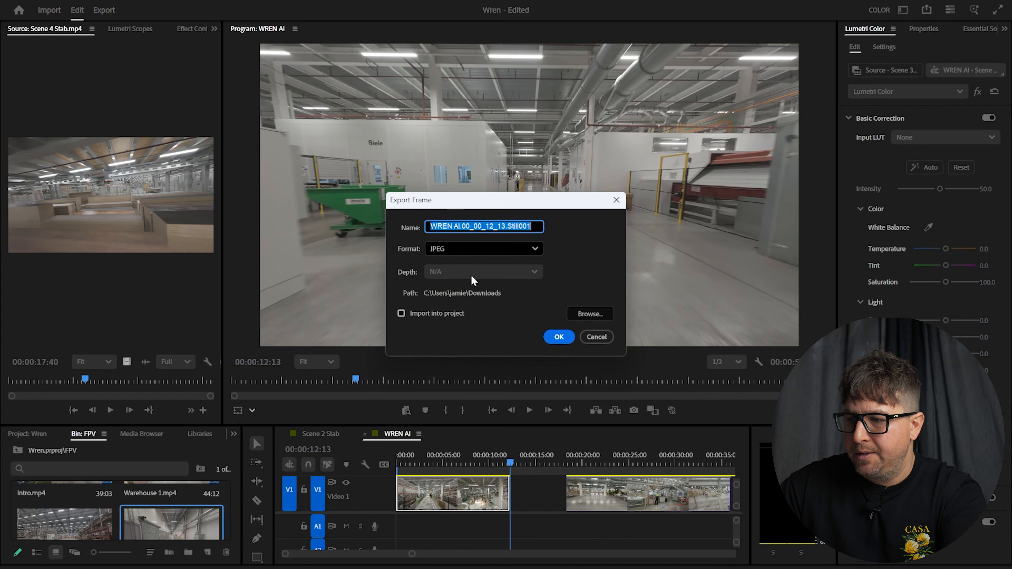
pyautogui.write('1st')
pyautogui.write(' FerM')
pyautogui.press('BackSpace')
pyautogui.press('BackSpace')
pyautogui.press('BackSpace')
pyautogui.press('BackSpace')
pyautogui.write('frame')
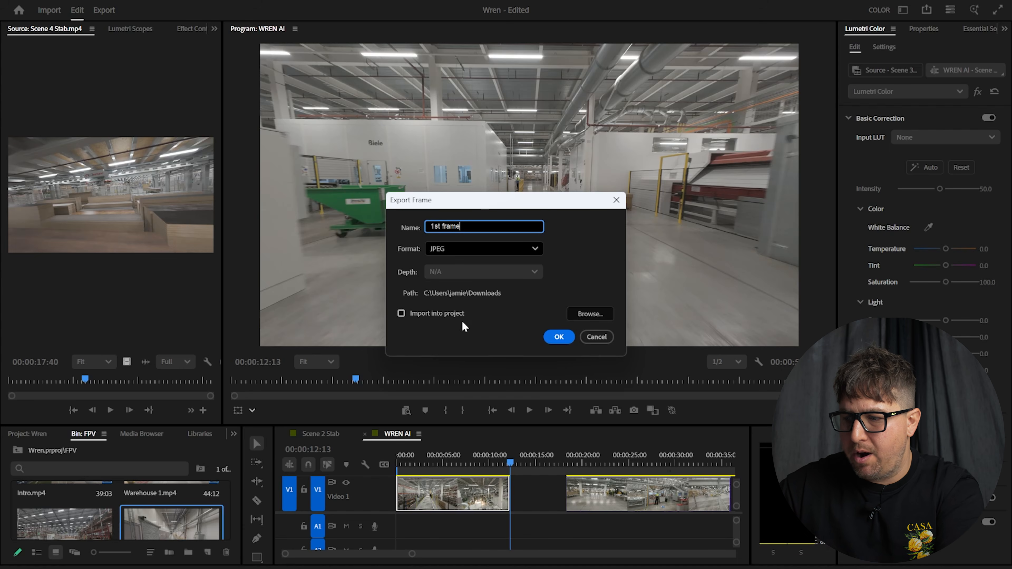
pyautogui.click(559, 336)
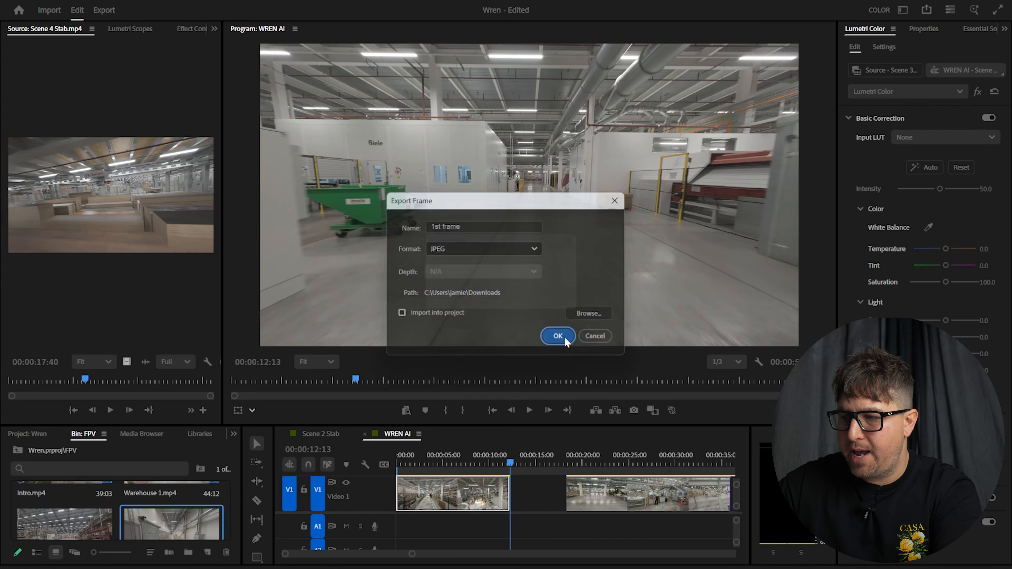
# Export the first frame after the gap at 00:00:18:18 as '2nd Frame'
pyautogui.click(565, 450)
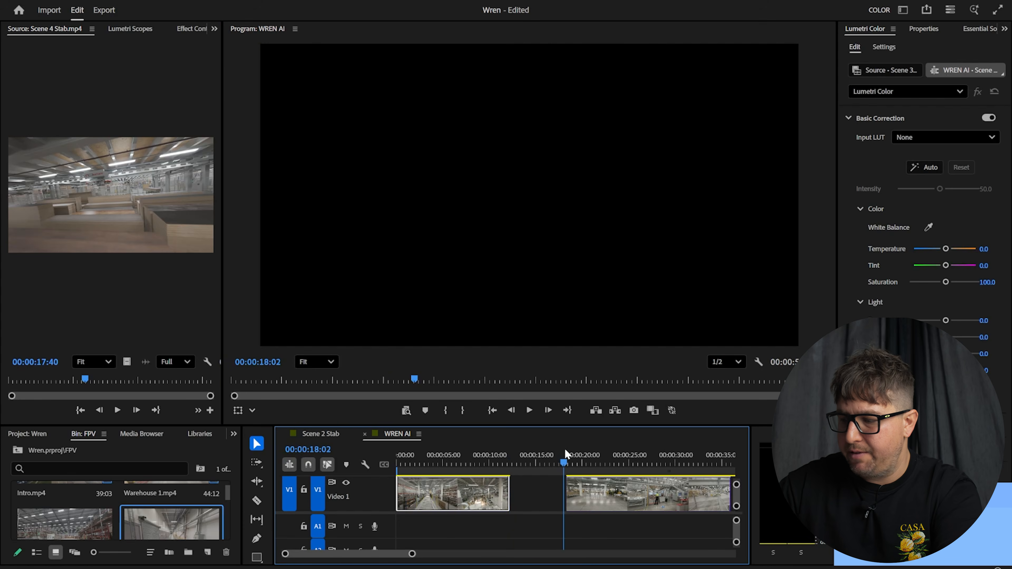
pyautogui.click(565, 448)
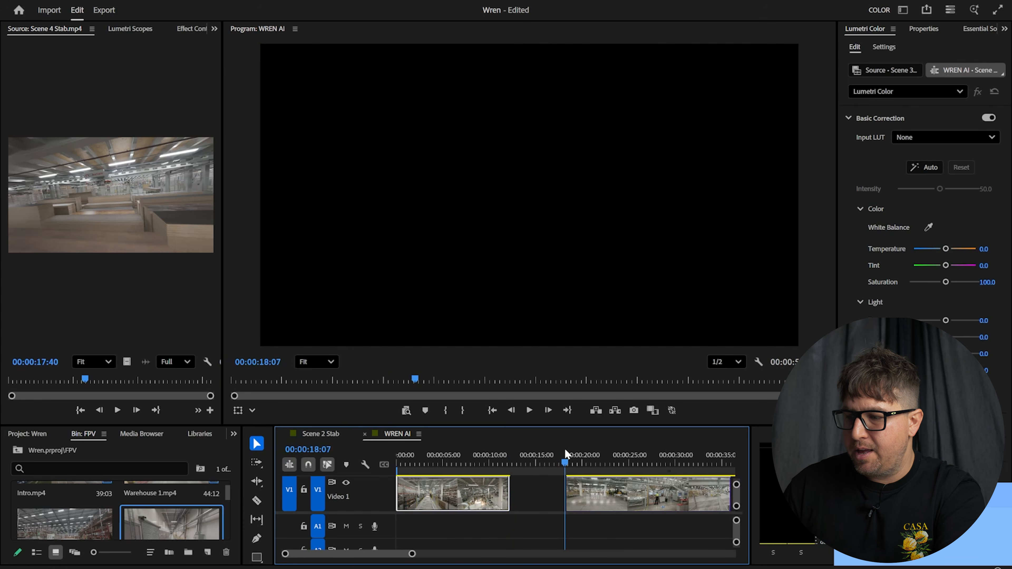
pyautogui.press('Right')
pyautogui.press('Right')
pyautogui.press('Right')
pyautogui.press('Right')
pyautogui.press('Right')
pyautogui.press('Right')
pyautogui.press('Right')
pyautogui.press('Right')
pyautogui.press('Right')
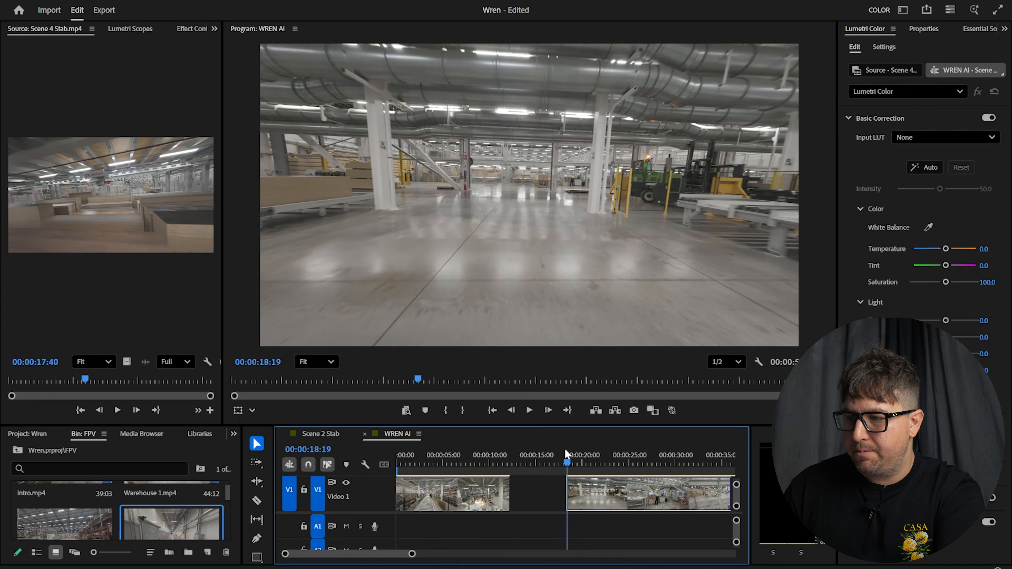
pyautogui.press('Left')
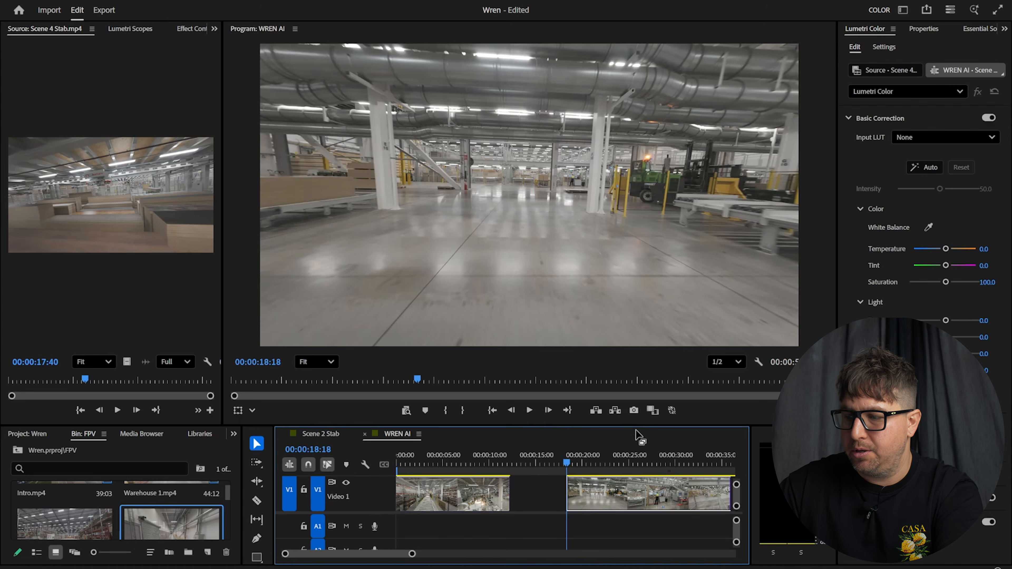
pyautogui.click(633, 411)
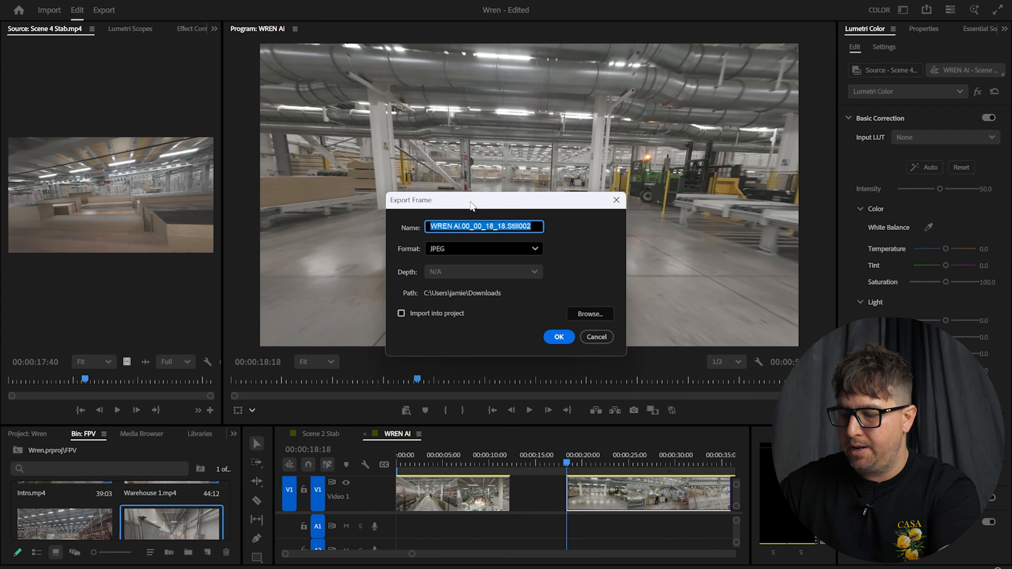
pyautogui.write('2nd Framne')
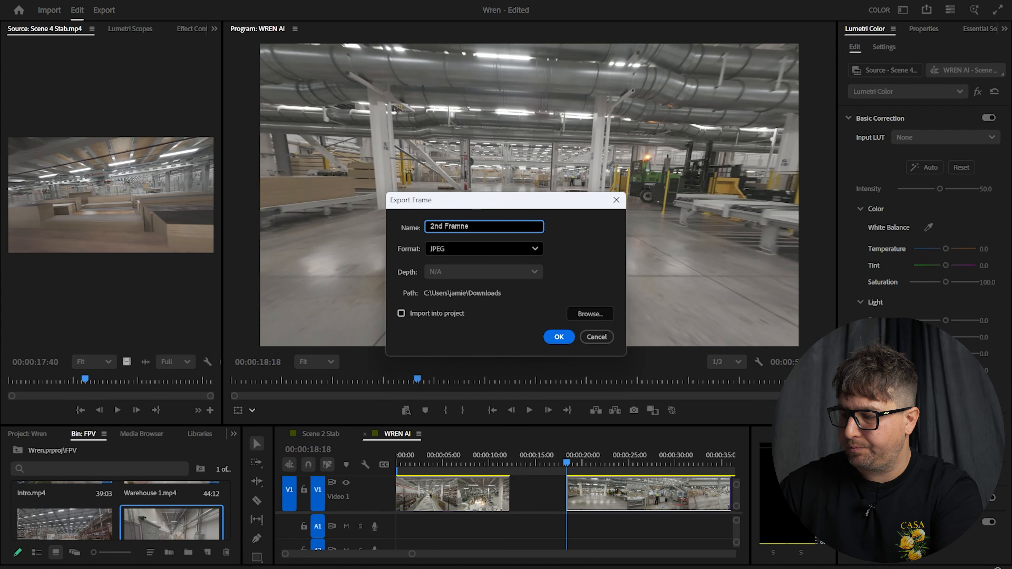
pyautogui.click(559, 337)
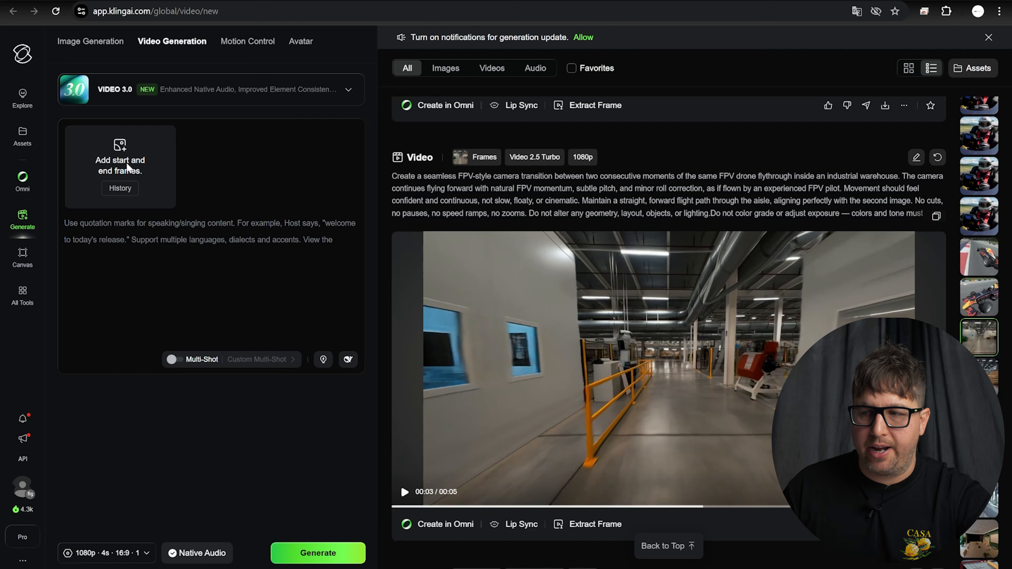
# Load '1st frame' from Downloads as the start frame and '2nd Frame' as the end frame
pyautogui.click(126, 162)
pyautogui.click(53, 148)
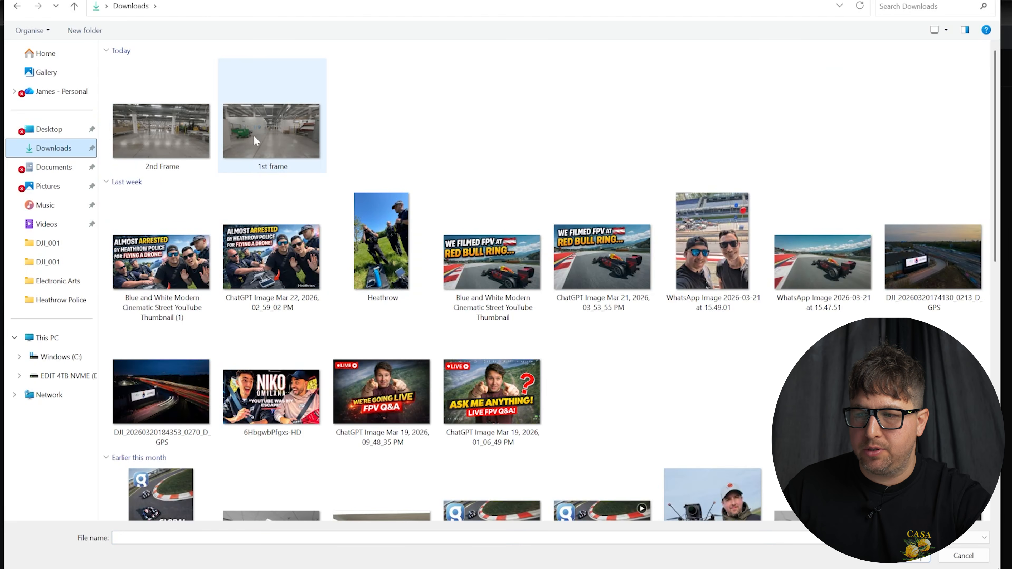
pyautogui.click(256, 140)
pyautogui.press('Return')
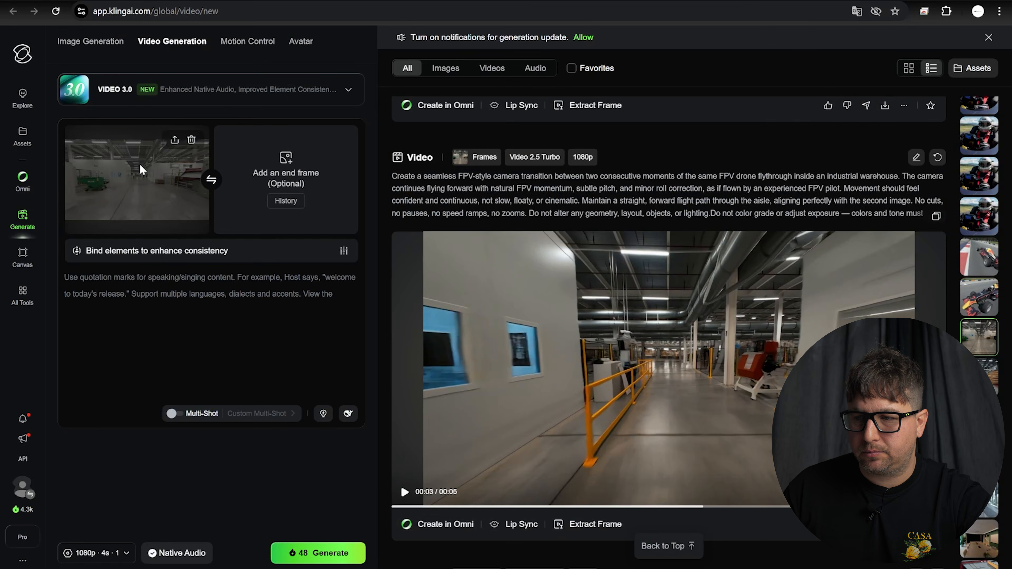
pyautogui.click(291, 179)
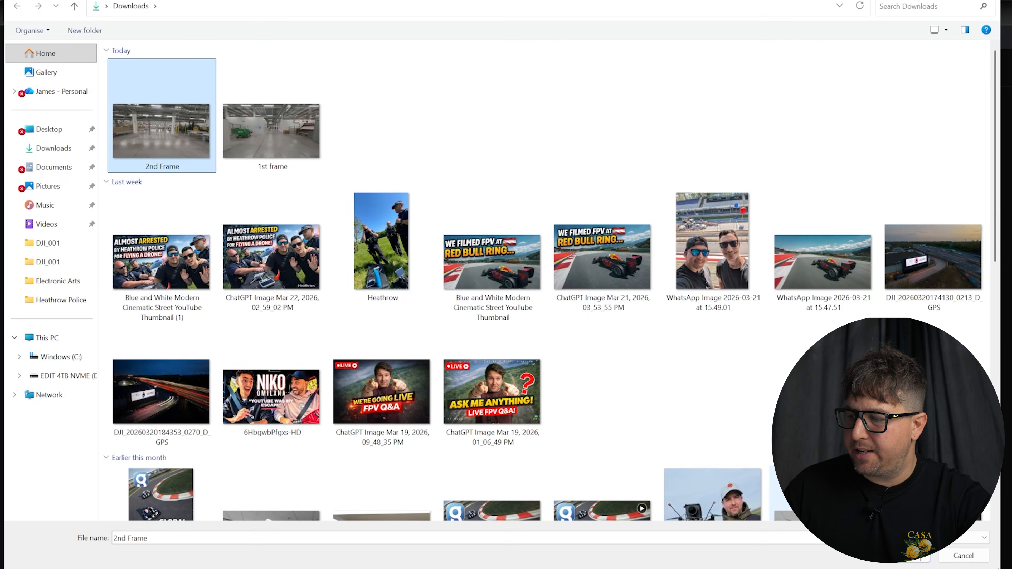
pyautogui.click(899, 555)
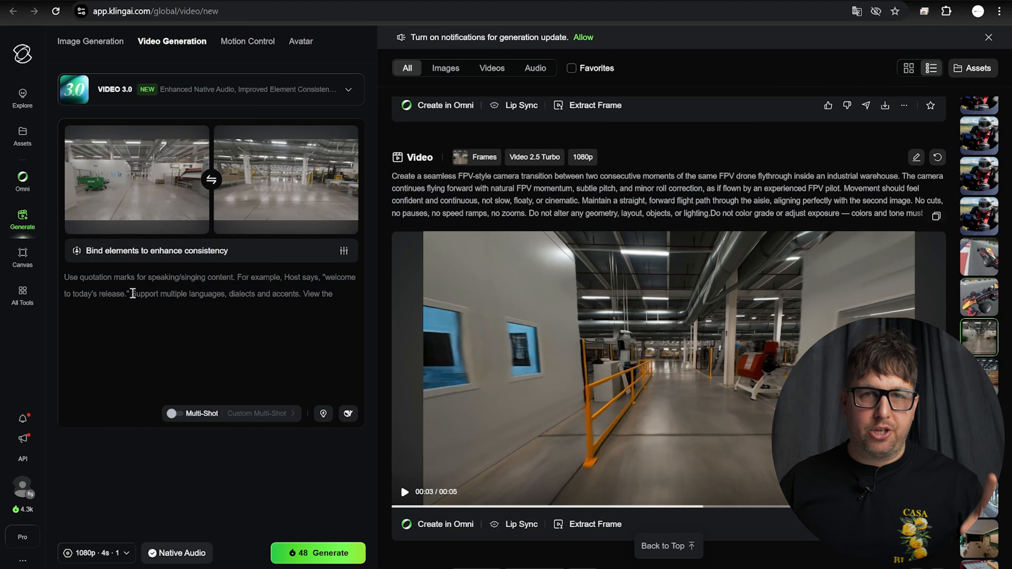
# Copy the earlier clip's FPV warehouse transition prompt and paste it into the prompt box
pyautogui.click(703, 362)
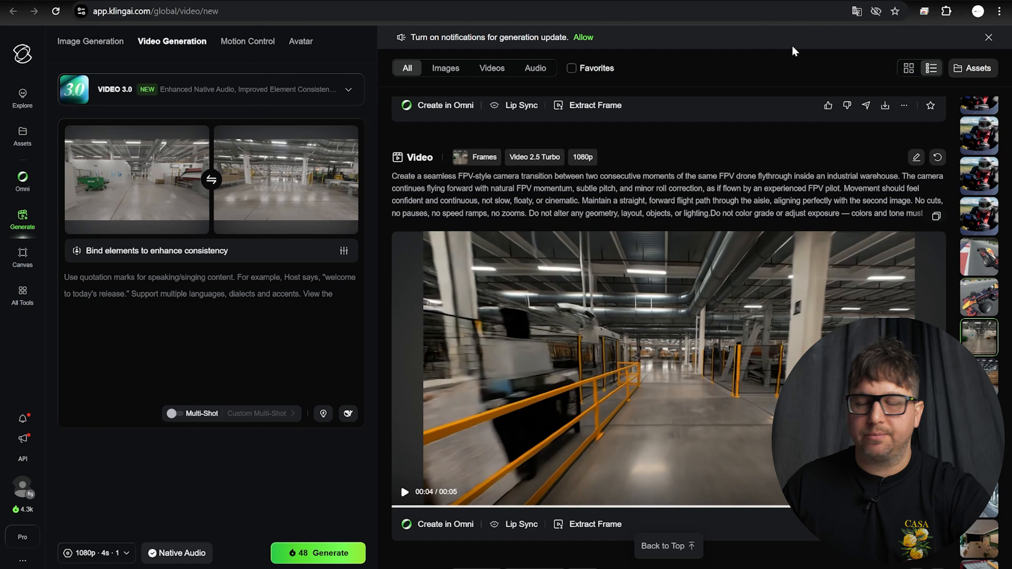
pyautogui.click(936, 215)
pyautogui.click(153, 302)
pyautogui.hotkey('ctrl', 'v')
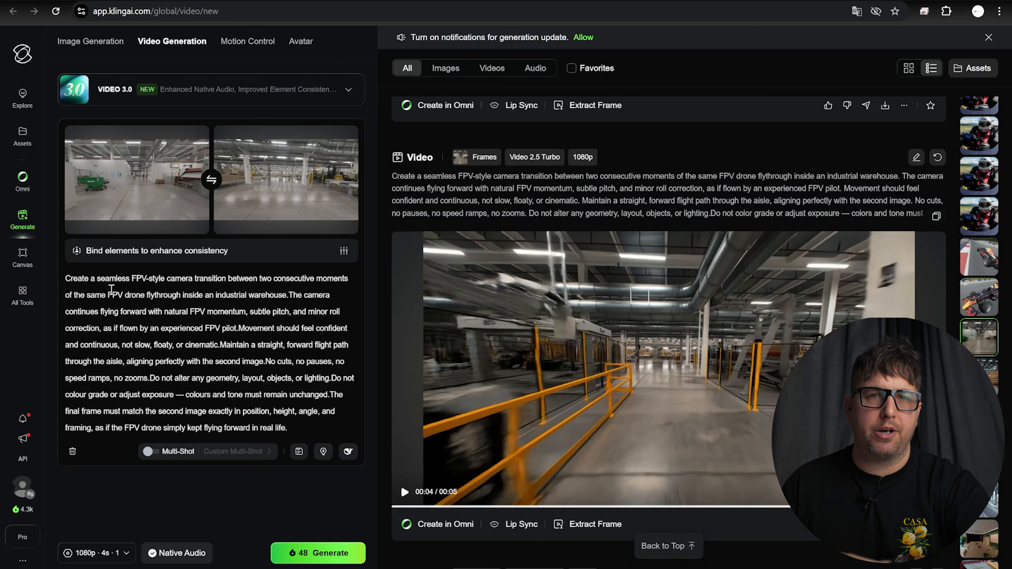
# Set generation to 1080p, 6 seconds, one output, and generate the warehouse transition
pyautogui.click(120, 554)
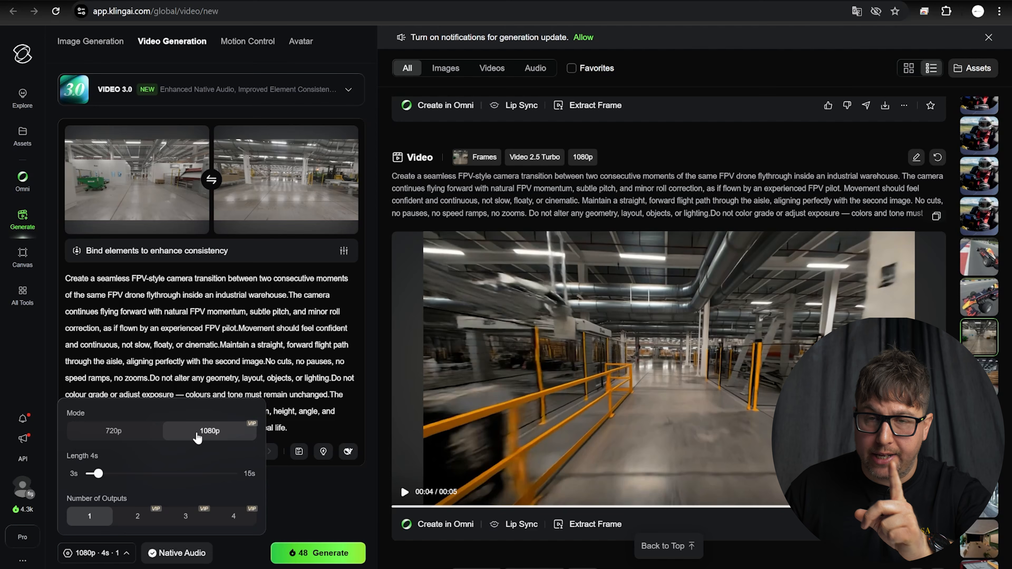
pyautogui.moveTo(99, 474)
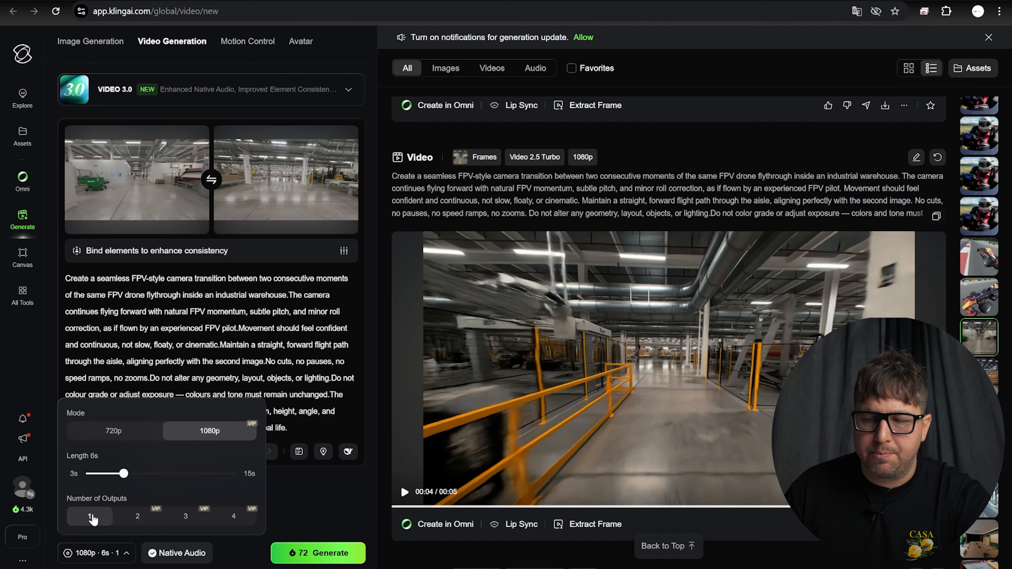
pyautogui.click(138, 515)
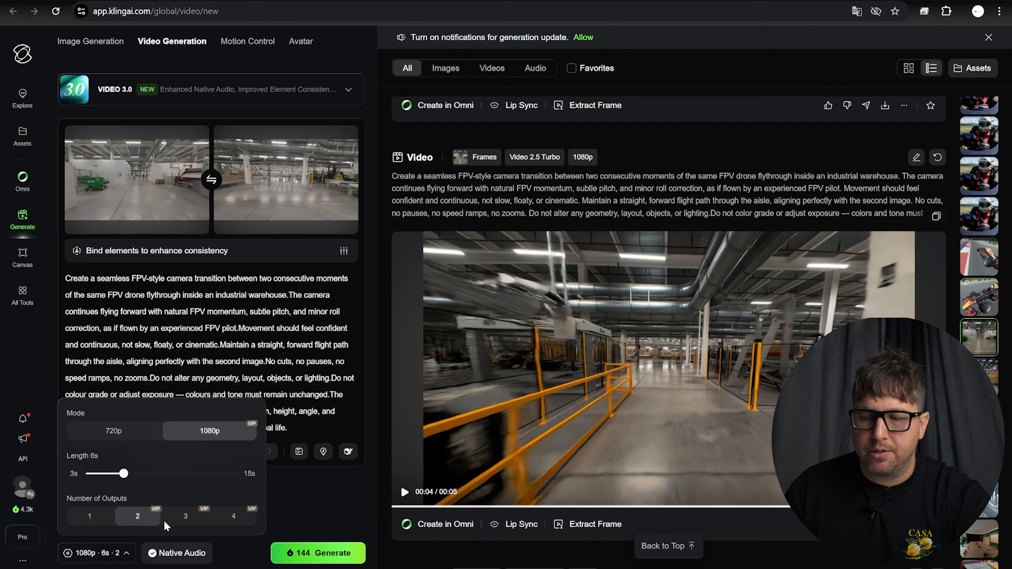
pyautogui.click(83, 517)
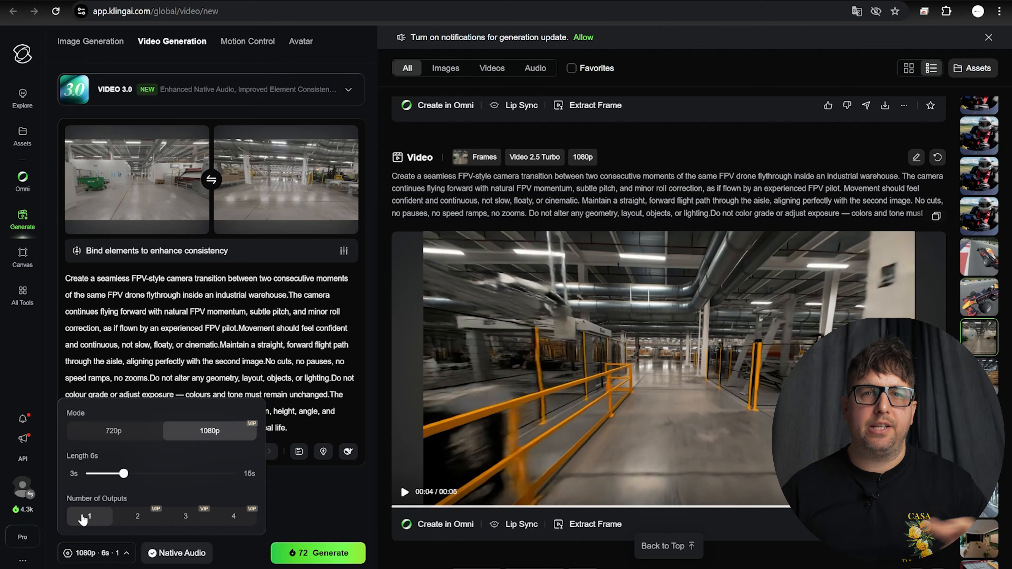
pyautogui.click(334, 503)
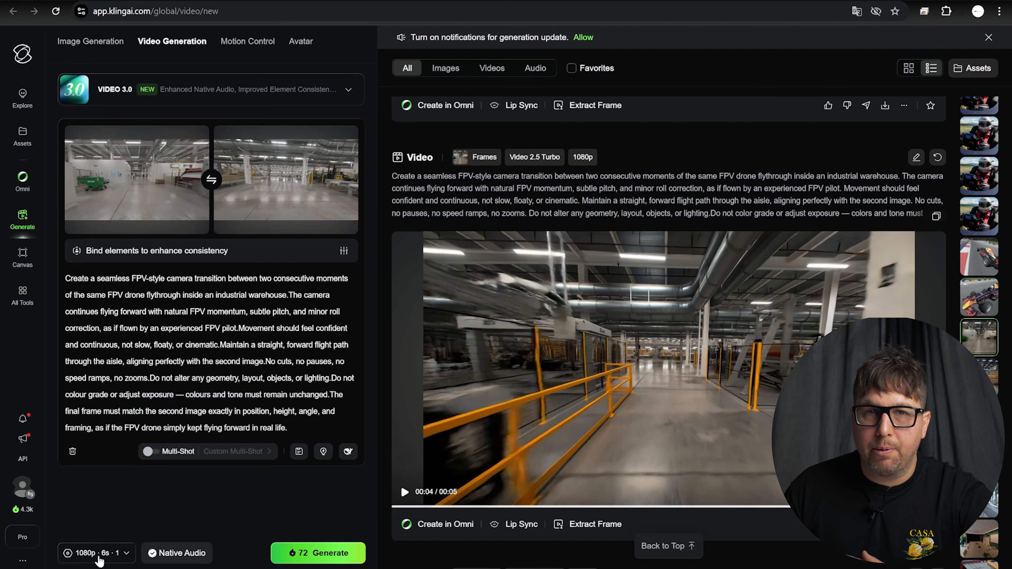
pyautogui.click(320, 554)
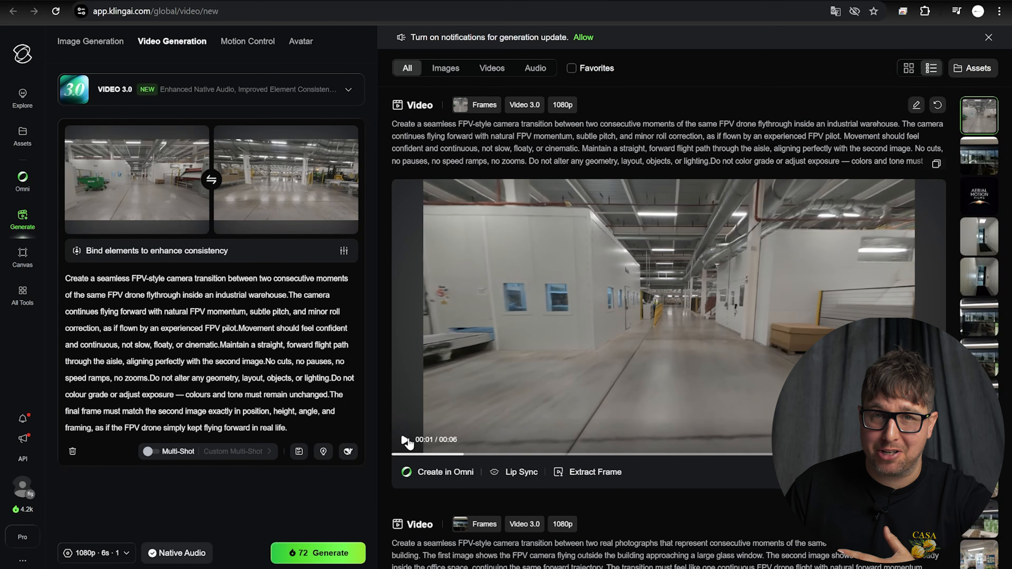
# Play the new 6-second clip, replaying from about 3 seconds and pausing near the end
pyautogui.click(404, 440)
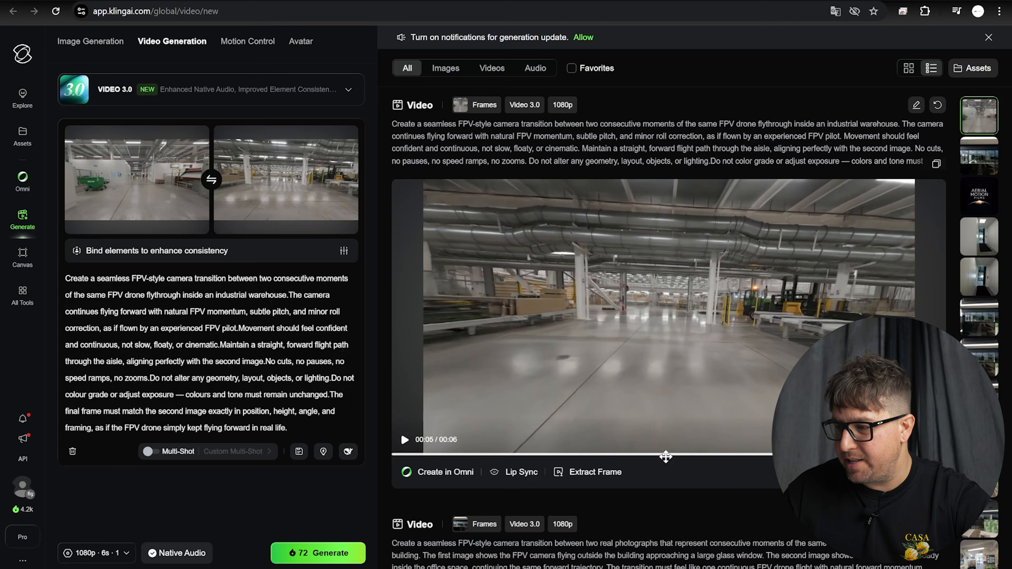
pyautogui.click(669, 454)
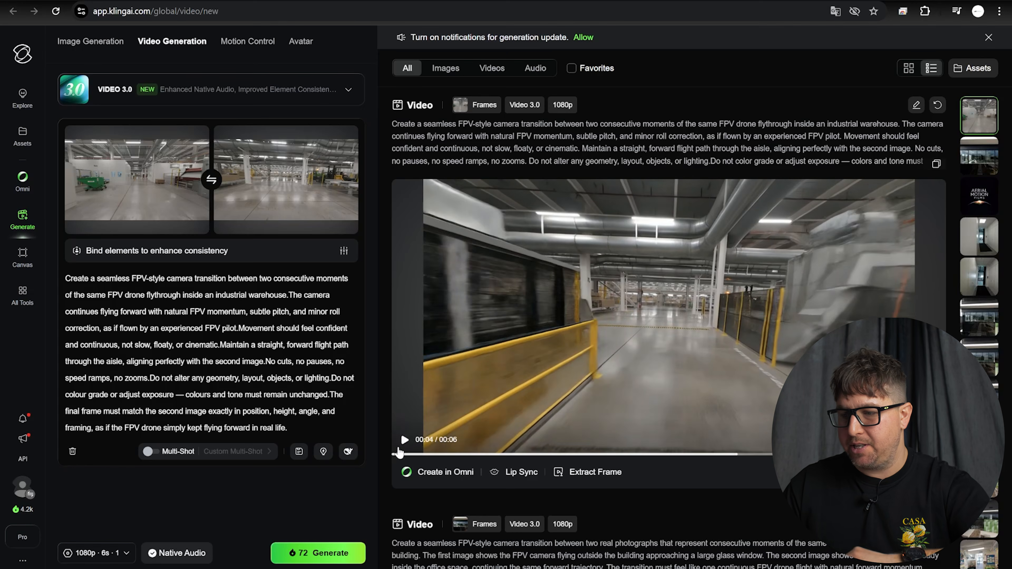
pyautogui.click(405, 445)
pyautogui.click(405, 446)
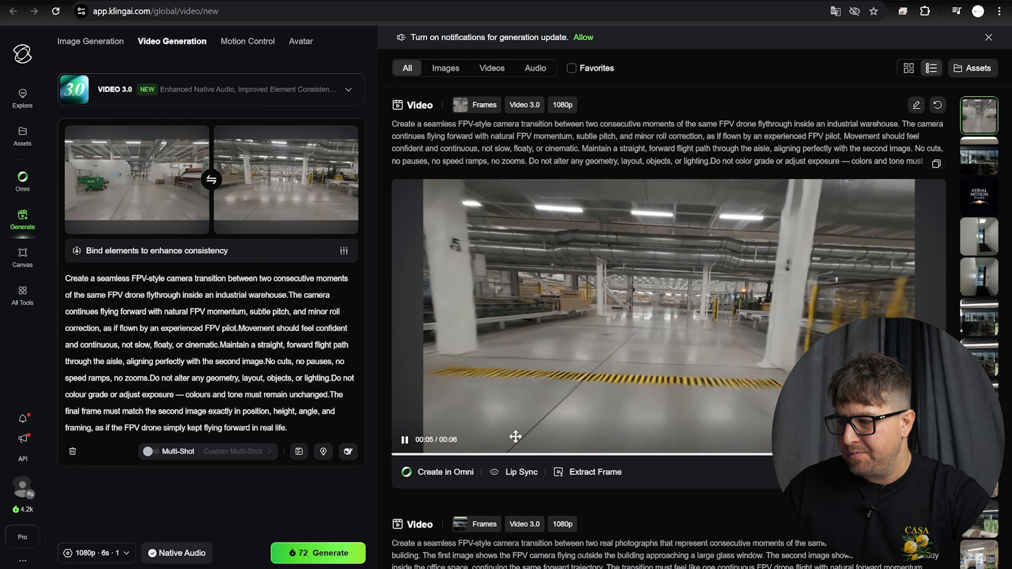
pyautogui.click(663, 454)
pyautogui.click(405, 446)
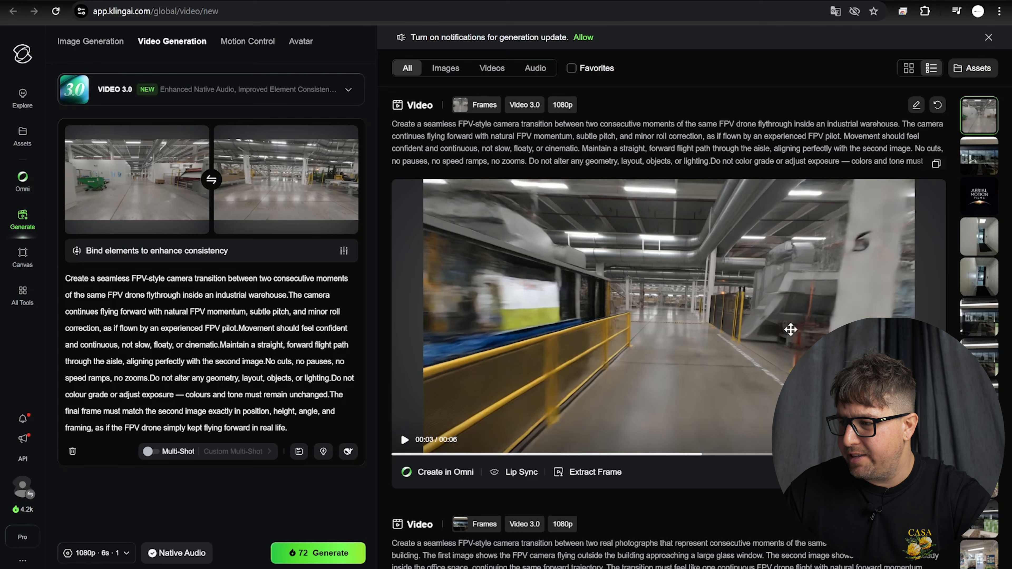
pyautogui.click(937, 280)
pyautogui.click(590, 435)
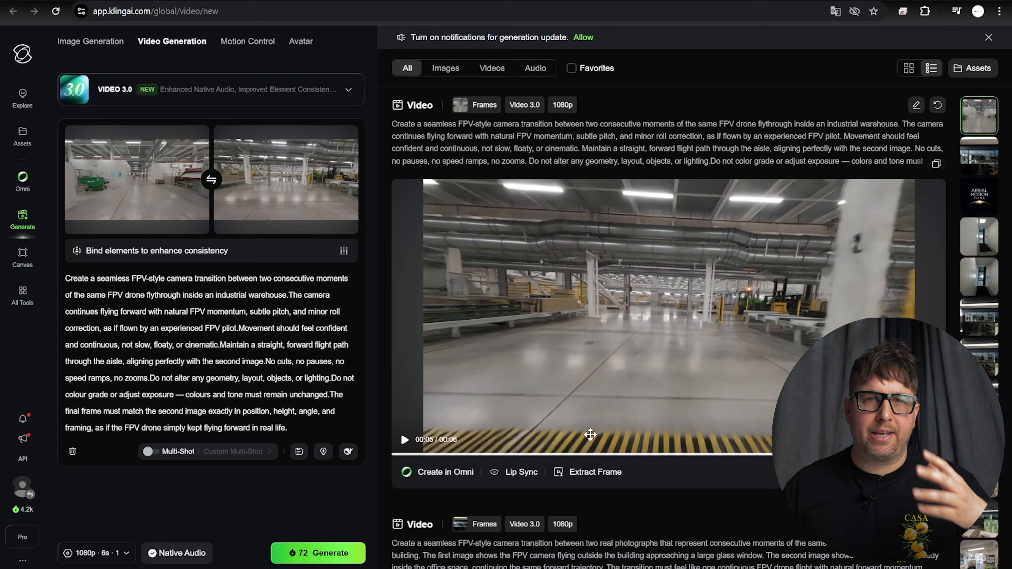
pyautogui.moveTo(886, 474)
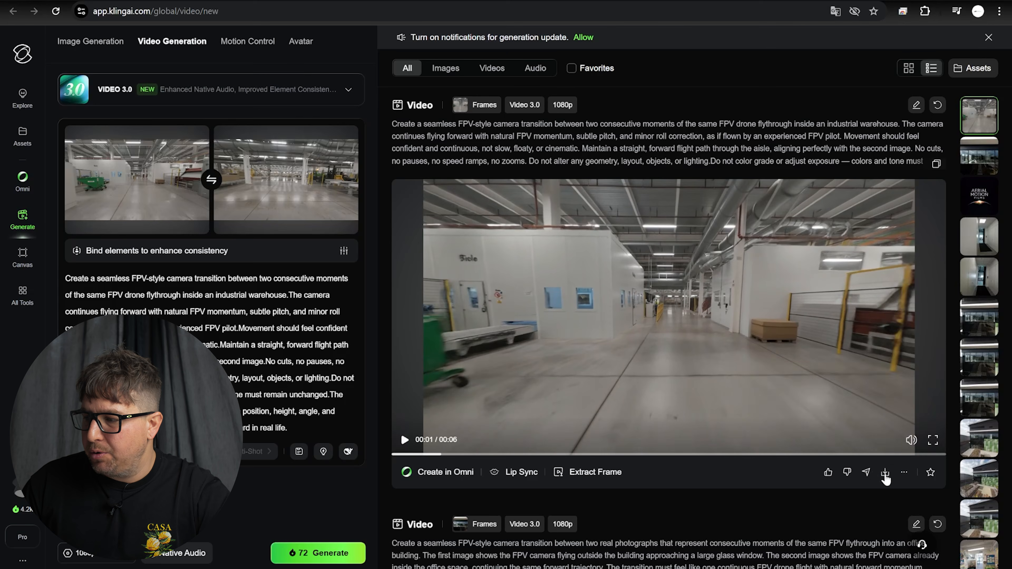
# Download the new warehouse clip as an MP4 without watermark
pyautogui.click(884, 472)
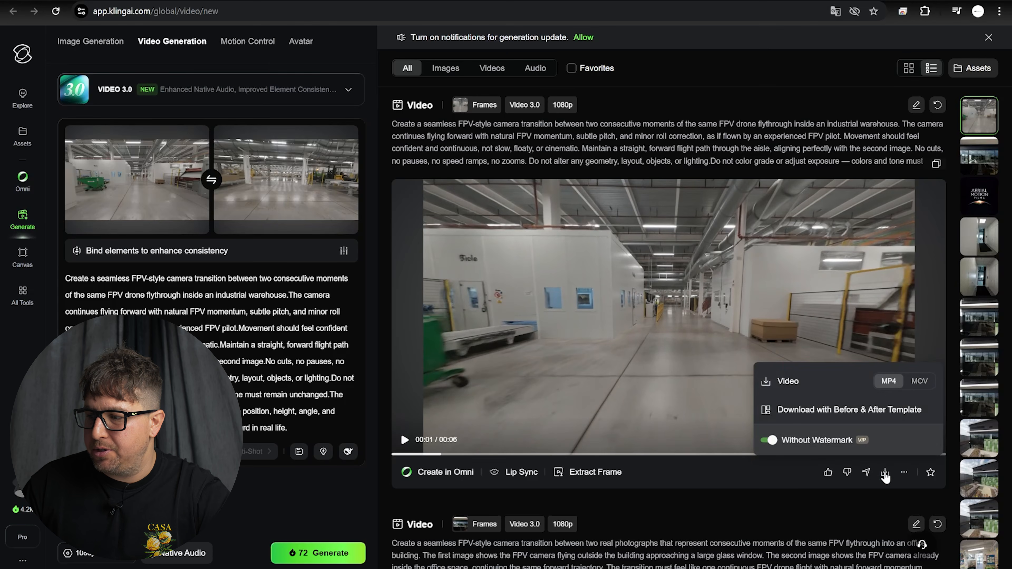
pyautogui.click(788, 381)
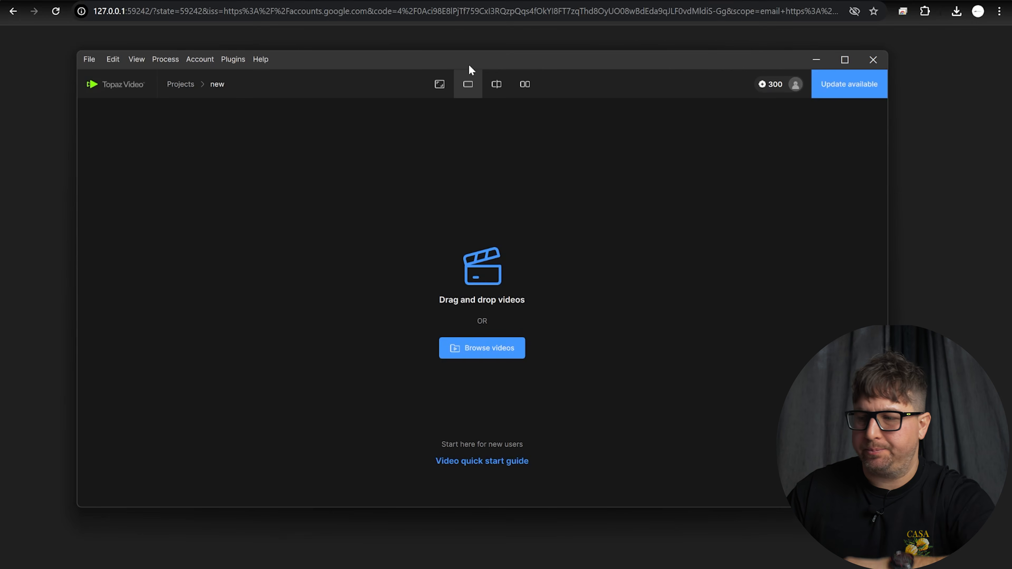
# Open the downloaded kling clip from Downloads and apply the 4K 3840×2160 preset
pyautogui.click(487, 346)
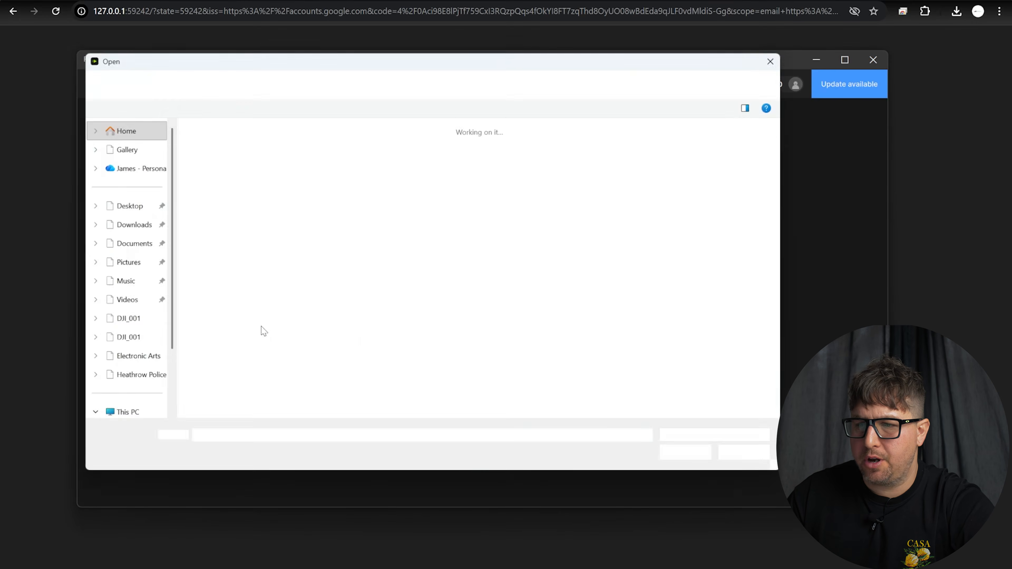
pyautogui.click(131, 225)
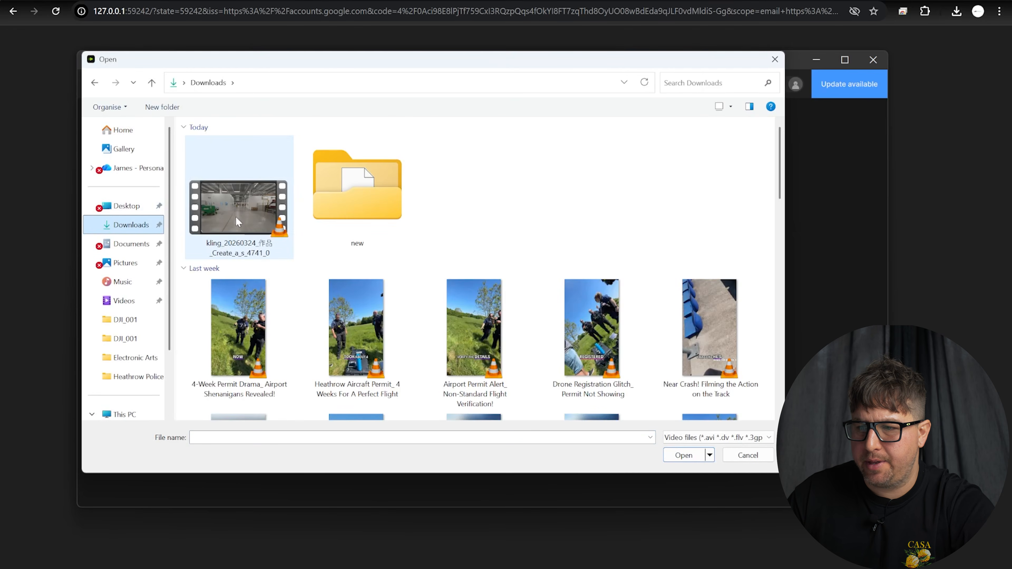
pyautogui.click(228, 254)
pyautogui.click(683, 454)
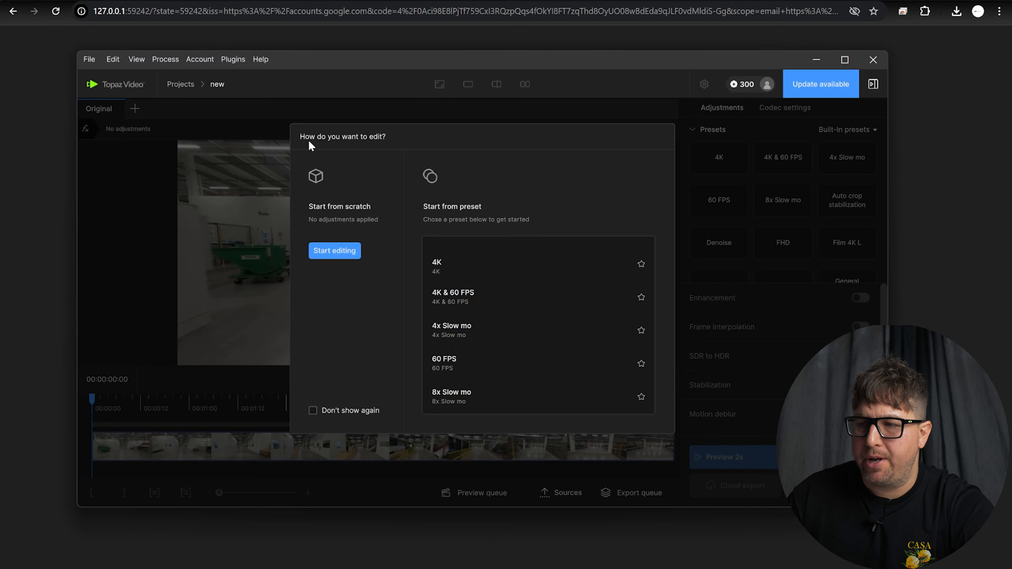
pyautogui.click(486, 266)
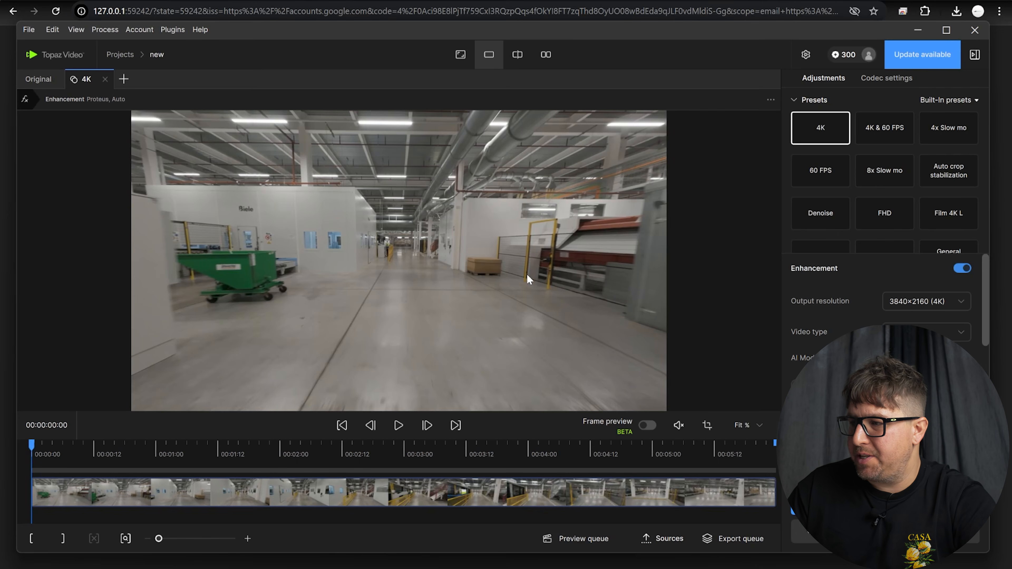
pyautogui.click(820, 130)
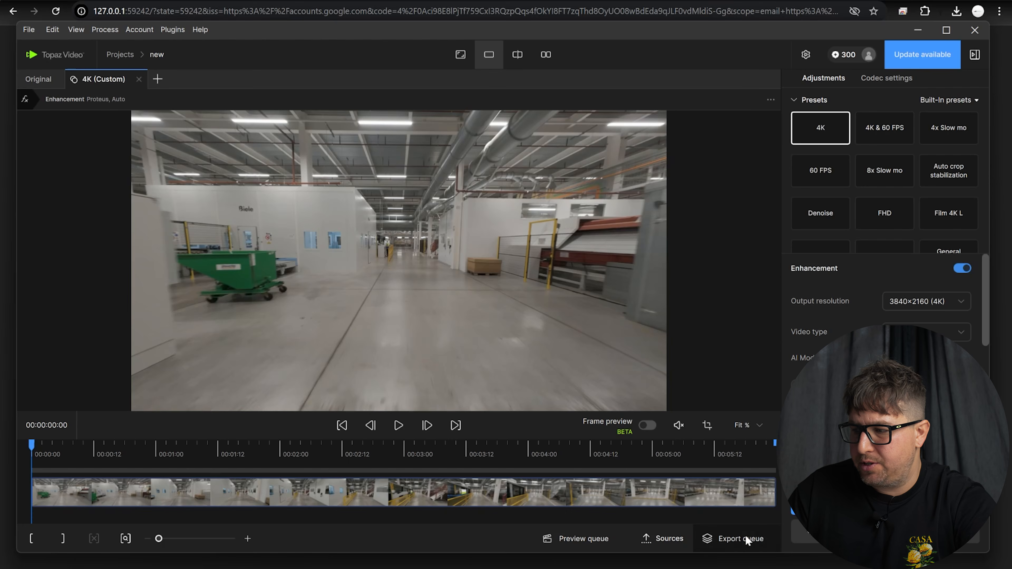
# Name the export 'Kling upscale' and save it to the D:/Wren folder
pyautogui.click(741, 544)
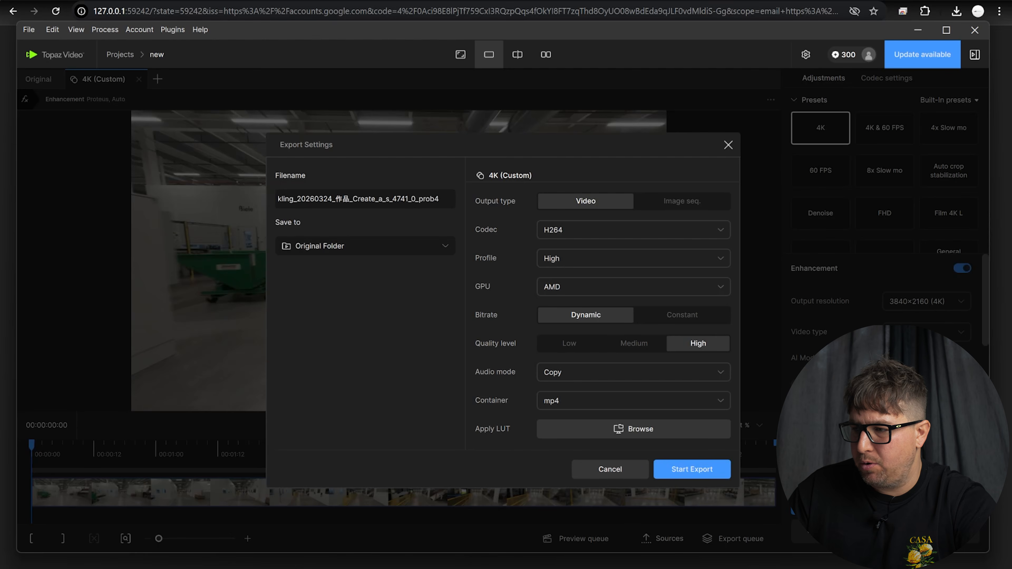
pyautogui.click(313, 202)
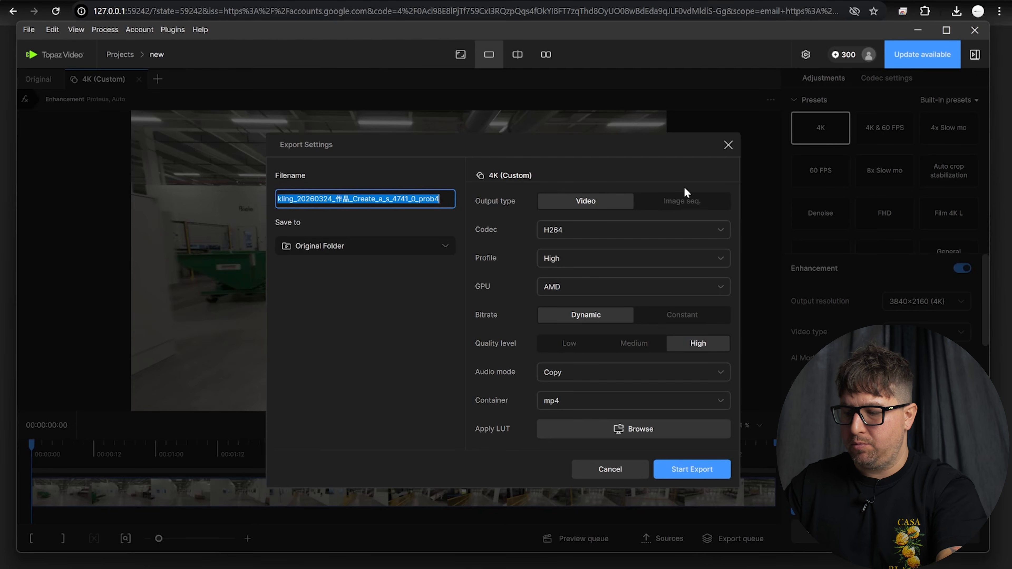
pyautogui.write('Lin')
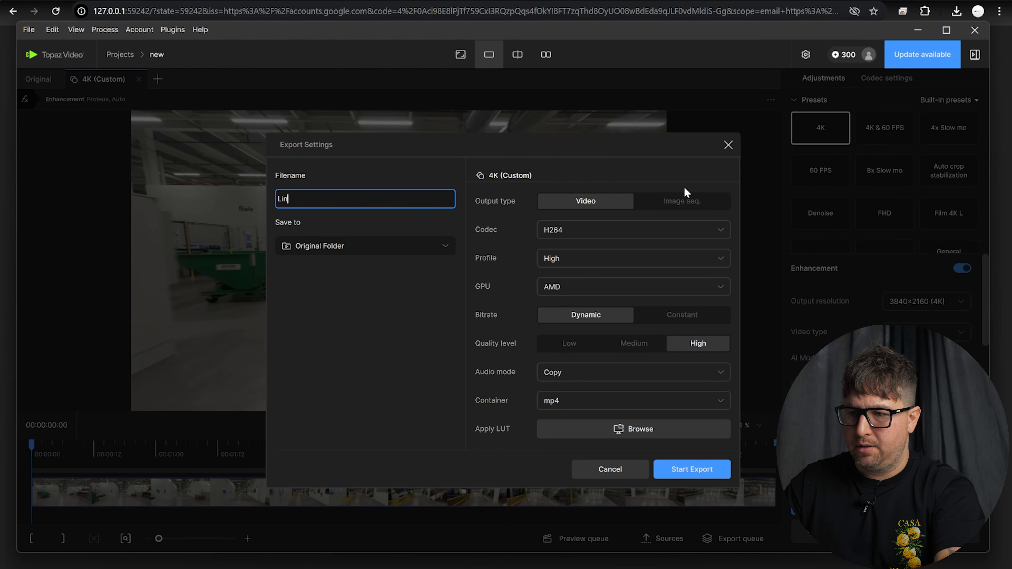
pyautogui.write('Kling ')
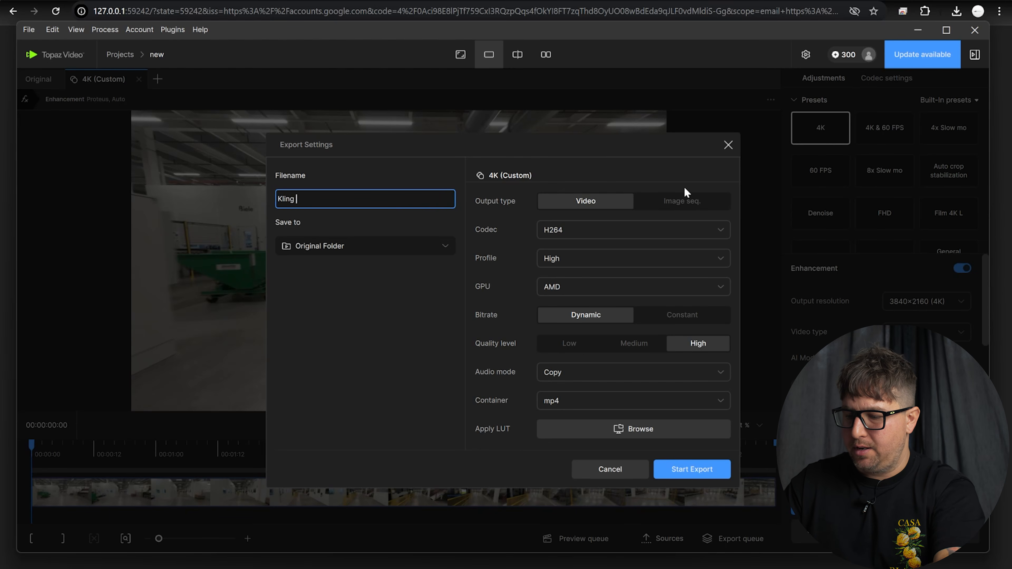
pyautogui.write('upscale')
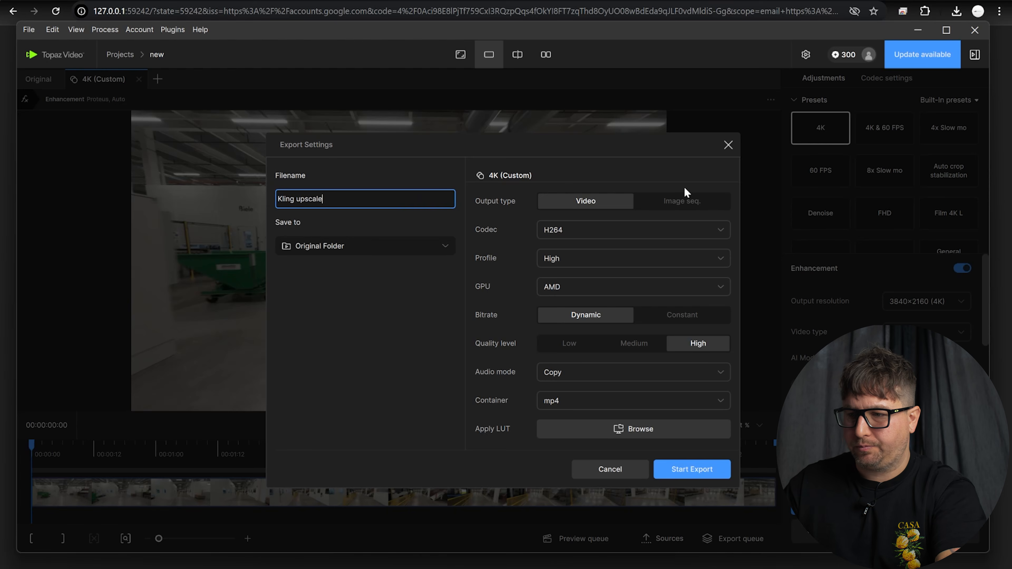
pyautogui.click(386, 248)
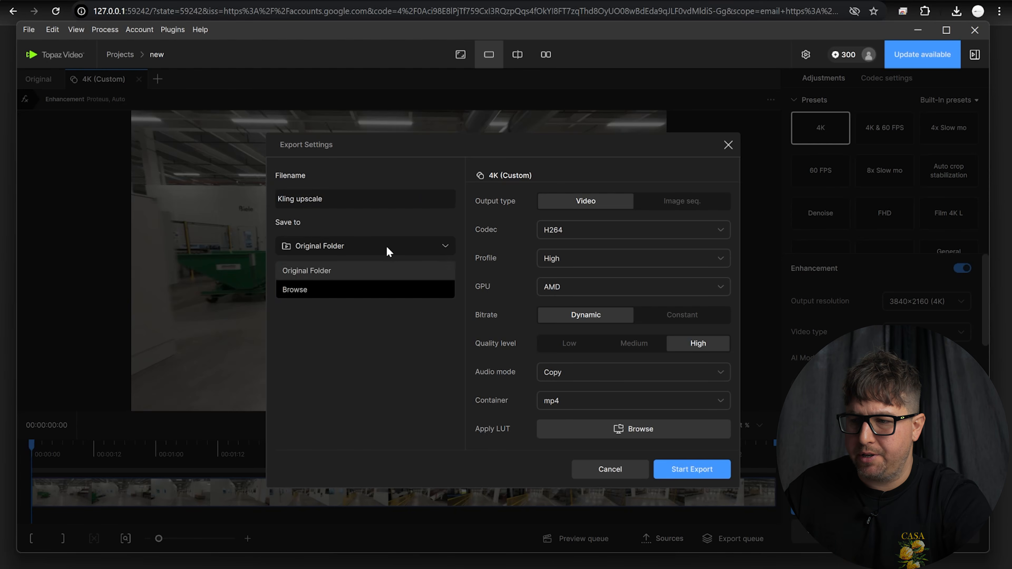
pyautogui.click(347, 287)
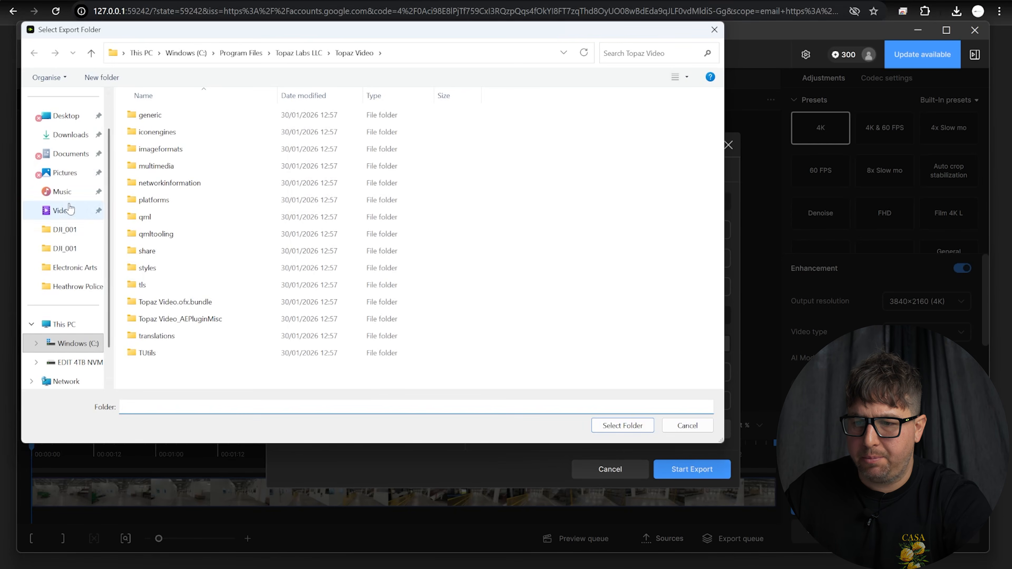
pyautogui.click(79, 361)
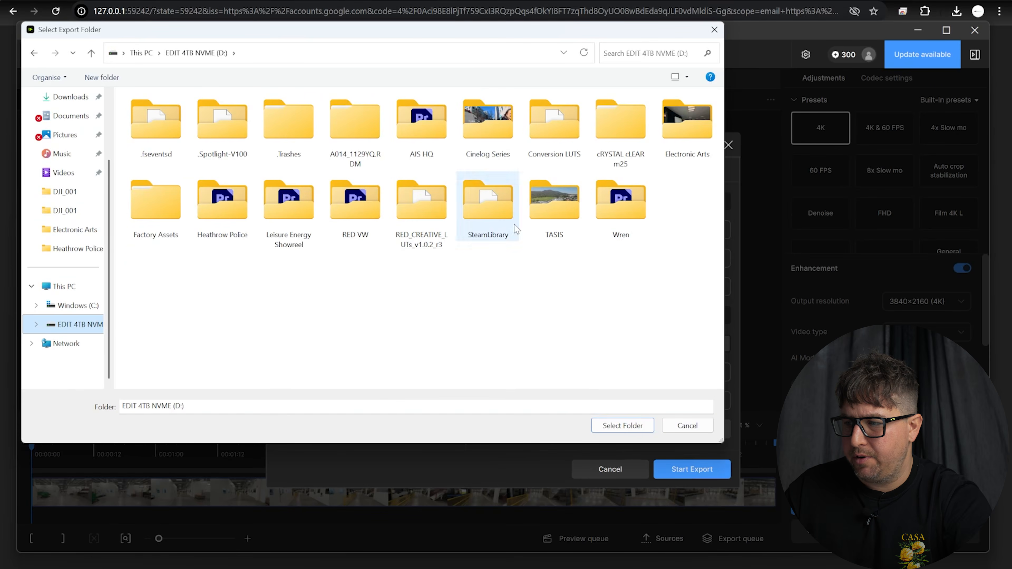
pyautogui.doubleClick(618, 214)
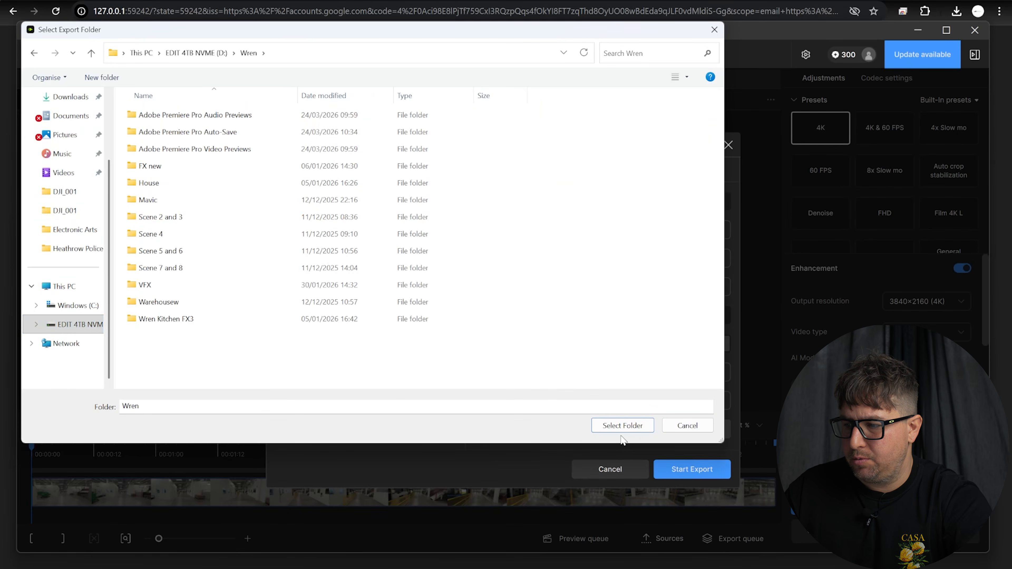
pyautogui.click(624, 424)
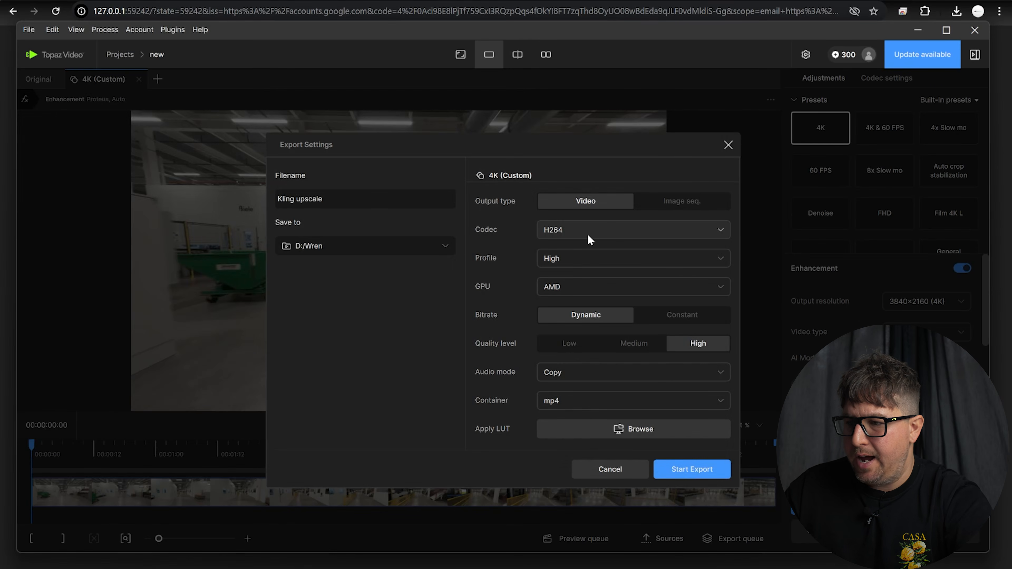
# Encode as H264 High profile on the NVIDIA GPU at constant 180 Mb/s
pyautogui.click(588, 236)
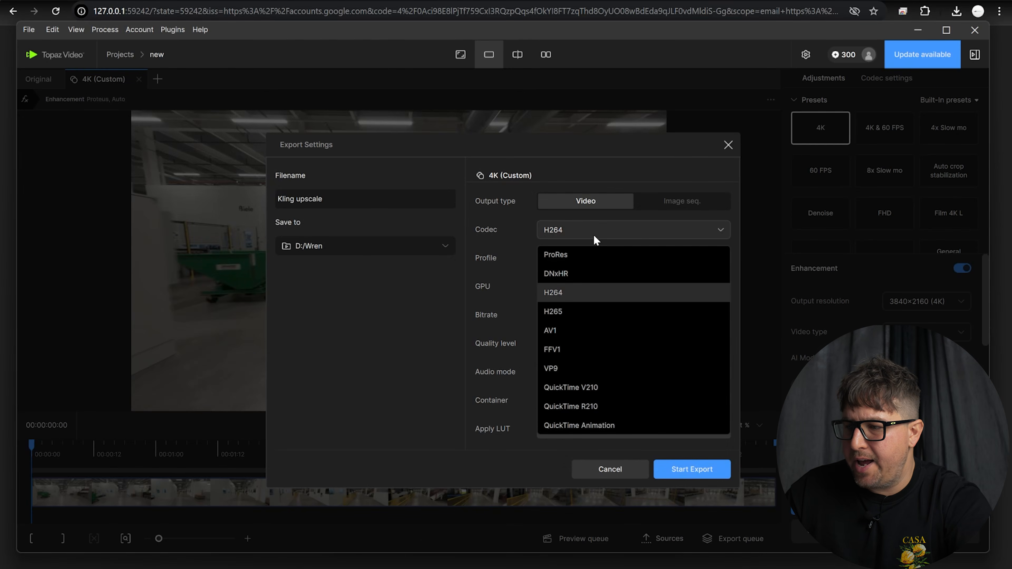
pyautogui.click(580, 292)
pyautogui.click(601, 263)
pyautogui.click(570, 283)
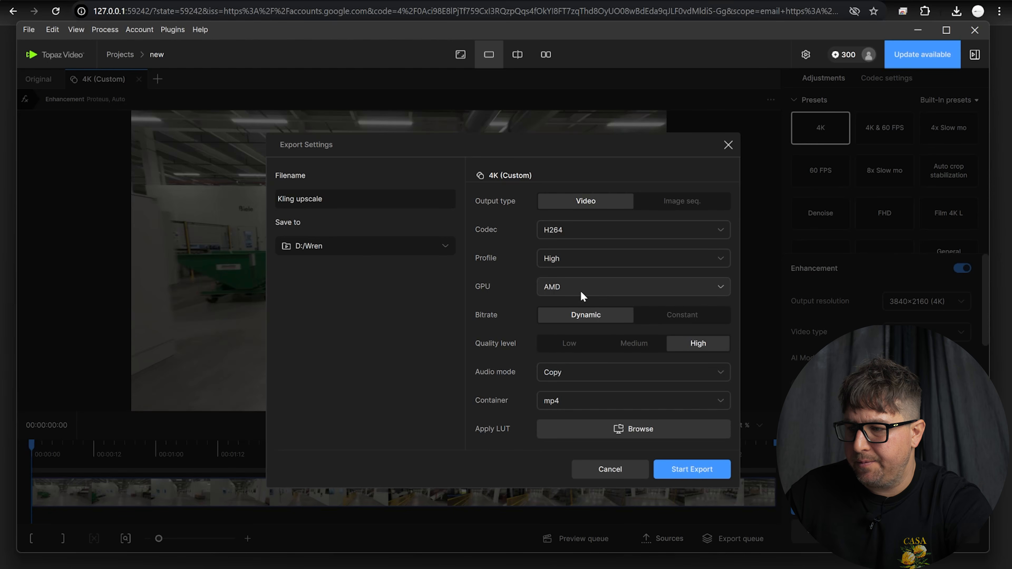
pyautogui.click(612, 288)
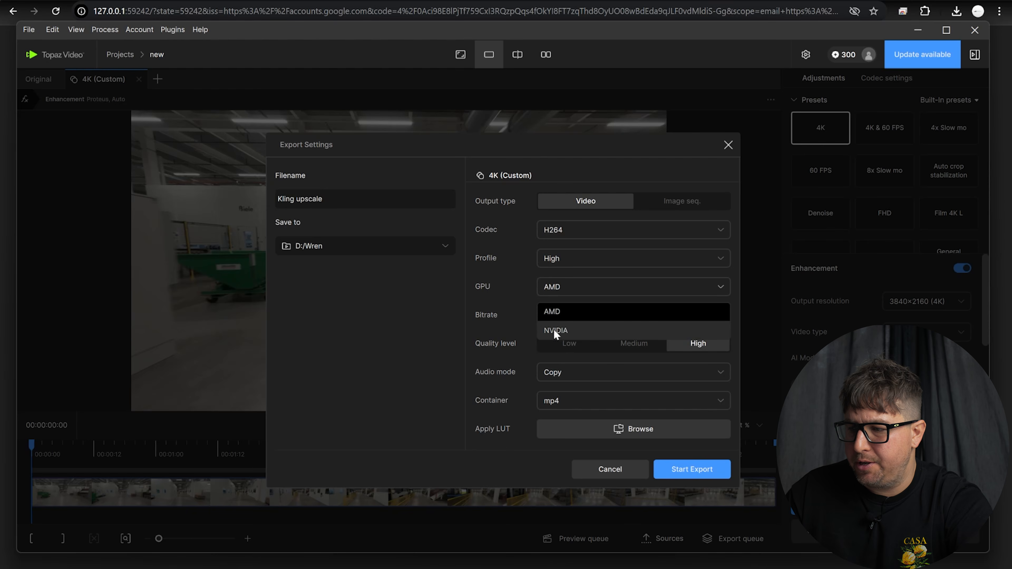
pyautogui.click(574, 330)
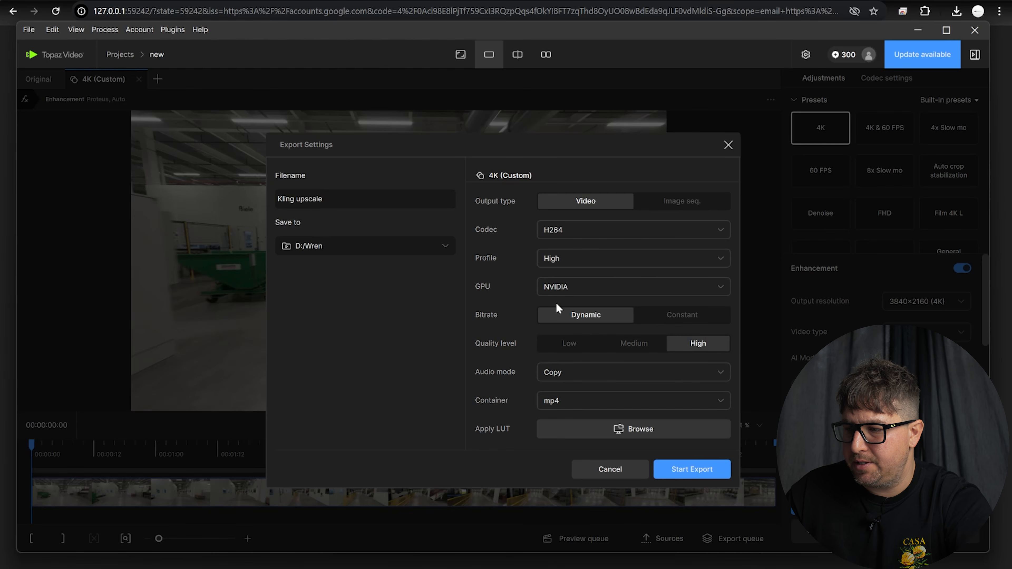
pyautogui.click(676, 317)
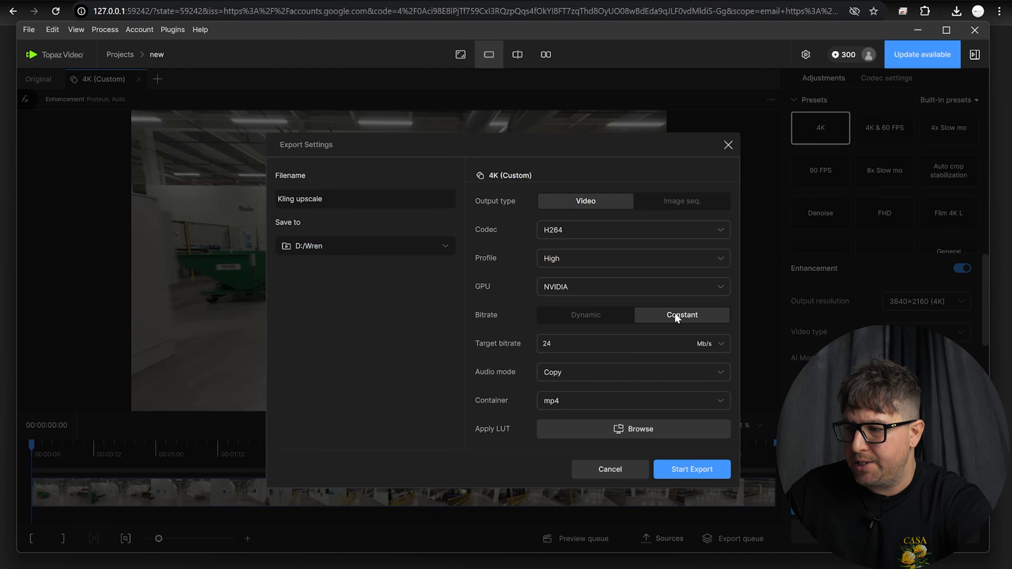
pyautogui.click(604, 342)
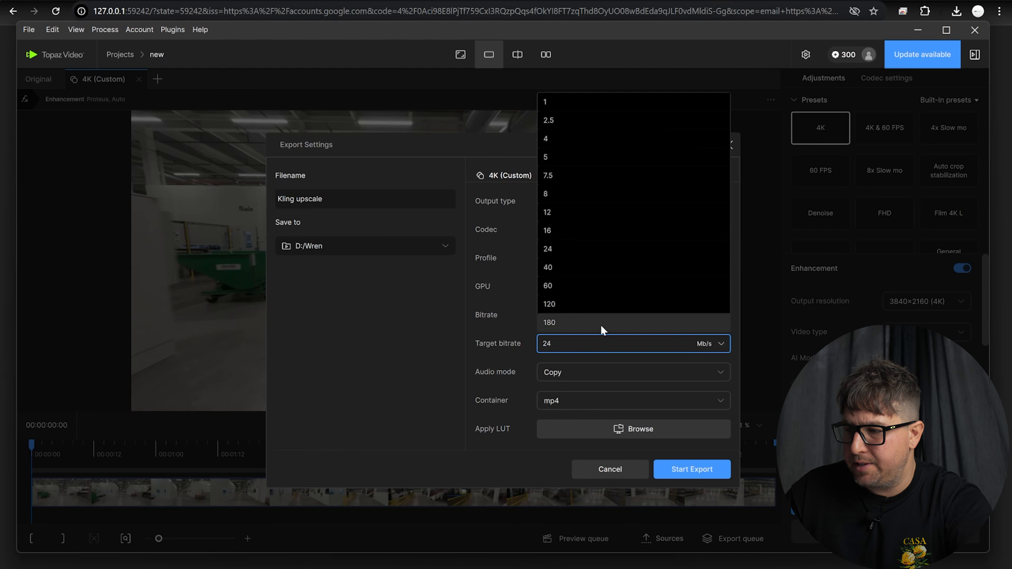
pyautogui.click(571, 326)
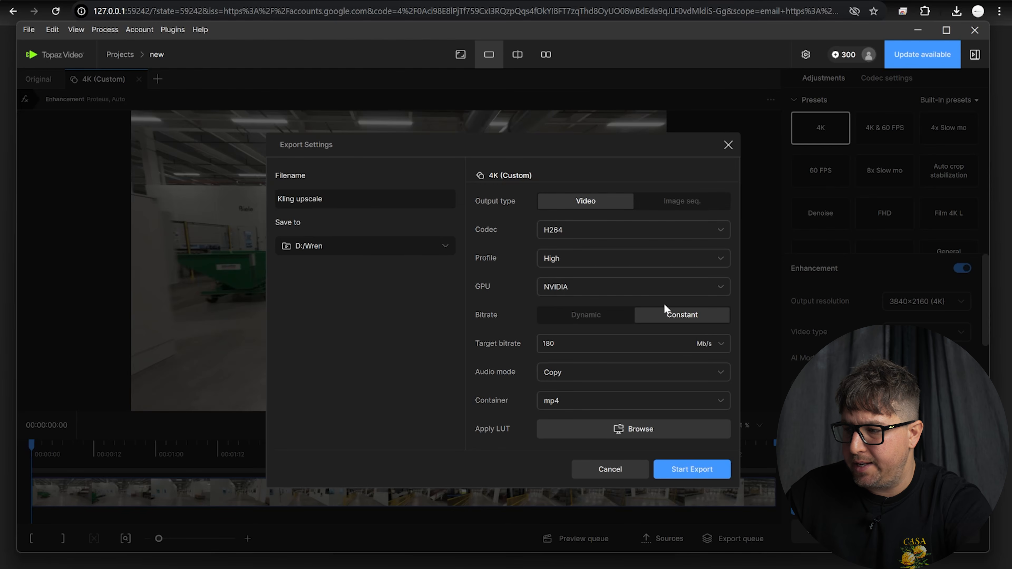
# Set audio to None and the container to mp4
pyautogui.click(603, 379)
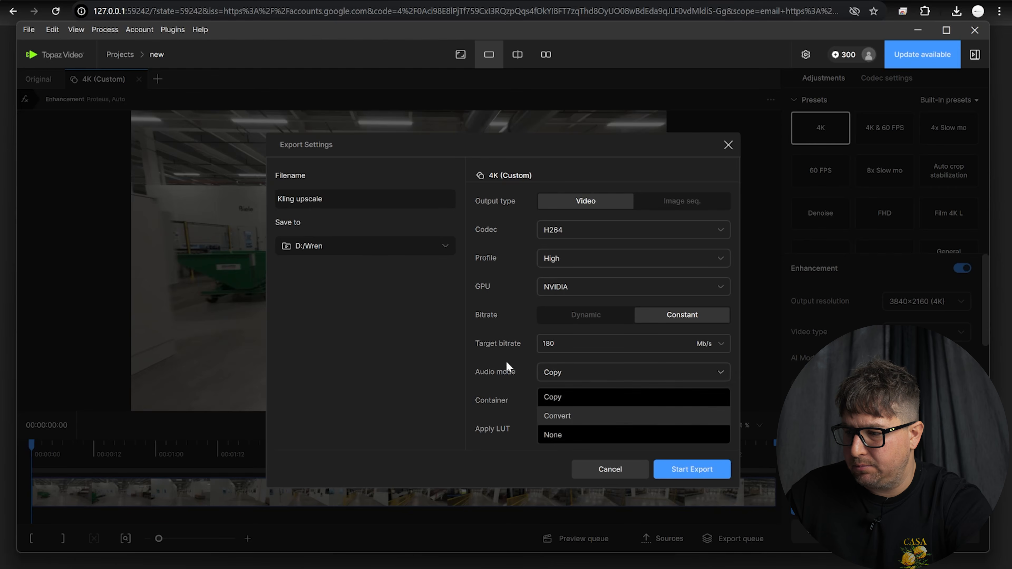
pyautogui.click(552, 436)
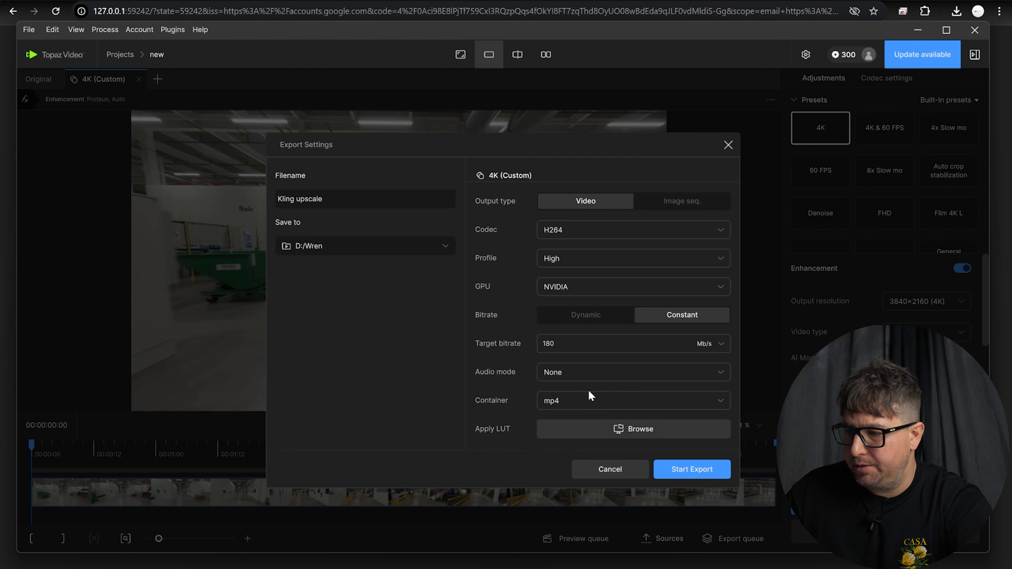
pyautogui.click(607, 402)
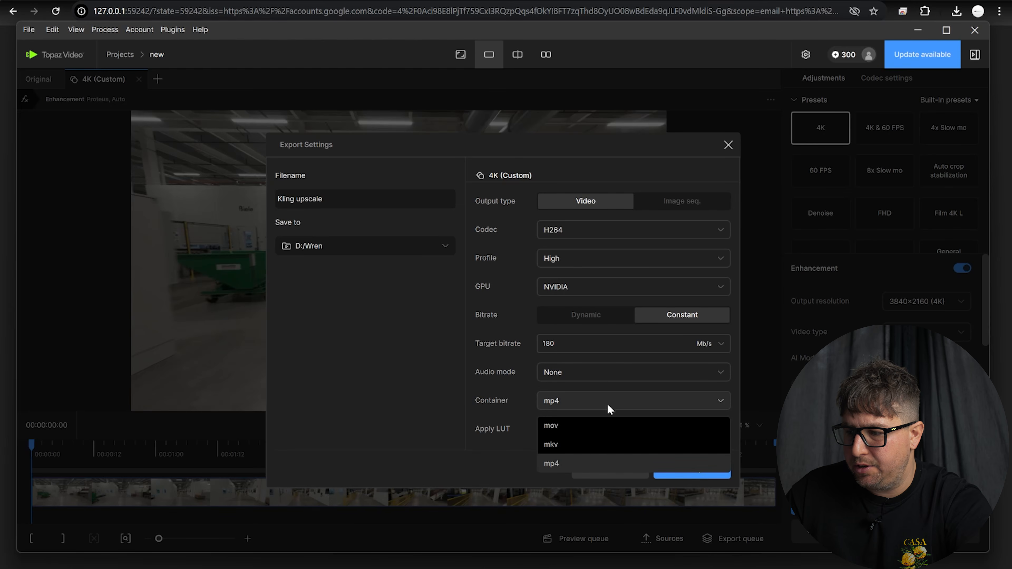
pyautogui.click(569, 464)
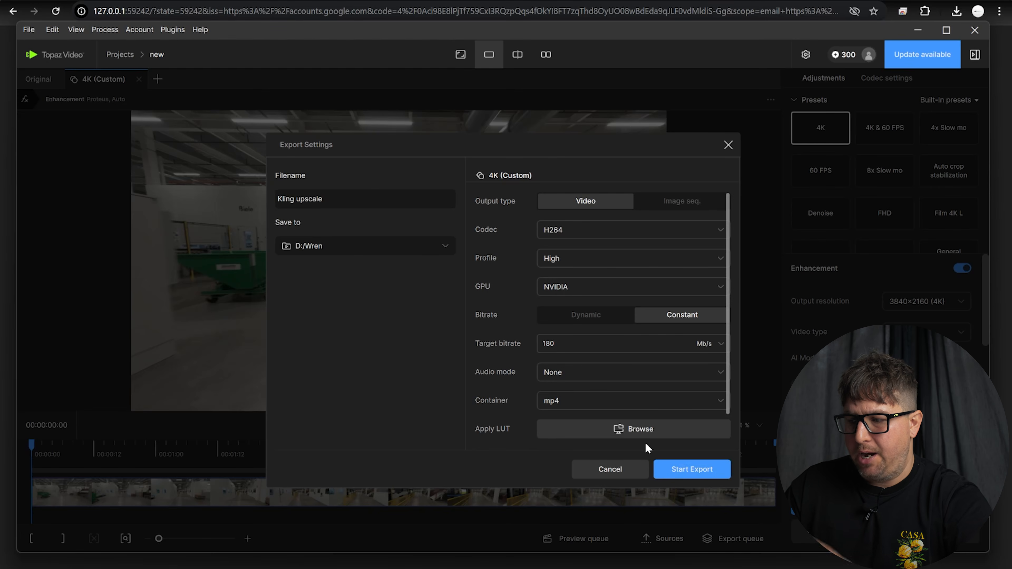
# Export the Kling upscale at 3840×2160 to D:/Wren, confirm it is queued, and quit Topaz Video
pyautogui.click(681, 470)
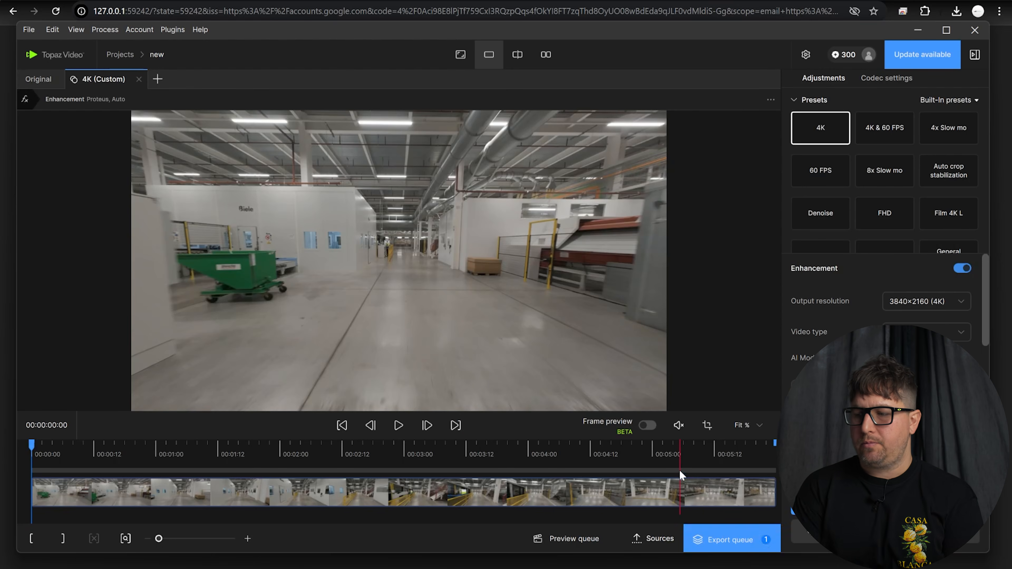
pyautogui.click(709, 538)
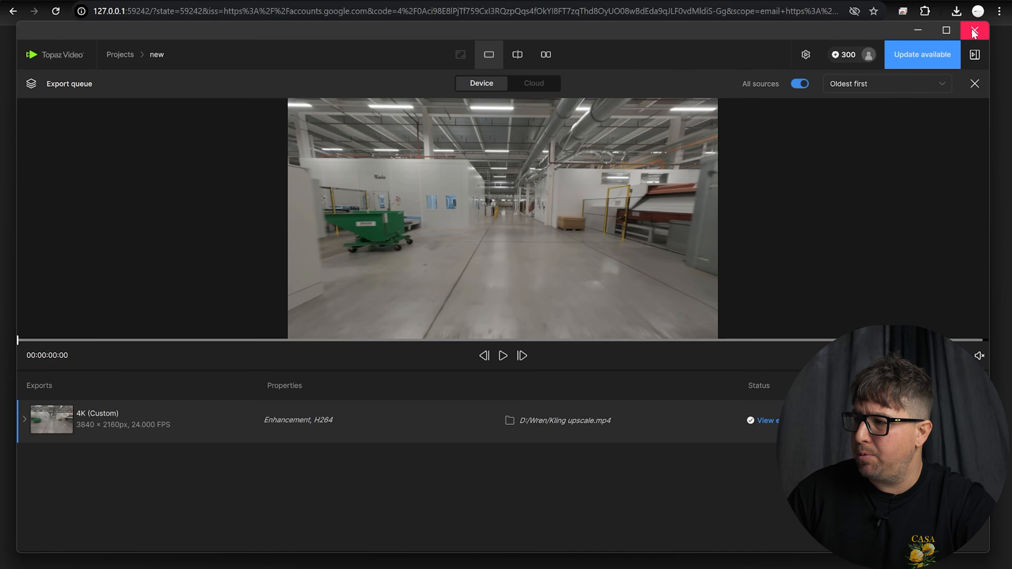
pyautogui.click(974, 35)
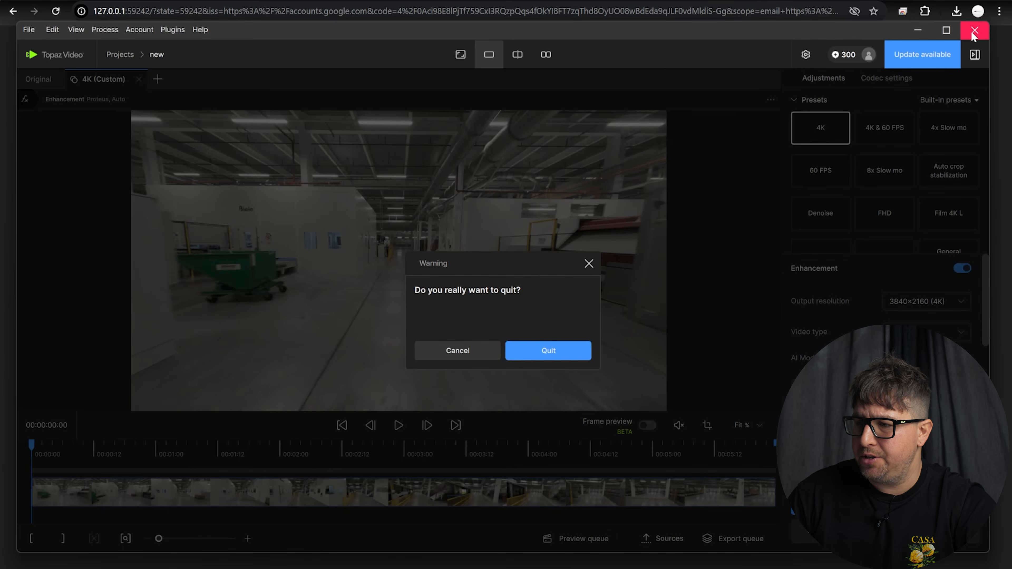
pyautogui.click(564, 352)
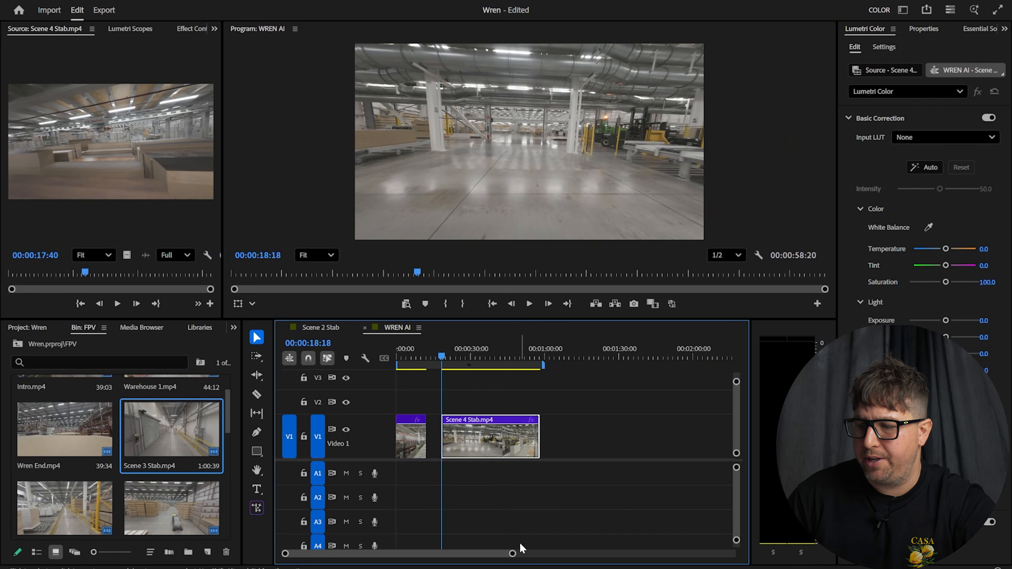
# Import Kling upscale.mp4 into the project and drop it onto the timeline at the playhead
pyautogui.click(603, 357)
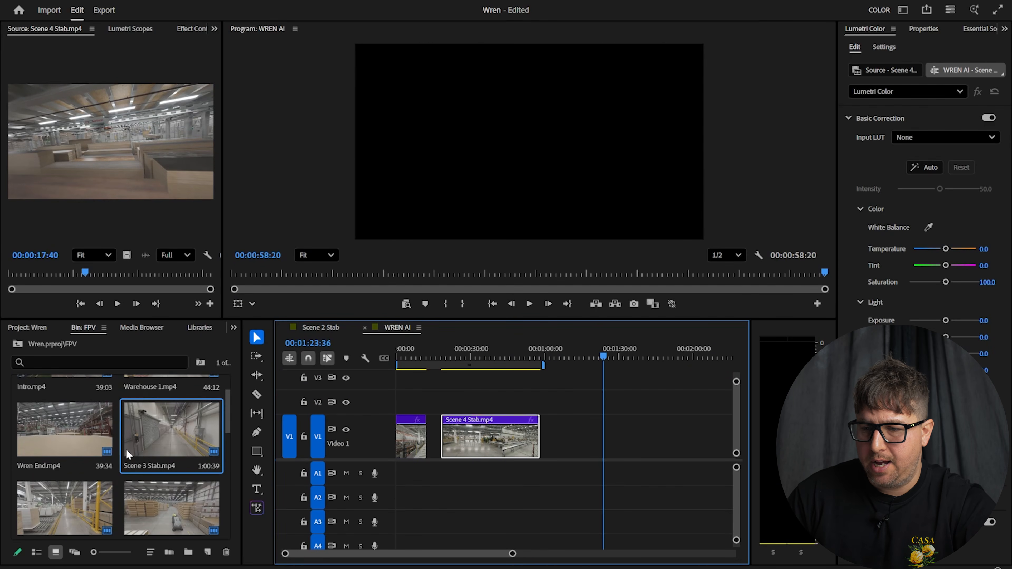
pyautogui.scroll(-5, 160, 459)
pyautogui.doubleClick(163, 505)
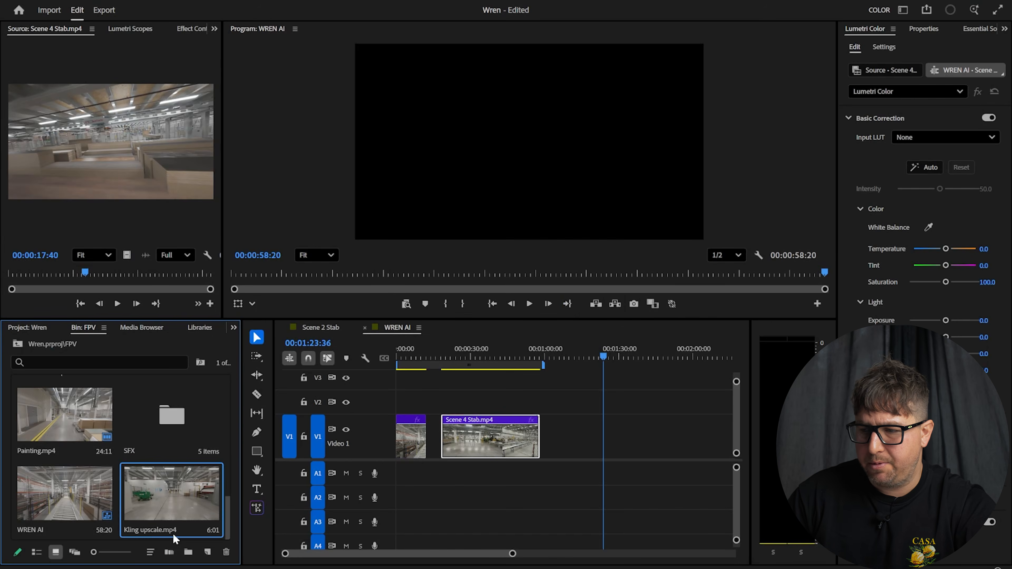
pyautogui.moveTo(158, 496); pyautogui.dragTo(609, 439)
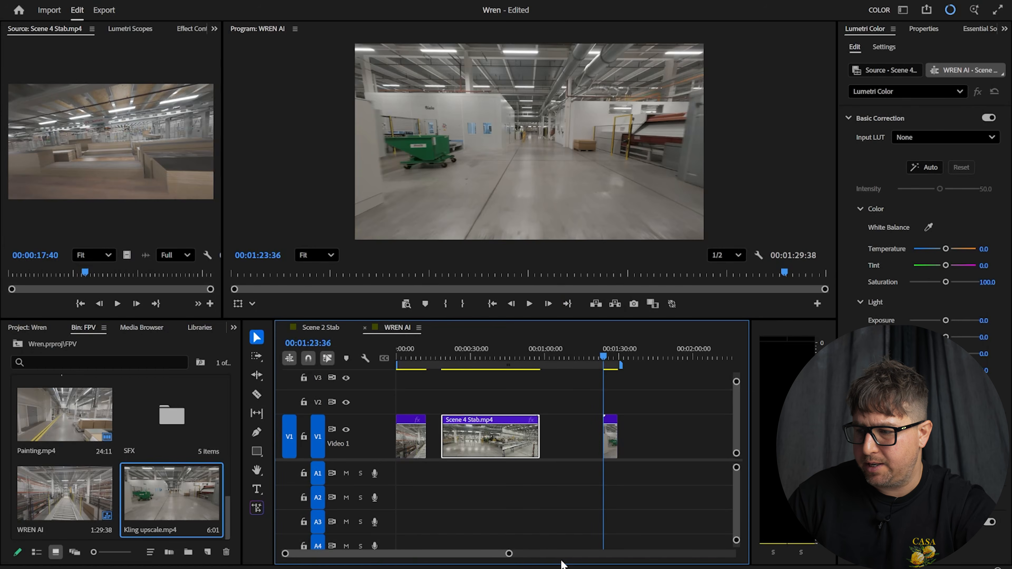
# Shift Scene 4 Stab later and place Kling upscale on V1 right after Scene 3 Stab
pyautogui.moveTo(509, 554); pyautogui.dragTo(447, 554)
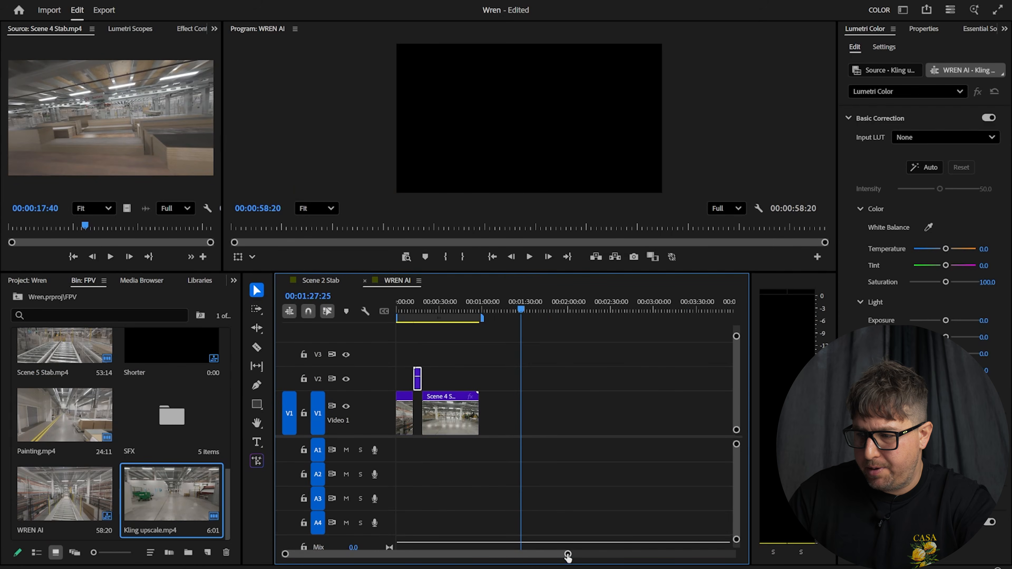
pyautogui.moveTo(568, 556); pyautogui.dragTo(360, 554)
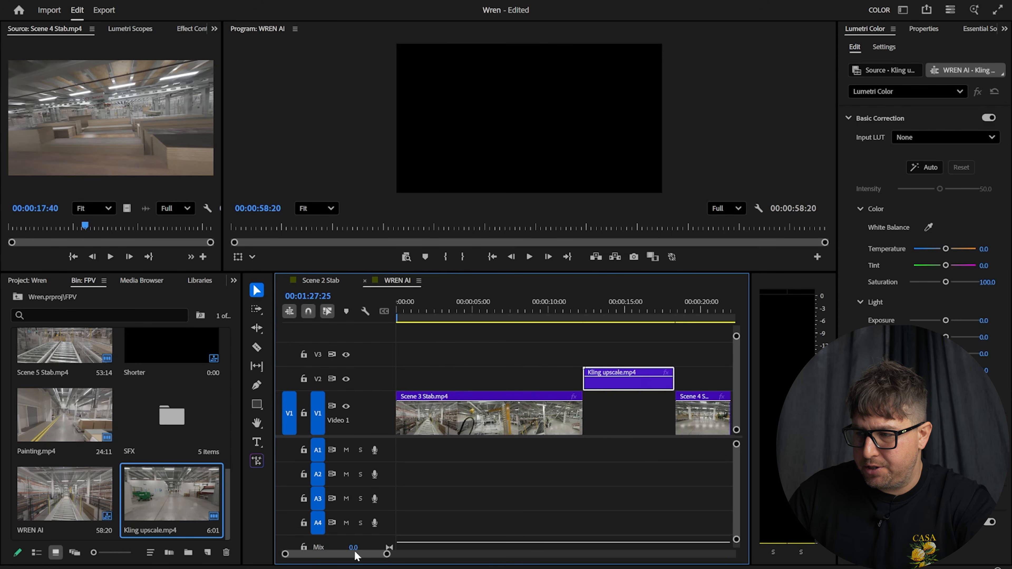
pyautogui.click(575, 309)
pyautogui.moveTo(695, 422); pyautogui.dragTo(725, 422)
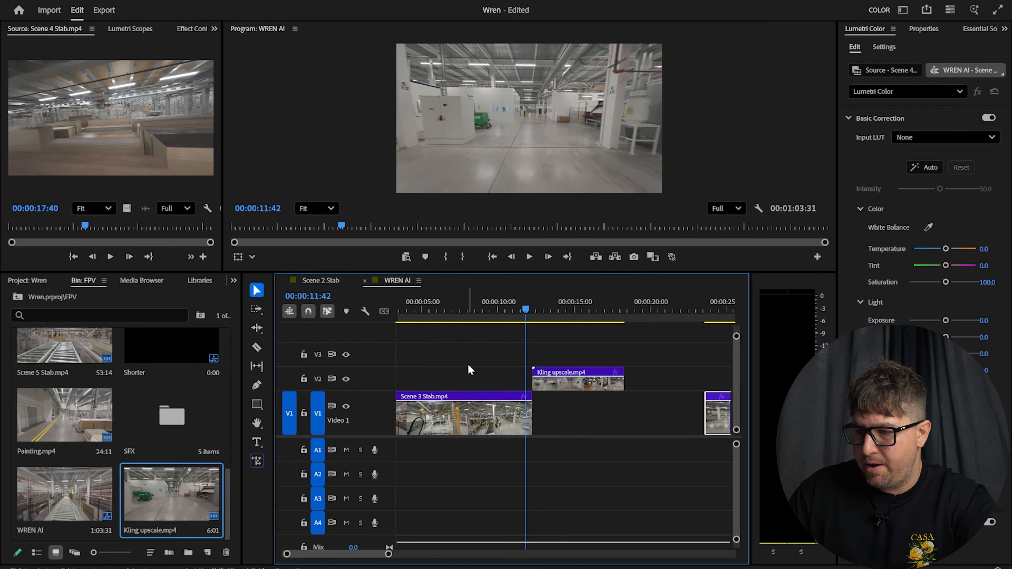
pyautogui.click(497, 319)
pyautogui.click(504, 400)
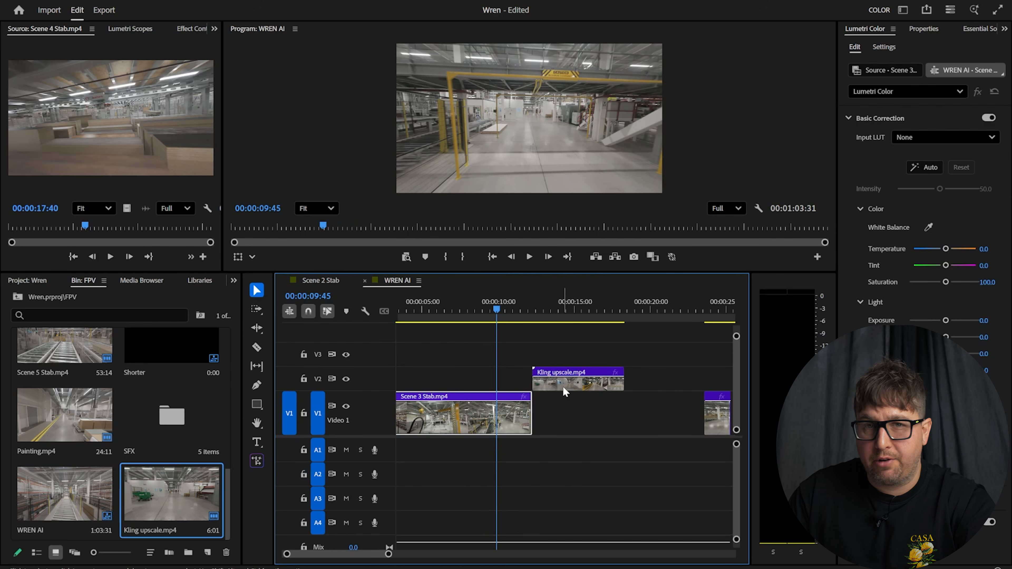
pyautogui.moveTo(562, 383); pyautogui.dragTo(563, 409)
pyautogui.click(524, 311)
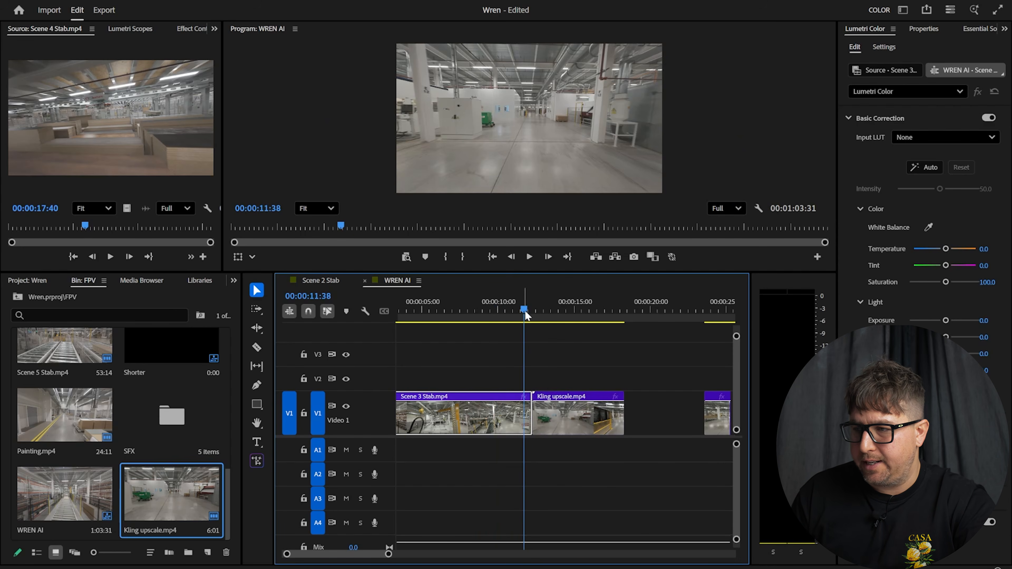
pyautogui.moveTo(514, 273); pyautogui.dragTo(514, 393)
pyautogui.press('space')
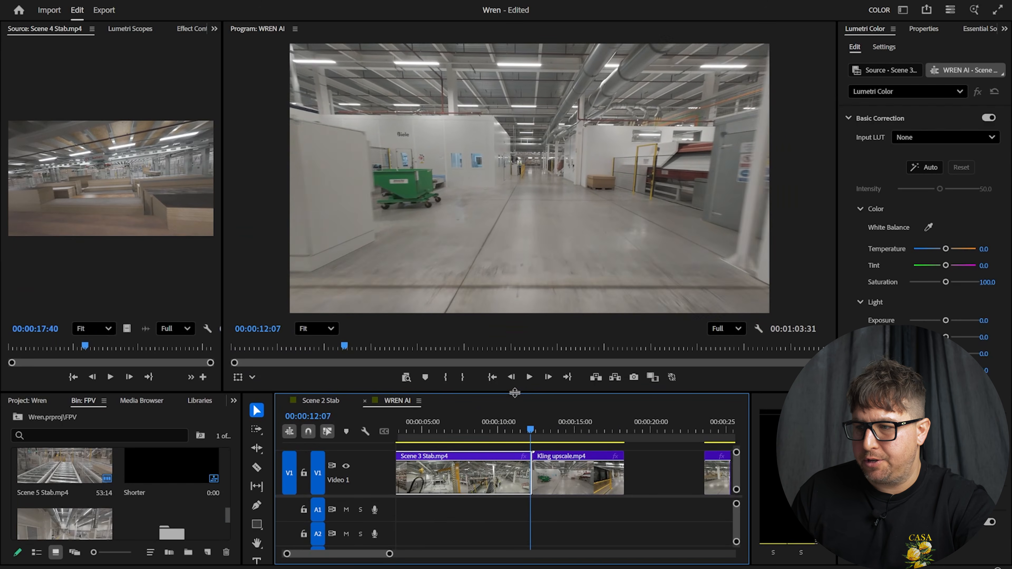
pyautogui.press('Right')
pyautogui.press('Right')
pyautogui.press('Right')
pyautogui.press('Right')
pyautogui.press('Right')
pyautogui.press('Right')
pyautogui.press('Right')
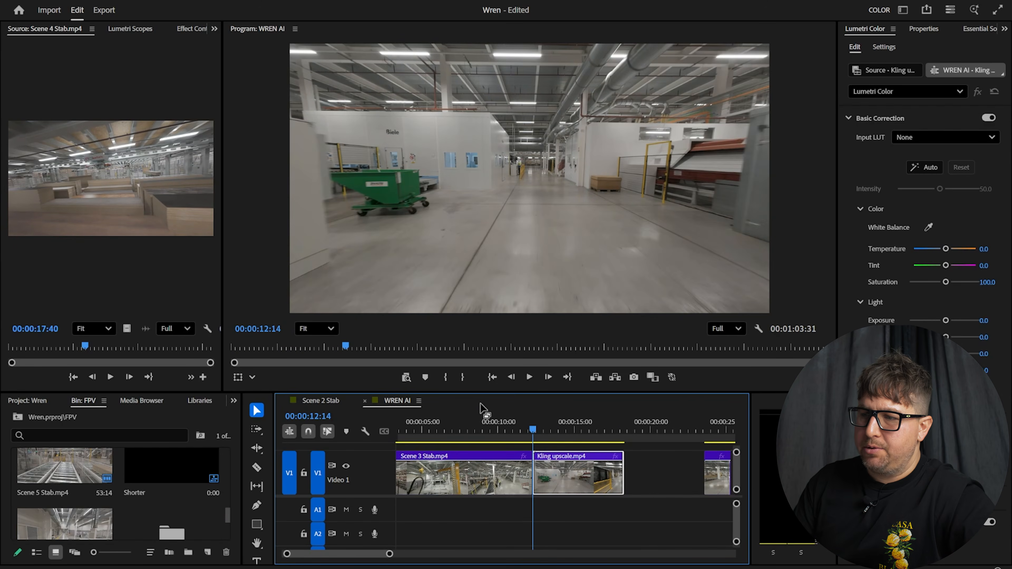
pyautogui.press('Left')
pyautogui.press('Right')
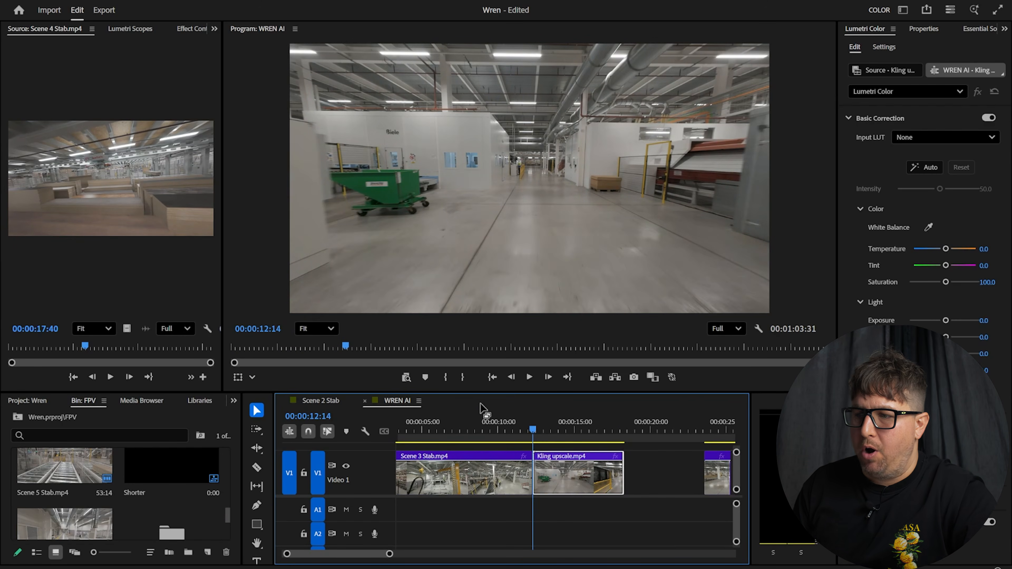
pyautogui.press('Left')
pyautogui.press('Right')
pyautogui.press('Left')
pyautogui.press('Right')
pyautogui.press('Left')
pyautogui.press('Right')
pyautogui.press('Left')
pyautogui.press('Right')
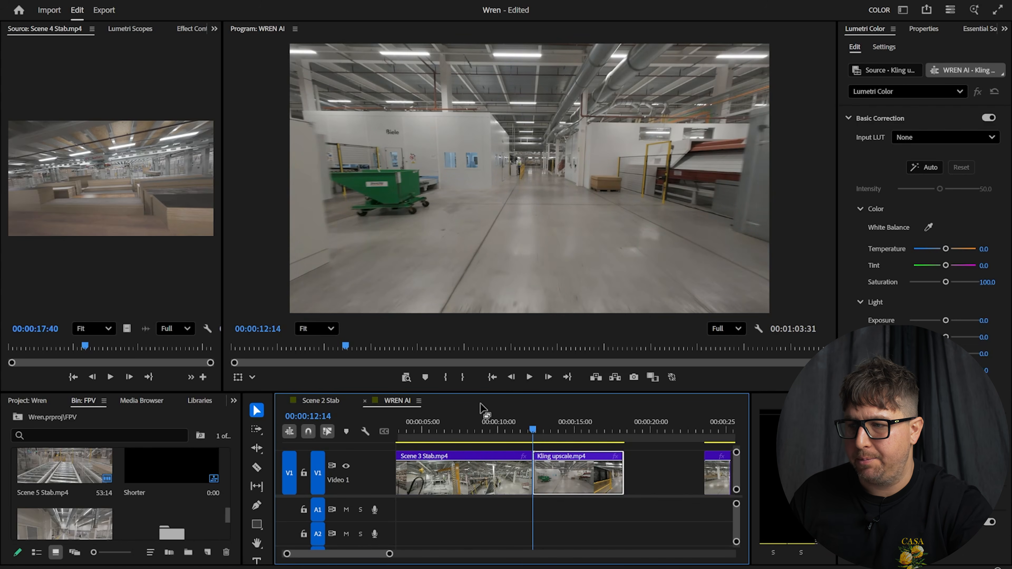
pyautogui.press('Left')
pyautogui.press('Right')
pyautogui.press('Left')
pyautogui.press('Right')
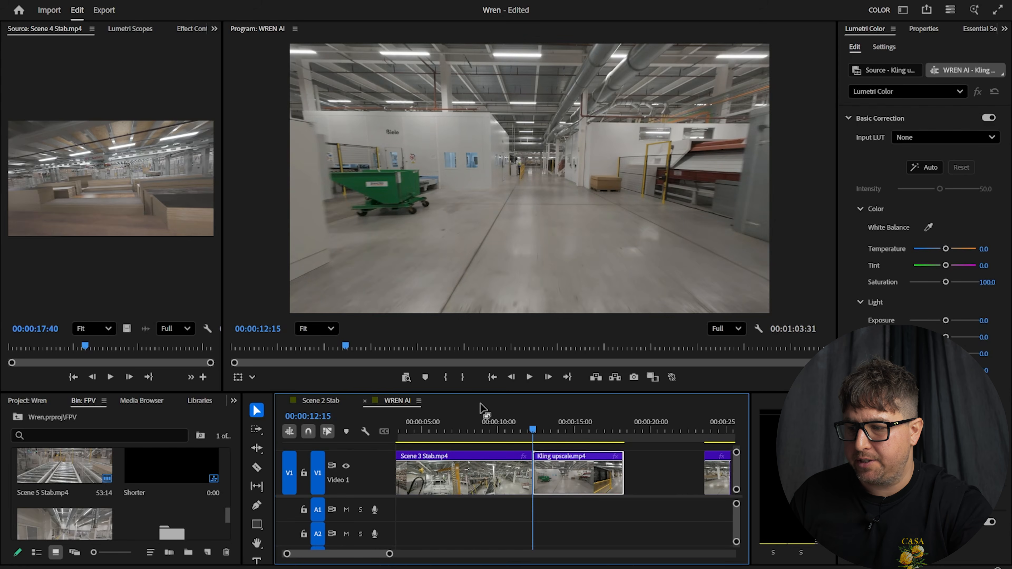
pyautogui.press('Left')
pyautogui.press('Left')
pyautogui.press('Right')
pyautogui.press('Left')
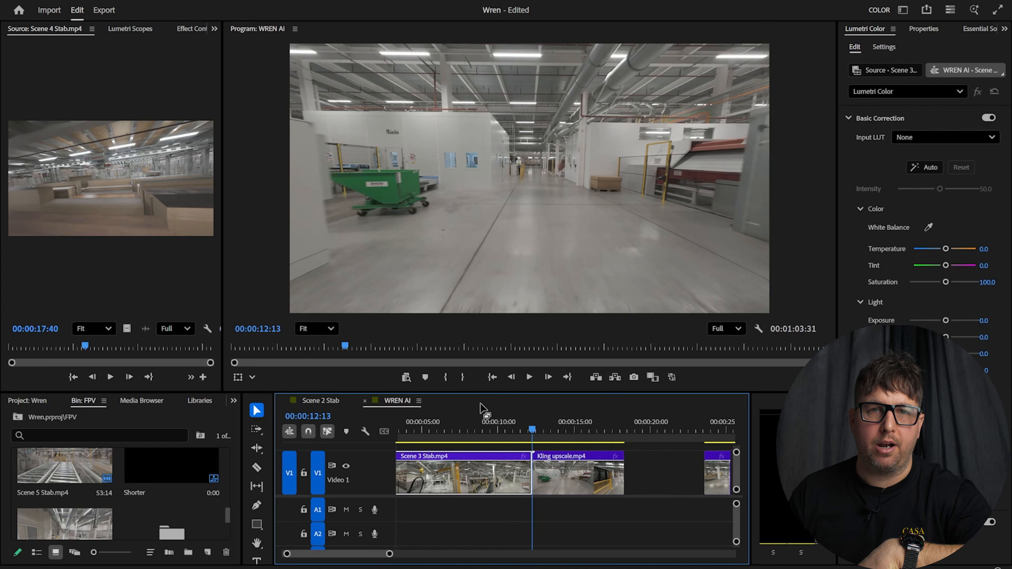
pyautogui.press('Left')
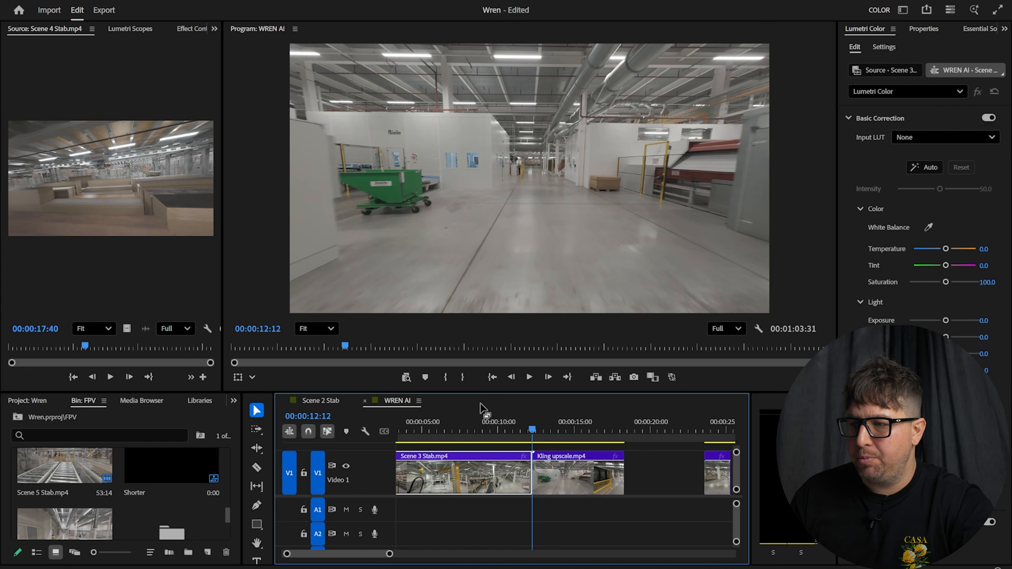
pyautogui.press('Left')
pyautogui.press('Left')
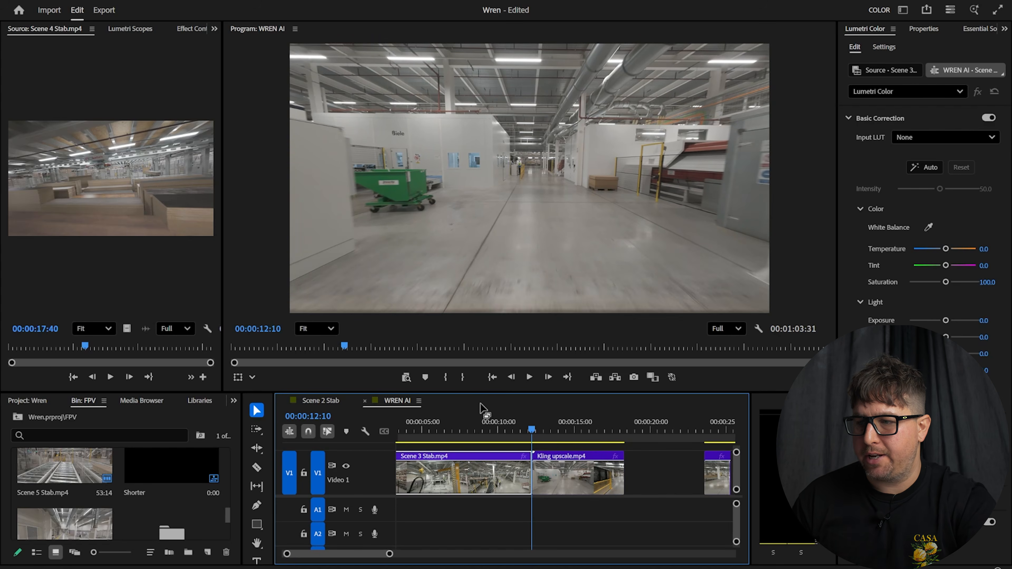
pyautogui.press('Right')
pyautogui.press('Right')
pyautogui.press('Right')
pyautogui.press('Right')
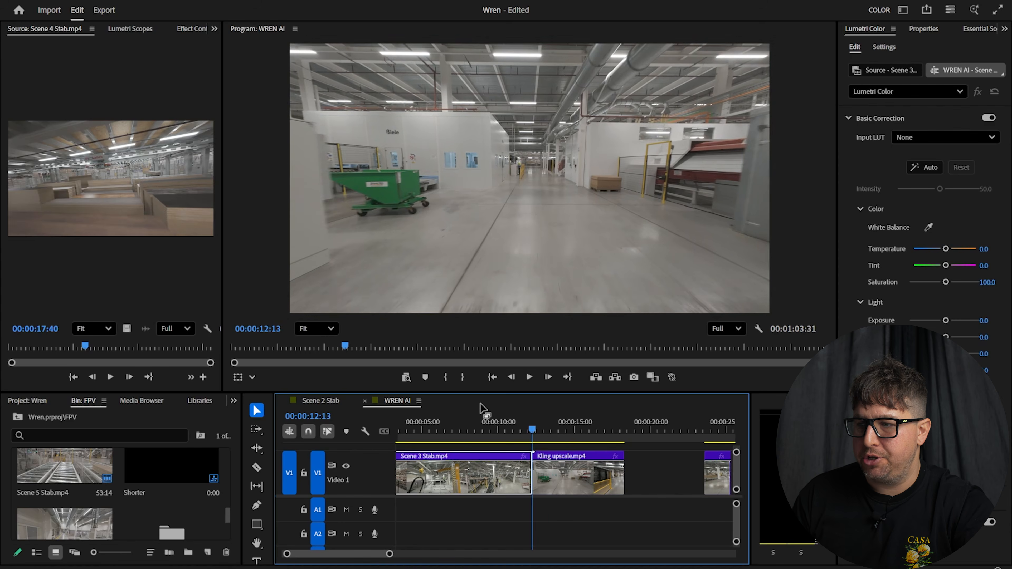
pyautogui.press('Right')
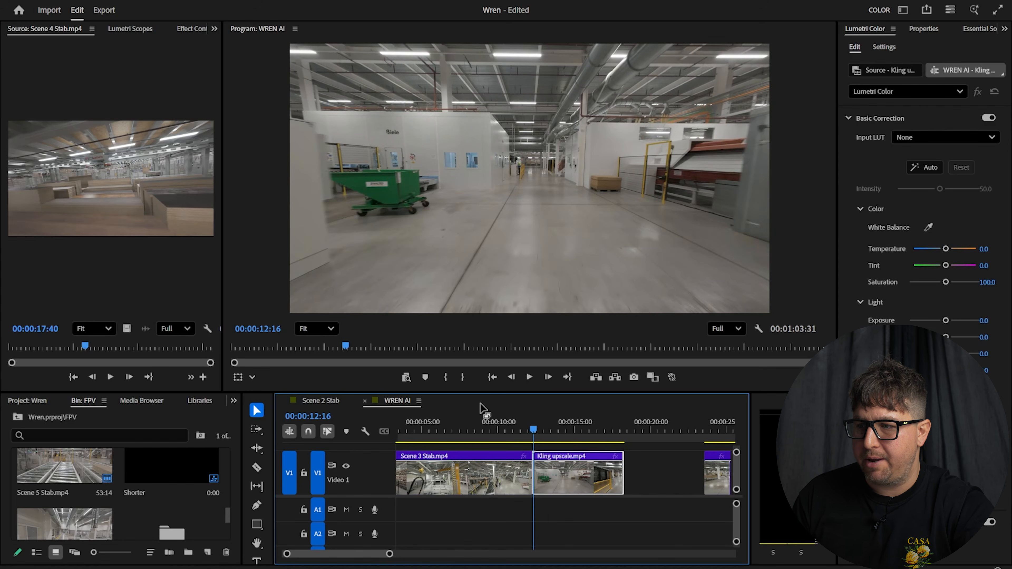
pyautogui.press('Right')
pyautogui.press('Left')
# Razor the Kling upscale clip a few frames into its head, around 00:00:12:16
pyautogui.moveTo(389, 554); pyautogui.dragTo(342, 558)
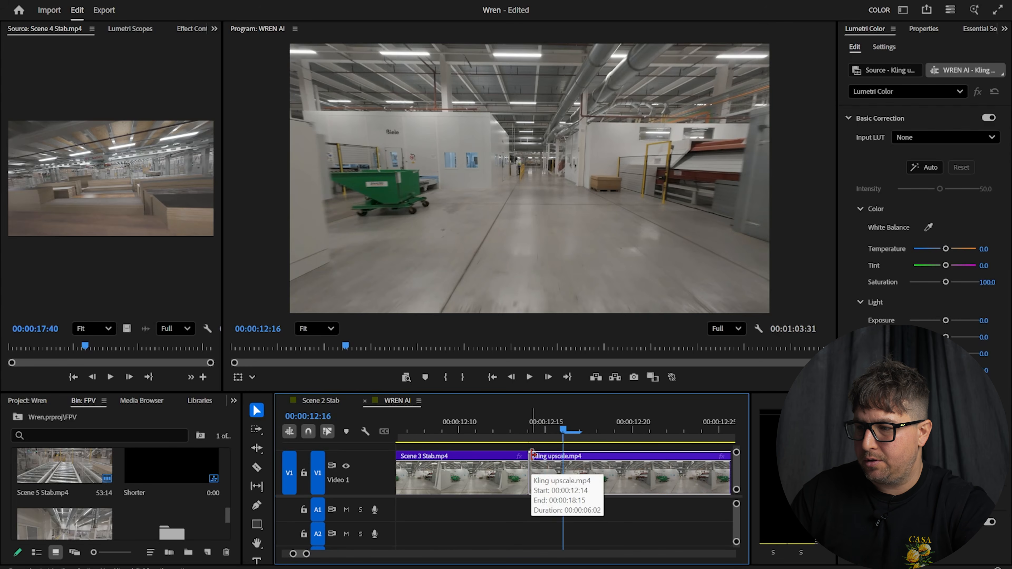
pyautogui.press('Right')
pyautogui.press('Left')
pyautogui.press('Left')
pyautogui.press('Left')
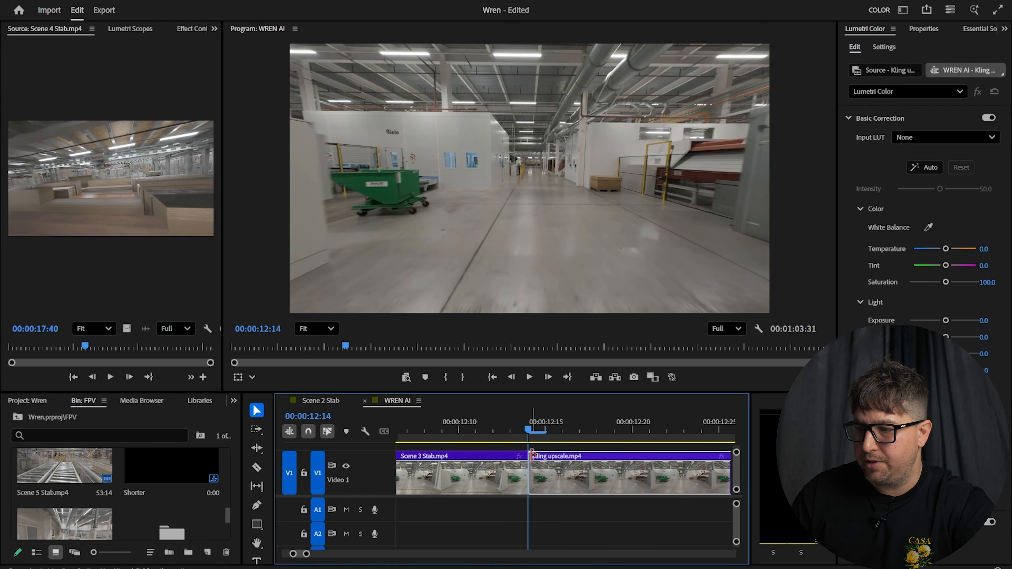
pyautogui.press('Right')
pyautogui.press('Right')
pyautogui.press('Right')
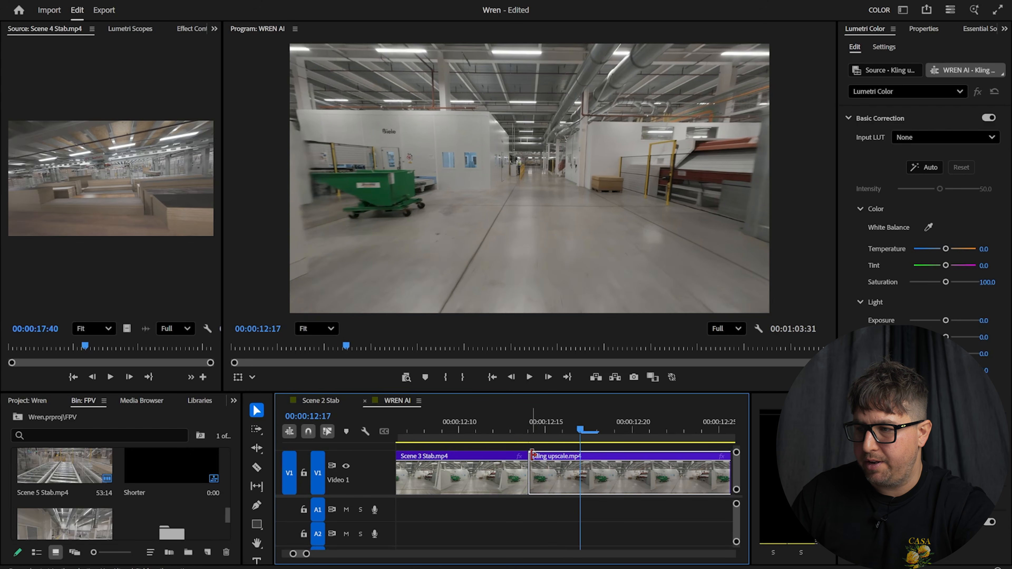
pyautogui.press('c')
pyautogui.click(580, 481)
# Slide the trimmed Kling clip left against Scene 3 Stab and review the join frame by frame
pyautogui.press('v')
pyautogui.moveTo(632, 474); pyautogui.dragTo(580, 474)
pyautogui.moveTo(503, 420); pyautogui.dragTo(483, 419)
pyautogui.press('Right')
pyautogui.press('Right')
pyautogui.press('Right')
pyautogui.press('Right')
pyautogui.press('Right')
pyautogui.press('Right')
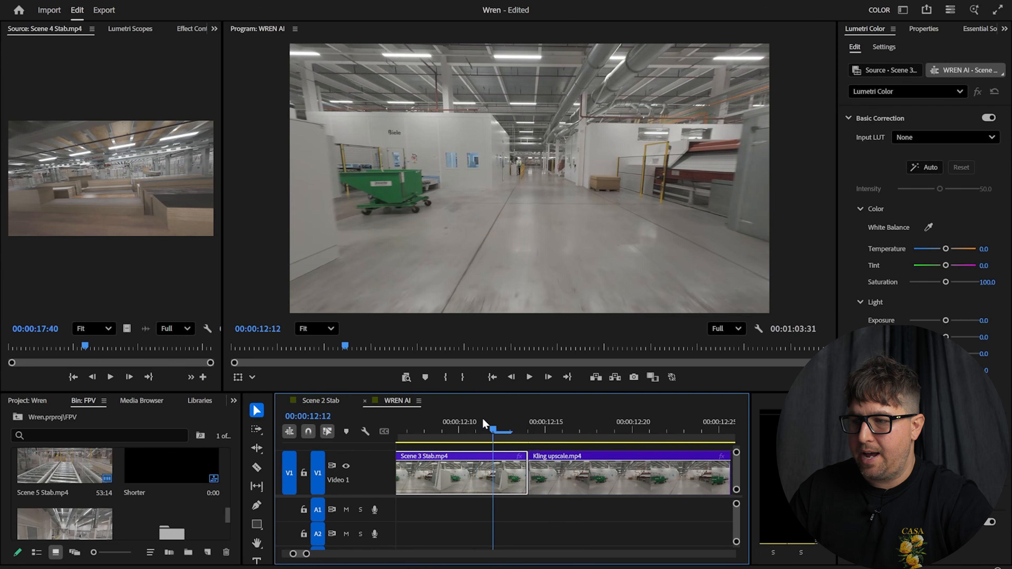
pyautogui.press('Left')
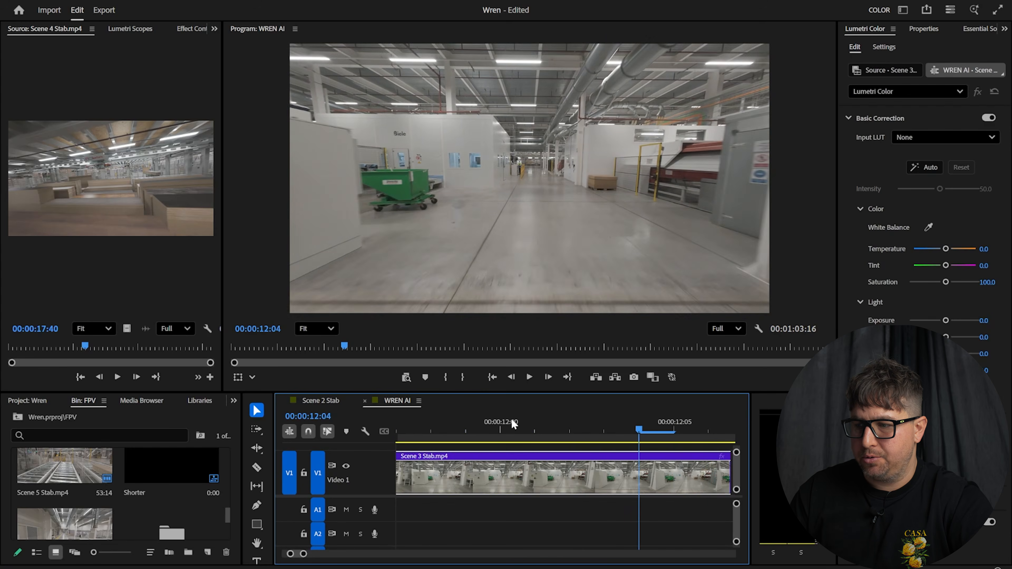
pyautogui.press('Right')
pyautogui.press('Right')
pyautogui.press('Right')
pyautogui.press('Right')
pyautogui.press('Right')
pyautogui.press('Right')
pyautogui.press('Right')
pyautogui.press('Right')
pyautogui.press('Right')
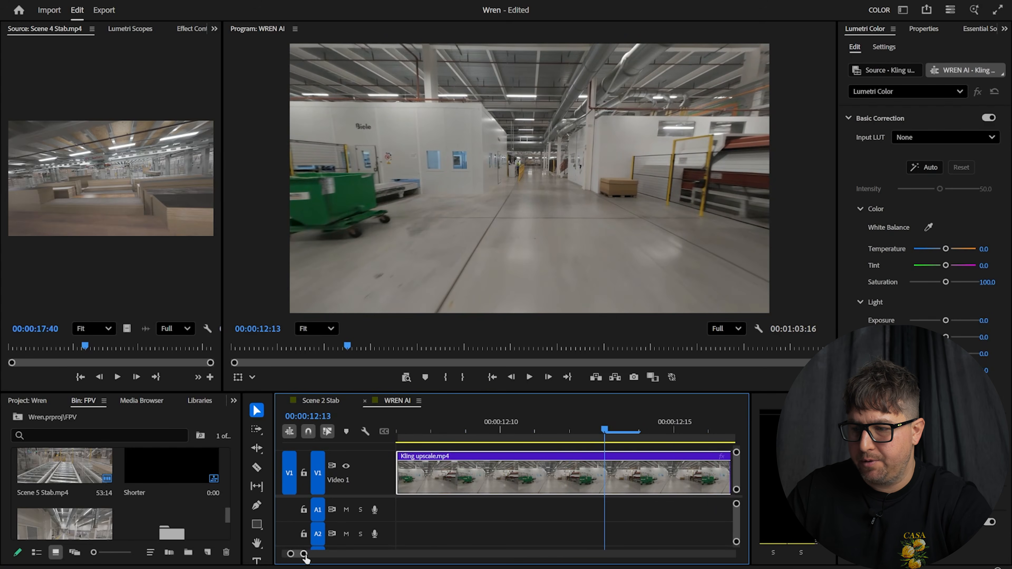
# Find the Kling clip's last frame before the gap, around 17 seconds into the sequence
pyautogui.moveTo(304, 553); pyautogui.dragTo(417, 554)
pyautogui.click(507, 425)
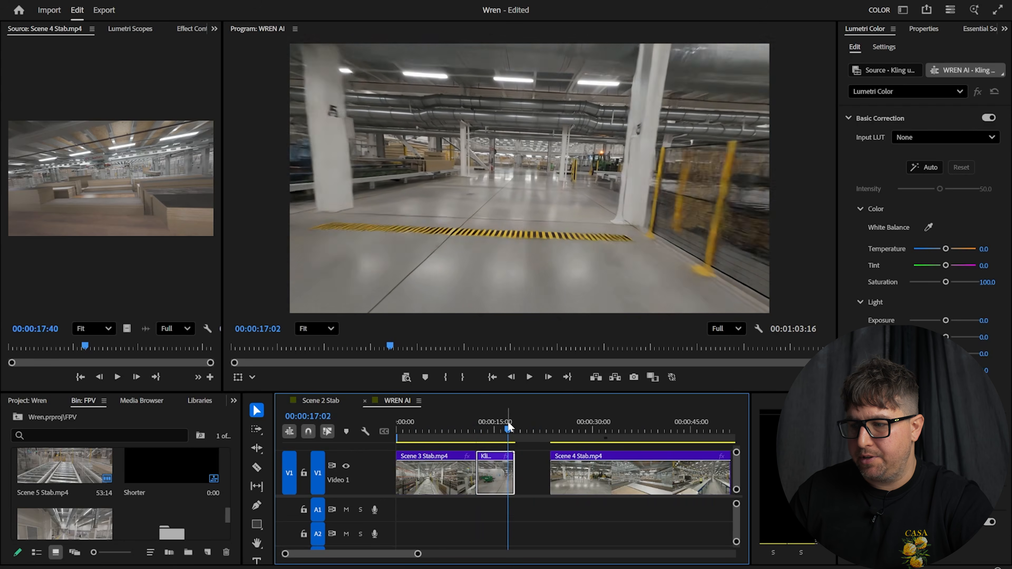
pyautogui.press('Right')
pyautogui.press('Right')
pyautogui.press('Right')
pyautogui.press('Right')
pyautogui.press('Right')
pyautogui.press('Right')
pyautogui.press('Right')
pyautogui.press('Right')
pyautogui.press('Right')
pyautogui.press('Right')
pyautogui.press('Right')
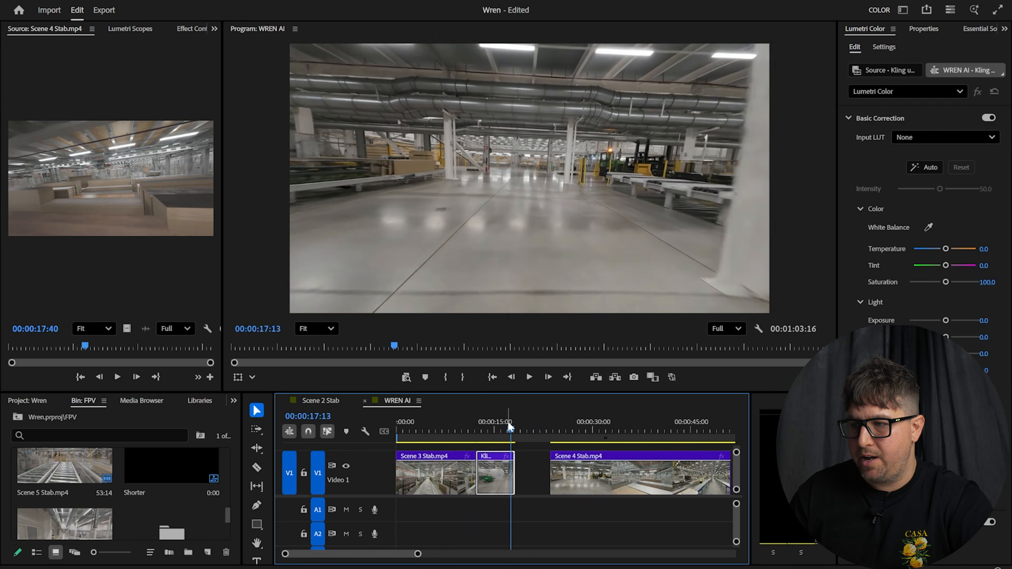
pyautogui.press('Right')
pyautogui.press('Right')
pyautogui.press('Right')
pyautogui.press('Right')
pyautogui.press('Right')
pyautogui.press('Right')
pyautogui.press('Right')
pyautogui.press('Right')
pyautogui.press('Right')
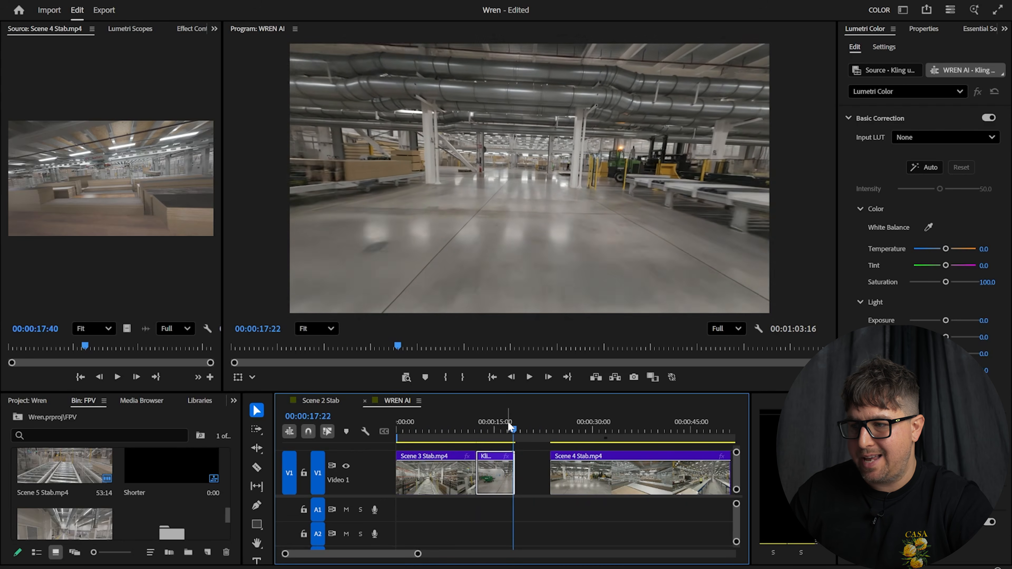
pyautogui.press('Right')
pyautogui.press('Right')
pyautogui.press('Right')
pyautogui.press('Right')
pyautogui.press('Right')
pyautogui.press('Right')
pyautogui.press('Right')
pyautogui.press('Right')
pyautogui.press('Right')
pyautogui.press('Left')
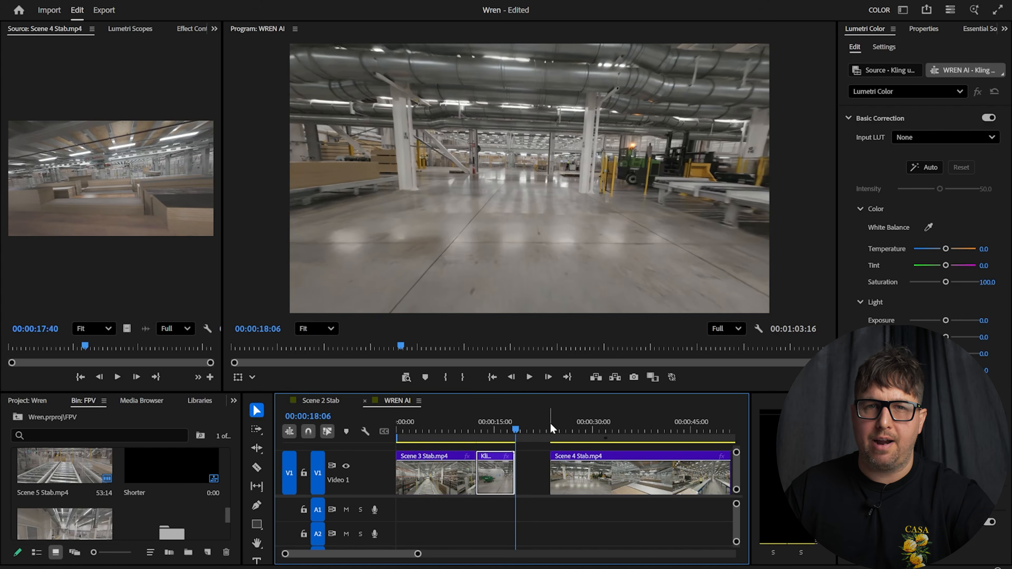
# Slide Scene 4 Stab left against the Kling clip and step through the new join
pyautogui.moveTo(582, 489); pyautogui.dragTo(556, 483)
pyautogui.click(515, 422)
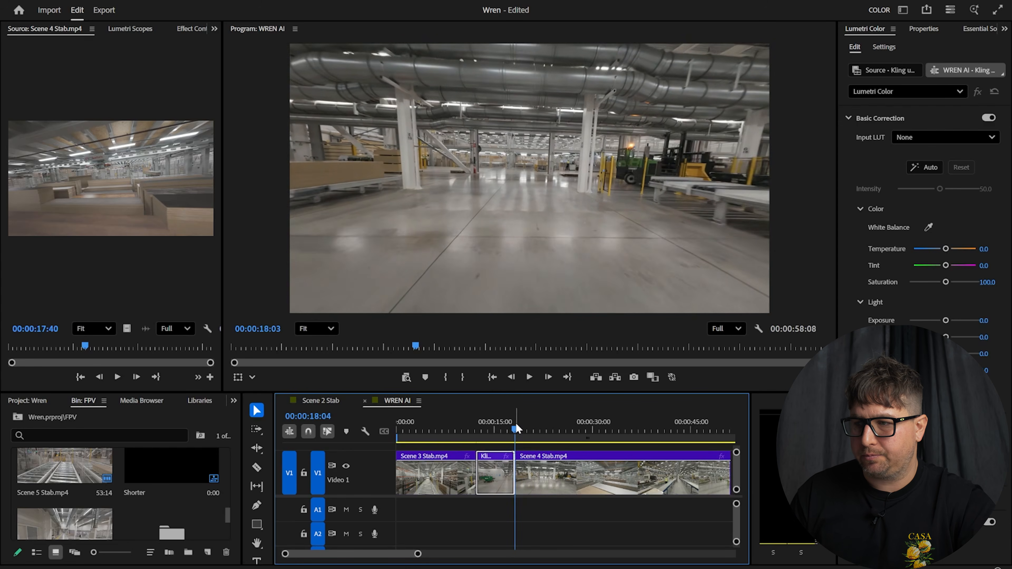
pyautogui.press('Right')
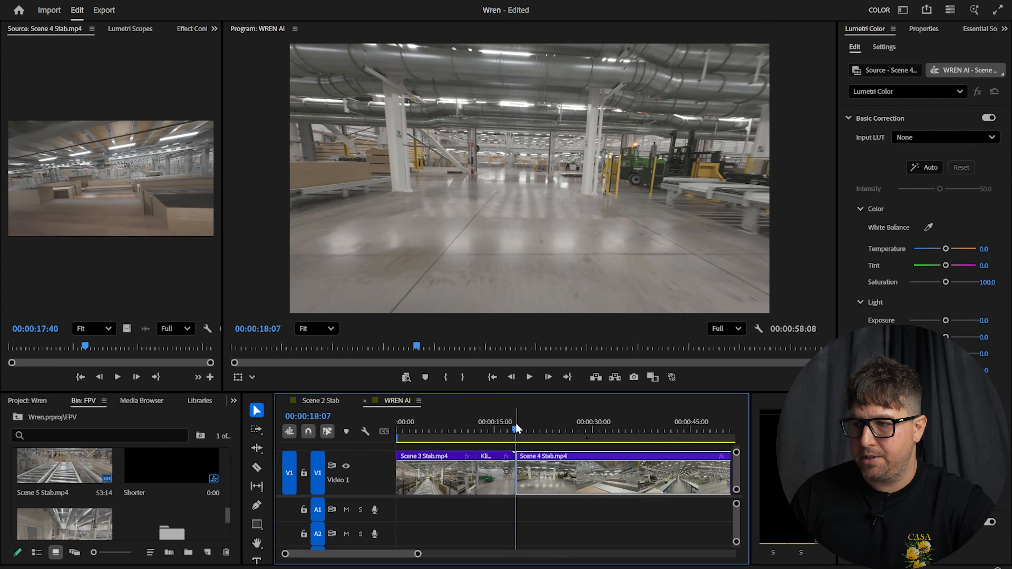
pyautogui.press('Right')
pyautogui.press('Right')
pyautogui.press('Right')
pyautogui.press('Right')
pyautogui.press('Right')
pyautogui.press('Right')
pyautogui.press('Right')
pyautogui.press('Right')
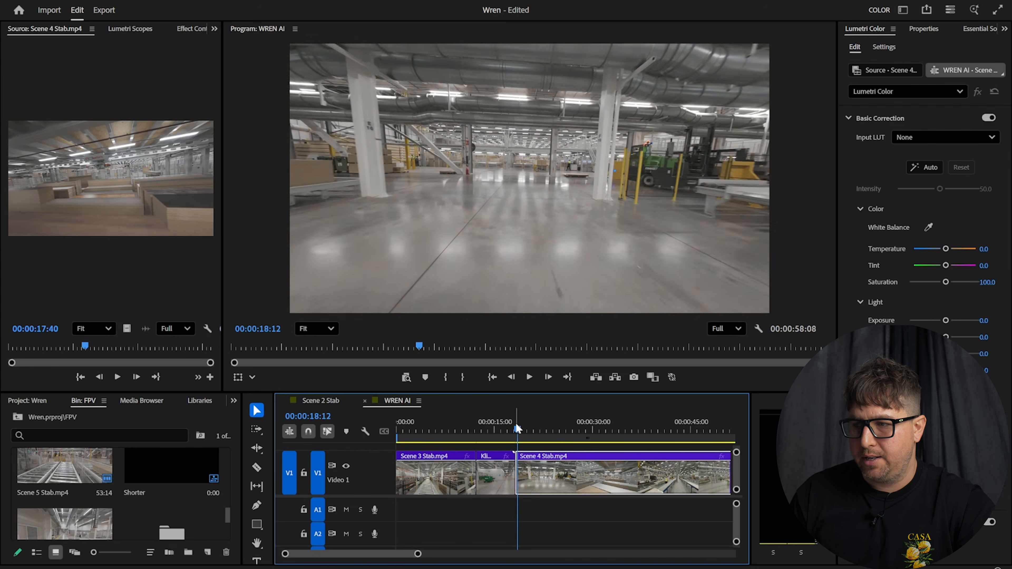
pyautogui.press('Right')
pyautogui.press('Right')
pyautogui.press('Right')
pyautogui.press('Right')
pyautogui.press('Right')
pyautogui.press('Right')
pyautogui.press('Left')
pyautogui.press('Left')
pyautogui.press('Left')
pyautogui.press('Left')
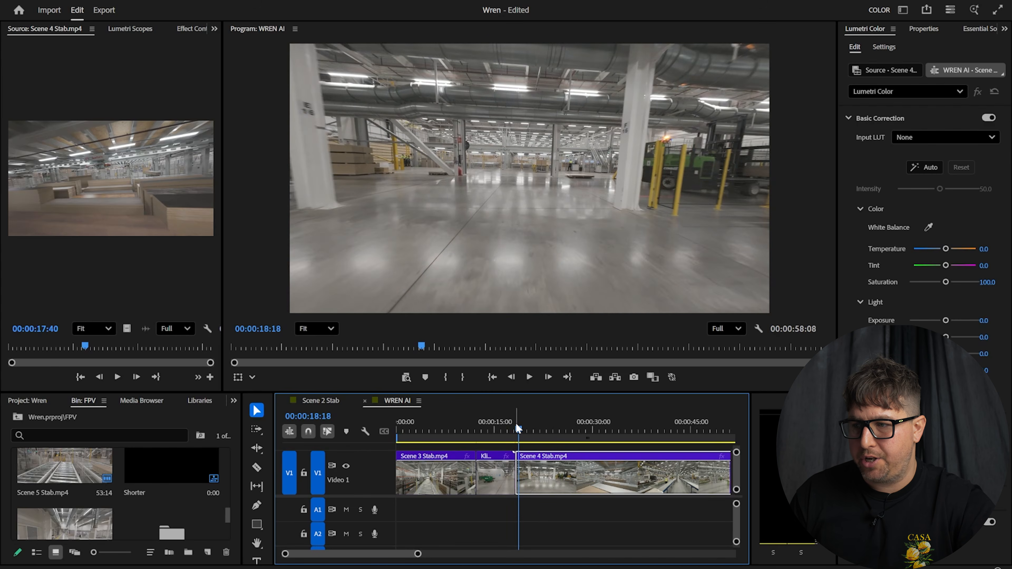
pyautogui.press('Left')
pyautogui.press('Left')
pyautogui.press('Left')
pyautogui.press('Left')
pyautogui.press('Left')
pyautogui.press('Left')
pyautogui.press('Left')
pyautogui.press('Left')
pyautogui.press('Left')
pyautogui.press('Left')
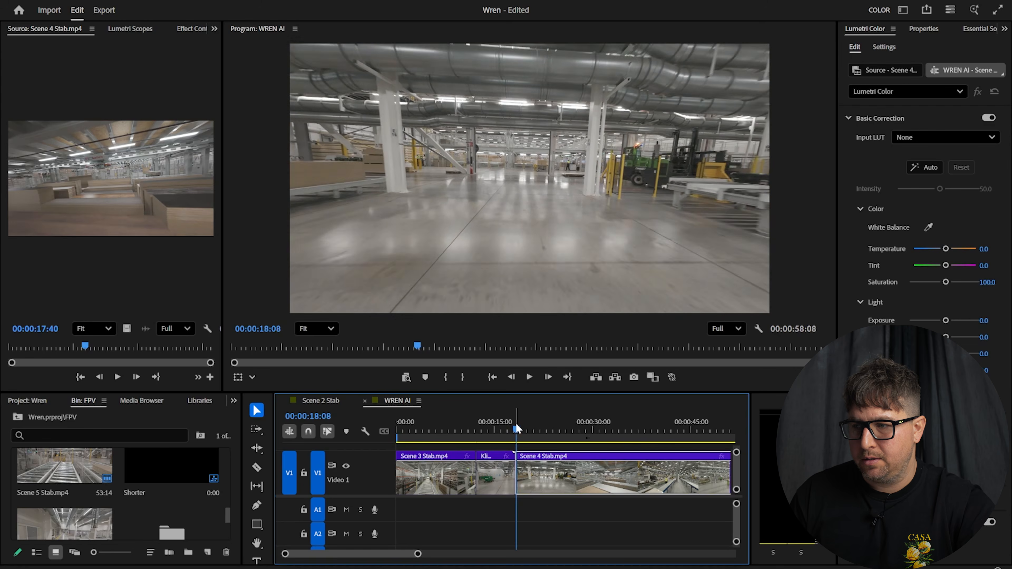
pyautogui.press('Left')
pyautogui.press('Left')
pyautogui.press('Left')
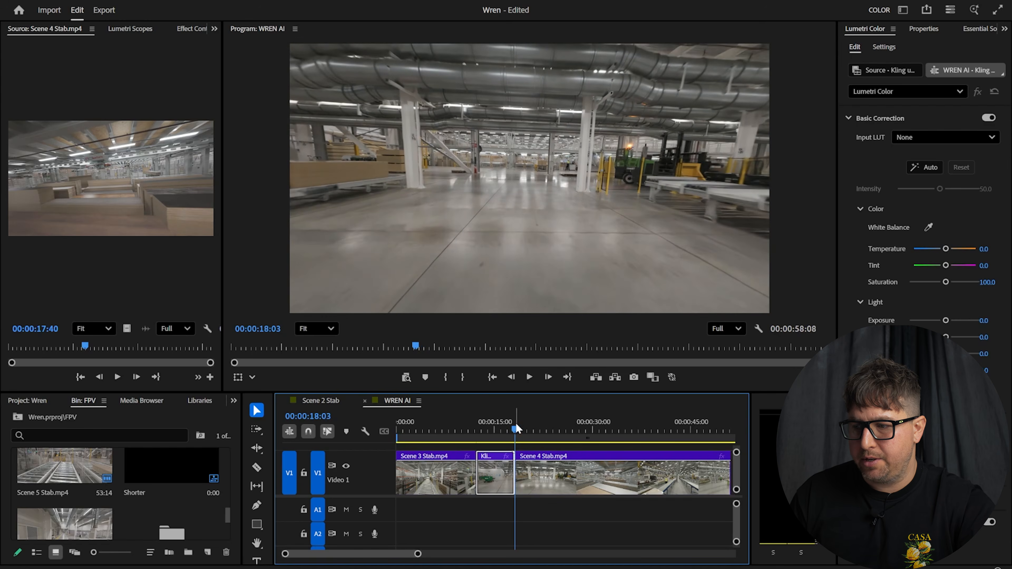
# Razor off the short sliver at the end of the Kling clip and delete it
pyautogui.press('Right')
pyautogui.press('Right')
pyautogui.press('Right')
pyautogui.press('Right')
pyautogui.press('Left')
pyautogui.press('Left')
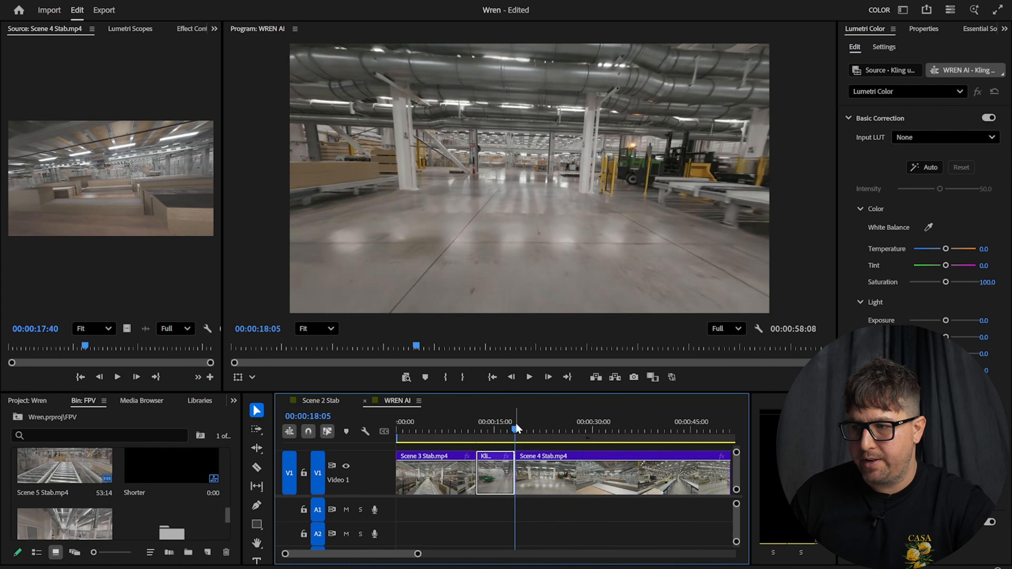
pyautogui.press('Left')
pyautogui.press('Right')
pyautogui.press('Right')
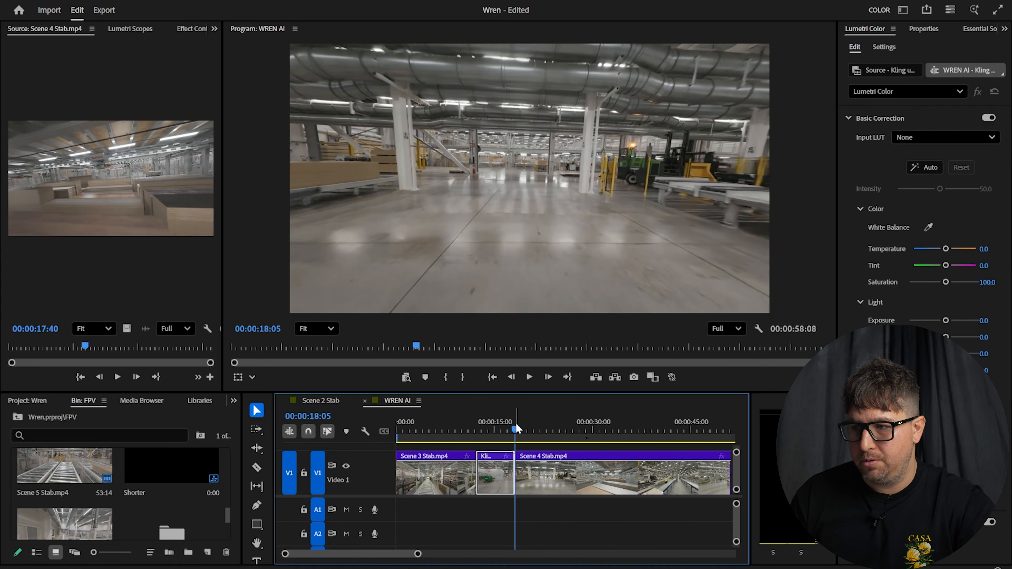
pyautogui.press('Right')
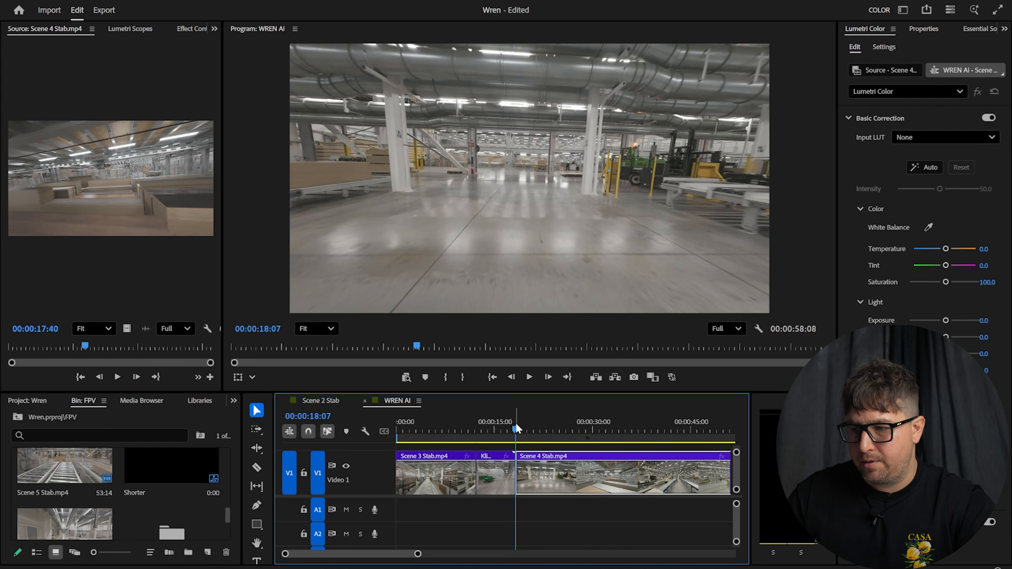
pyautogui.moveTo(417, 558); pyautogui.dragTo(313, 554)
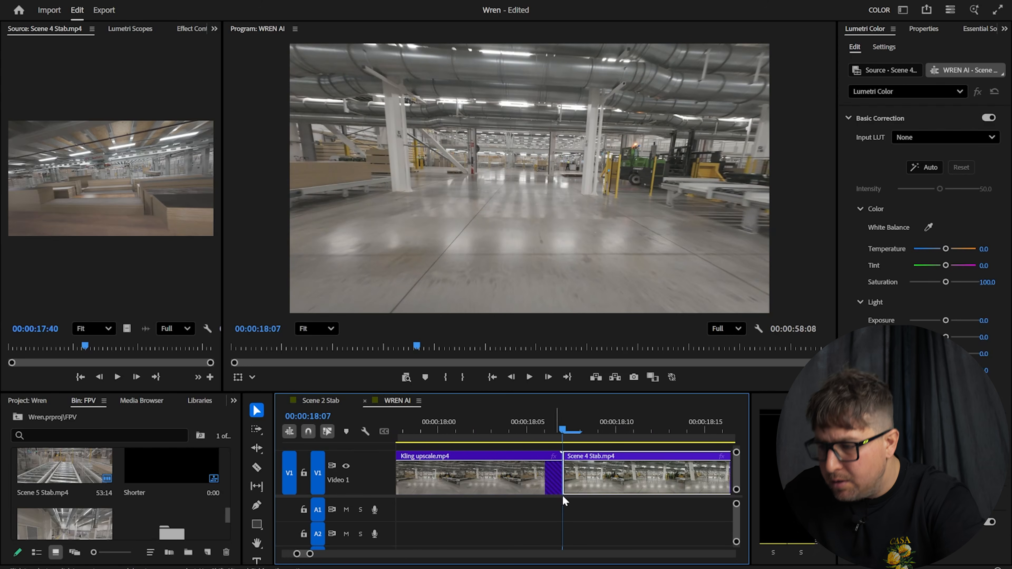
pyautogui.press('c')
pyautogui.press('v')
pyautogui.click(553, 480)
pyautogui.press('Delete')
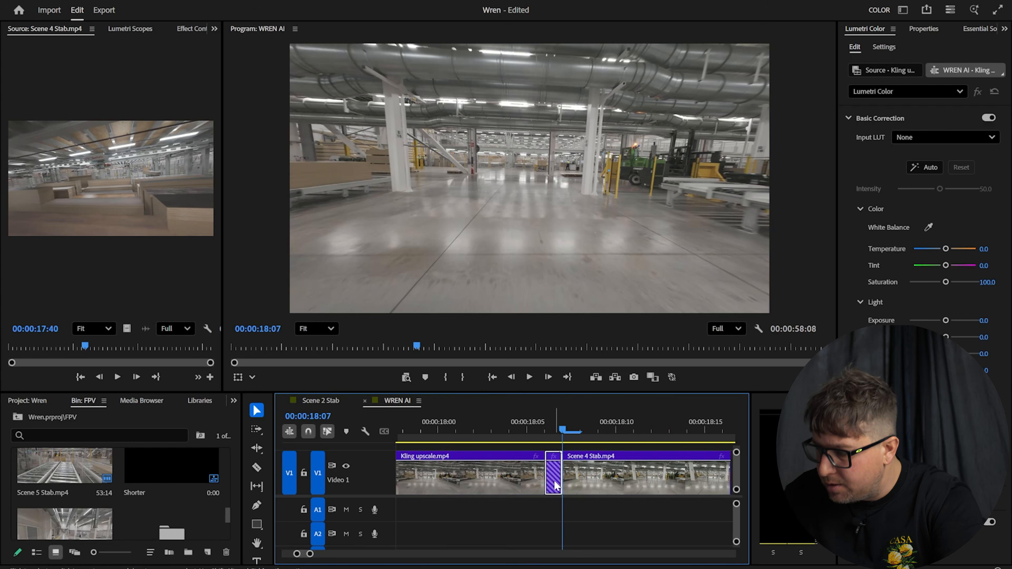
# Slide Scene 4 Stab left to close the gap, making the sequence 00:00:58:07, and review the join
pyautogui.moveTo(592, 491); pyautogui.dragTo(575, 490)
pyautogui.click(516, 423)
pyautogui.press('space')
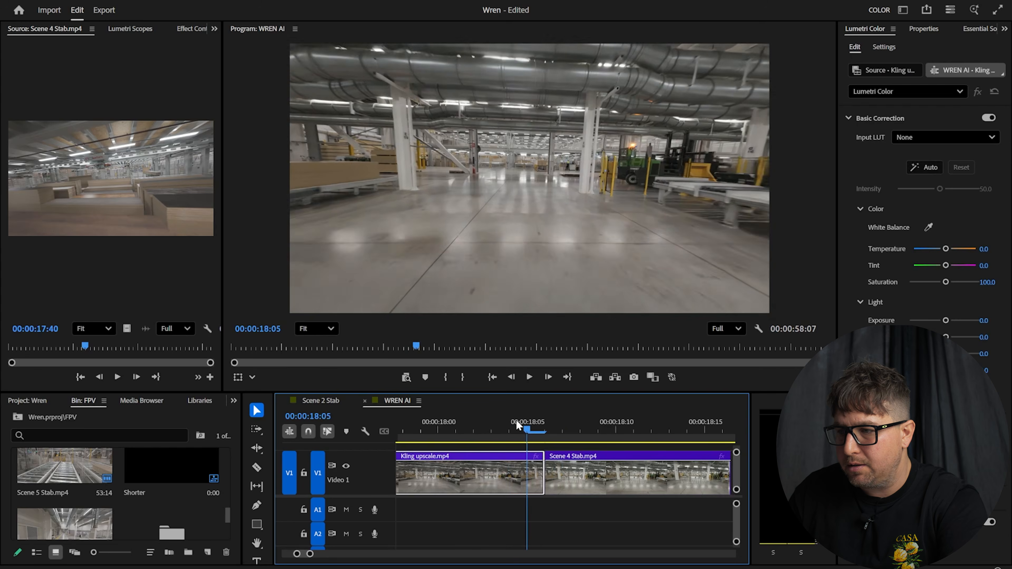
pyautogui.press('Left')
pyautogui.press('Left')
pyautogui.press('Left')
pyautogui.press('Left')
pyautogui.press('Left')
pyautogui.press('Left')
pyautogui.press('Left')
pyautogui.press('Left')
pyautogui.press('Left')
pyautogui.press('Left')
pyautogui.press('Left')
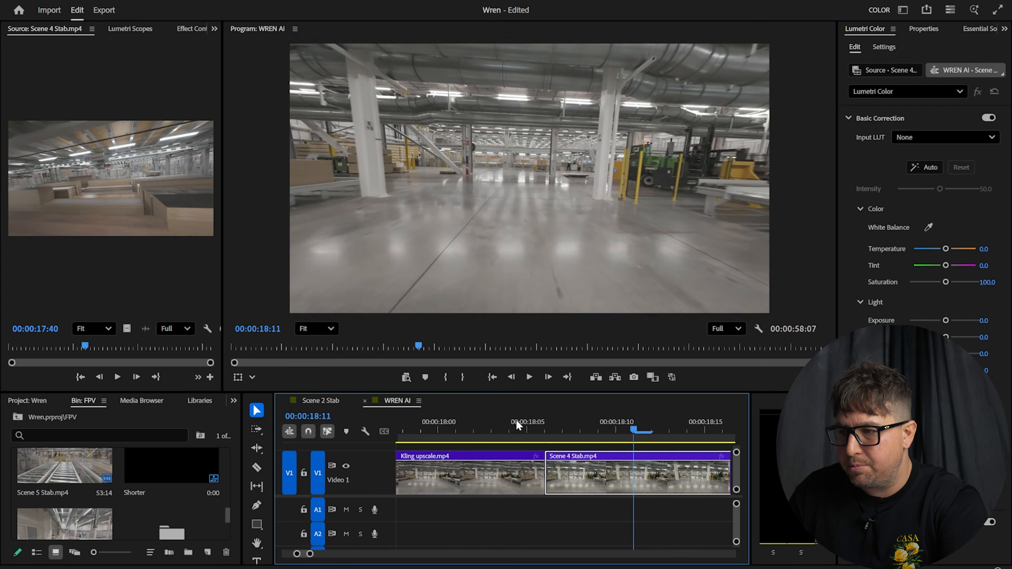
pyautogui.press('Right')
pyautogui.press('Right')
pyautogui.press('Right')
pyautogui.press('Right')
pyautogui.press('Right')
pyautogui.press('Right')
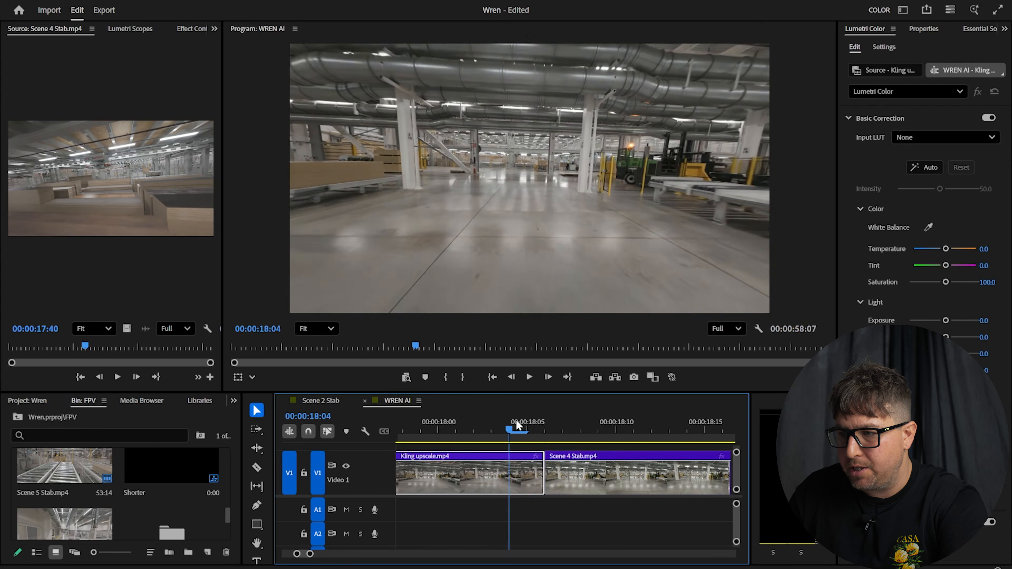
pyautogui.press('Left')
pyautogui.moveTo(310, 554); pyautogui.dragTo(438, 542)
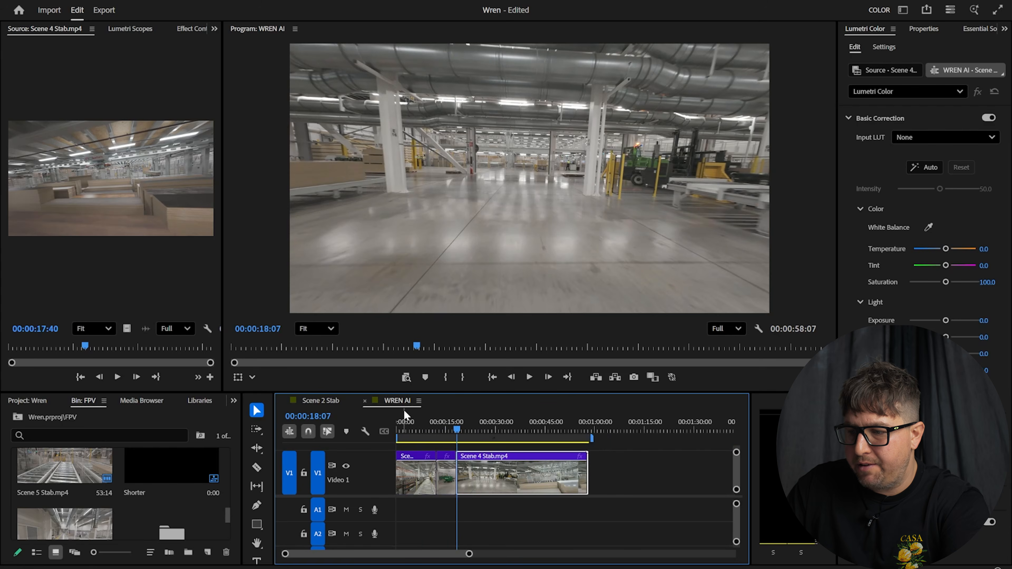
# Enlarge the monitors, play the WREN AI sequence to 00:00:20:15, and zoom in on Scene 3, Kling and Scene 4
pyautogui.click(421, 422)
pyautogui.moveTo(470, 394); pyautogui.dragTo(471, 433)
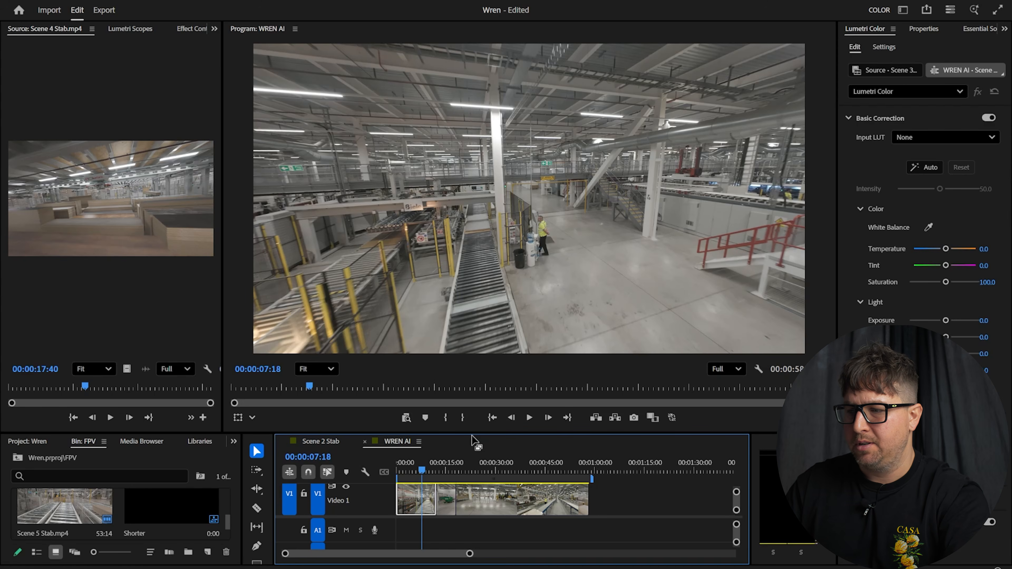
pyautogui.press('space')
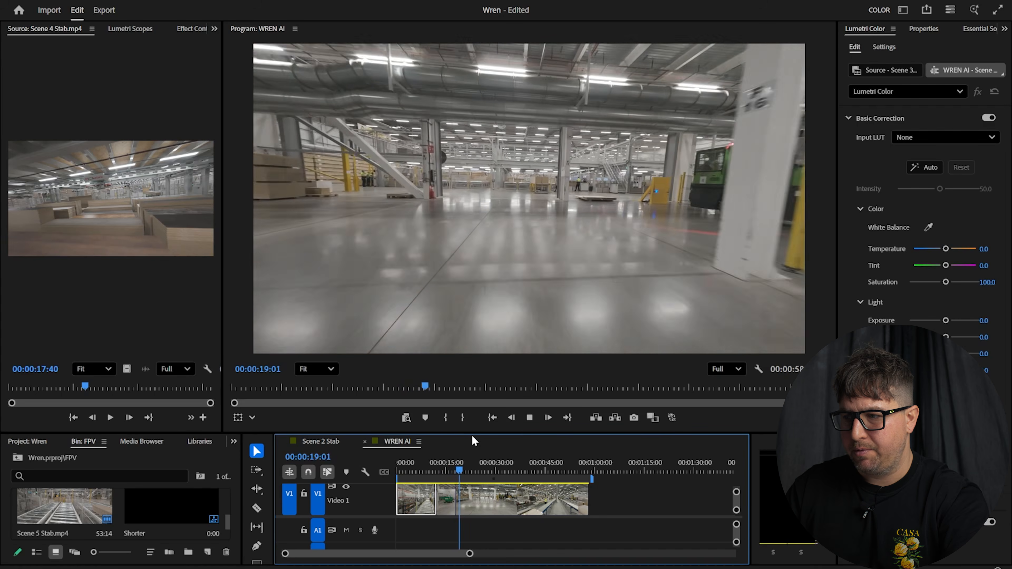
pyautogui.press('space')
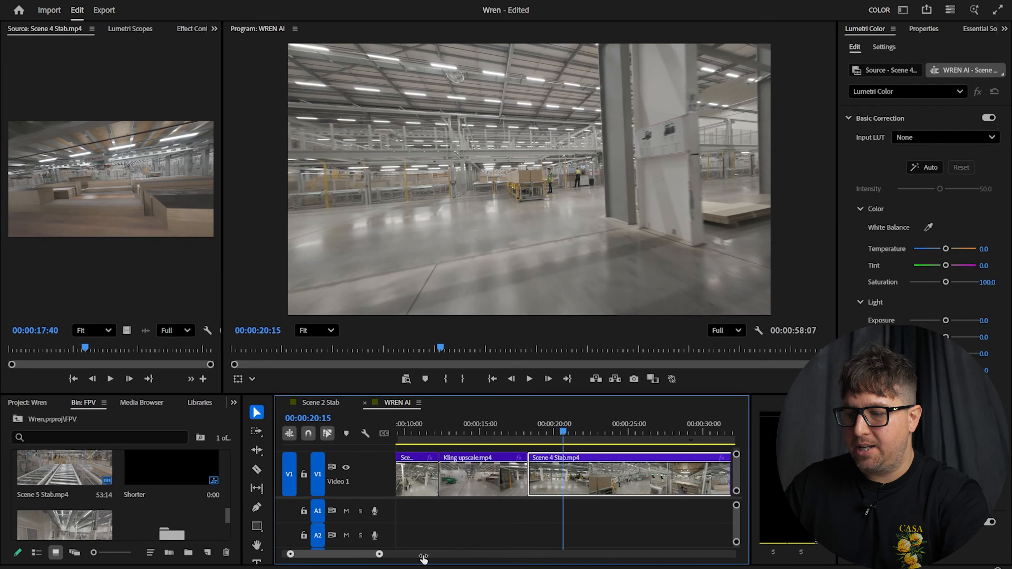
pyautogui.moveTo(422, 559); pyautogui.dragTo(432, 558)
pyautogui.click(469, 430)
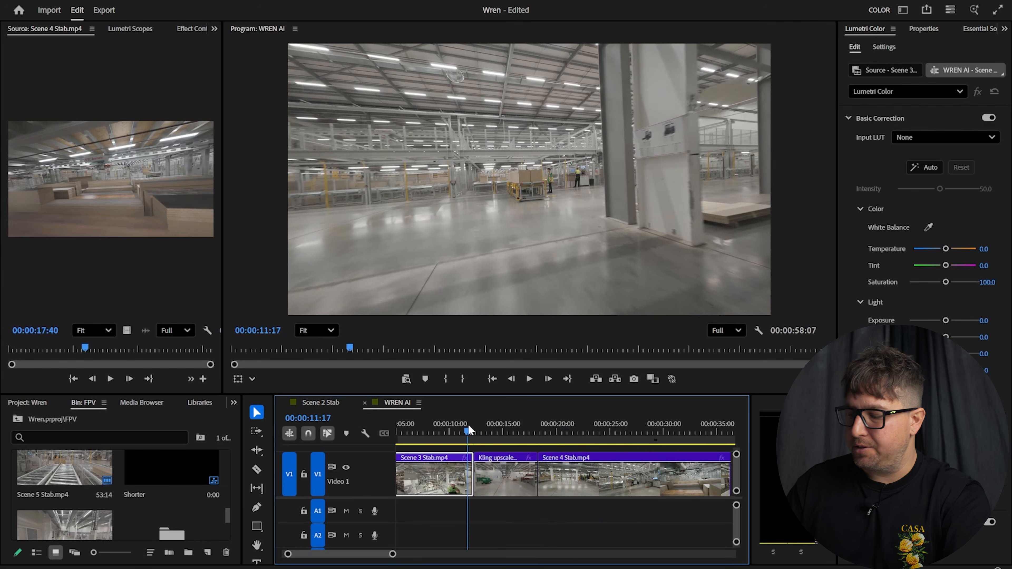
pyautogui.moveTo(469, 428); pyautogui.dragTo(472, 429)
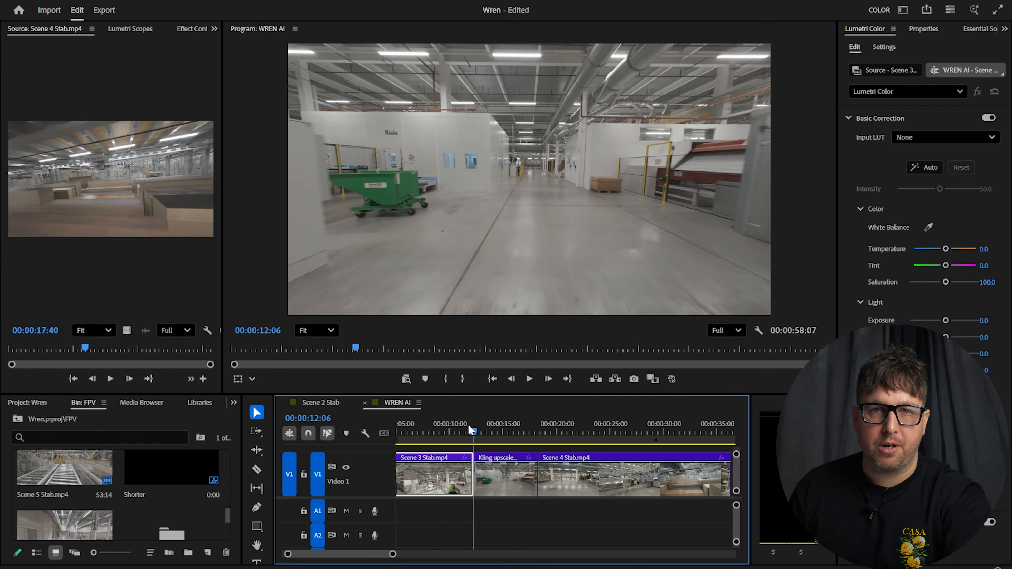
pyautogui.press('Left')
pyautogui.press('Left')
pyautogui.press('Left')
pyautogui.press('Left')
pyautogui.press('Left')
pyautogui.press('Left')
pyautogui.press('Right')
pyautogui.press('Right')
pyautogui.press('Right')
pyautogui.press('Right')
pyautogui.press('Right')
pyautogui.press('Right')
pyautogui.press('Right')
pyautogui.press('Right')
pyautogui.press('Left')
pyautogui.press('Left')
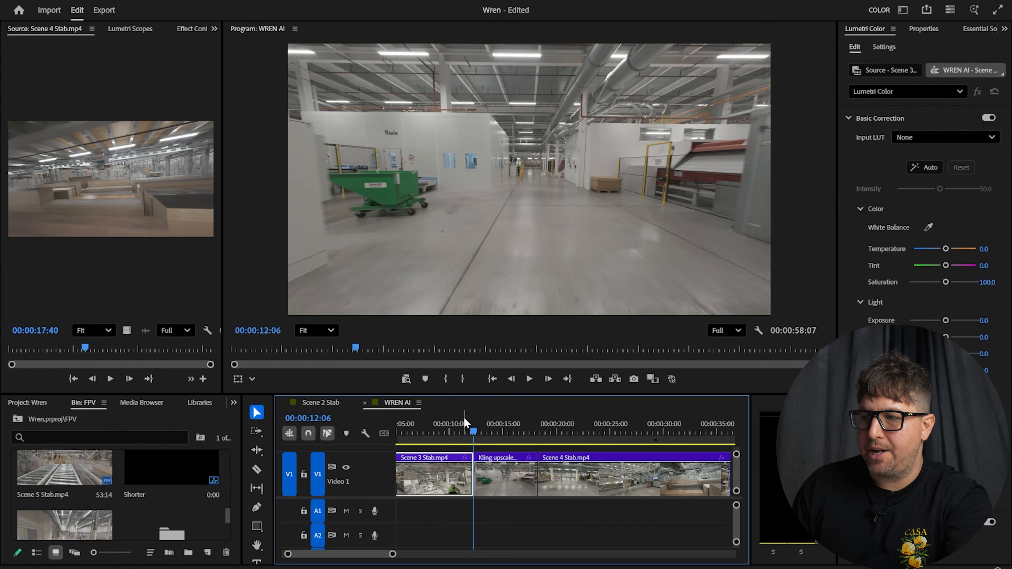
pyautogui.press('Right')
pyautogui.press('Left')
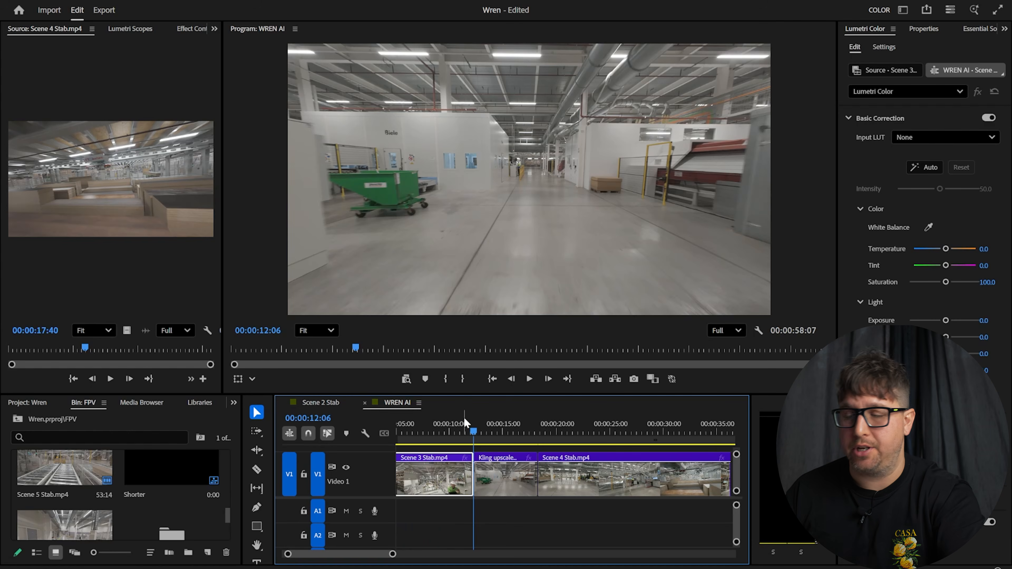
pyautogui.press('Right')
pyautogui.press('Left')
pyautogui.press('Right')
pyautogui.press('Left')
pyautogui.press('Right')
pyautogui.press('Left')
pyautogui.press('Right')
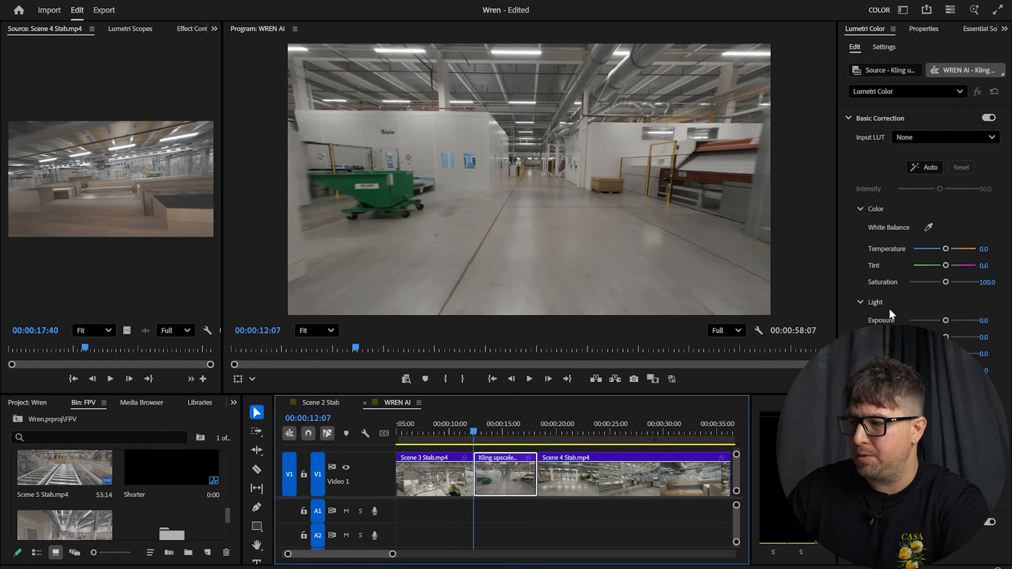
# Lower the Kling clip's Lumetri Contrast to -41.5 and compare frames across the cut with Scene 3
pyautogui.moveTo(946, 337); pyautogui.dragTo(943, 337)
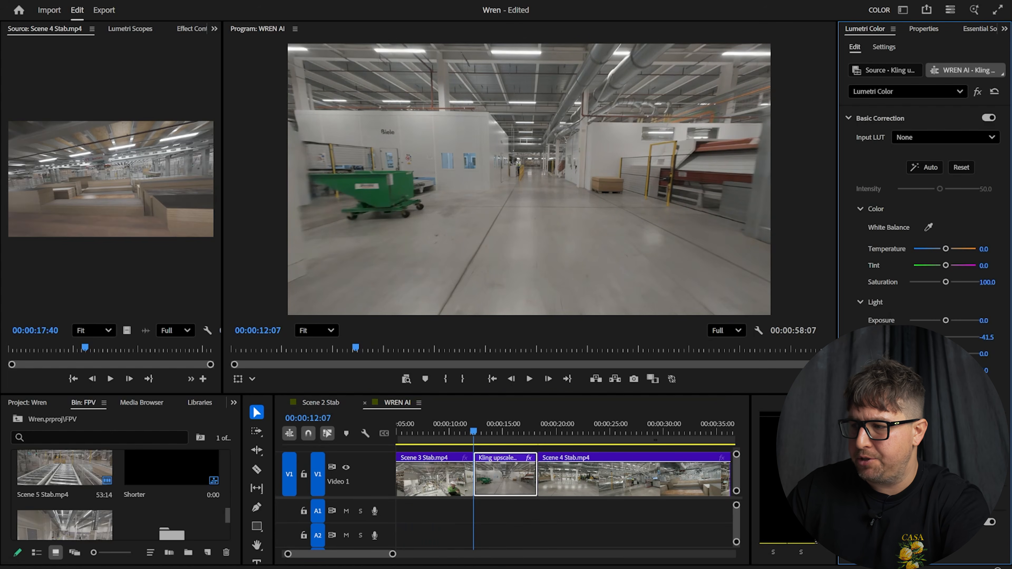
pyautogui.press('Left')
pyautogui.press('Right')
pyautogui.press('Left')
pyautogui.press('Right')
pyautogui.press('Left')
pyautogui.press('Right')
pyautogui.press('Left')
pyautogui.press('Left')
pyautogui.press('Left')
pyautogui.press('Right')
pyautogui.press('Left')
pyautogui.press('Right')
pyautogui.press('Right')
pyautogui.press('Right')
pyautogui.press('Left')
pyautogui.press('Left')
pyautogui.press('Left')
pyautogui.press('Right')
pyautogui.press('Right')
pyautogui.press('Left')
pyautogui.press('Right')
pyautogui.press('Left')
pyautogui.press('Right')
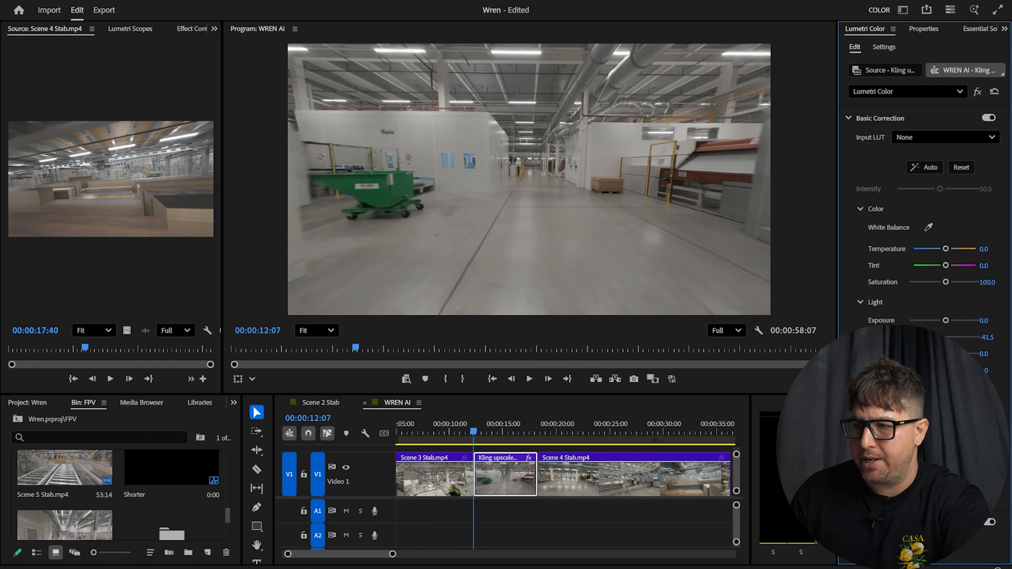
pyautogui.press('Left')
pyautogui.press('Right')
pyautogui.press('Left')
pyautogui.press('Right')
pyautogui.press('Left')
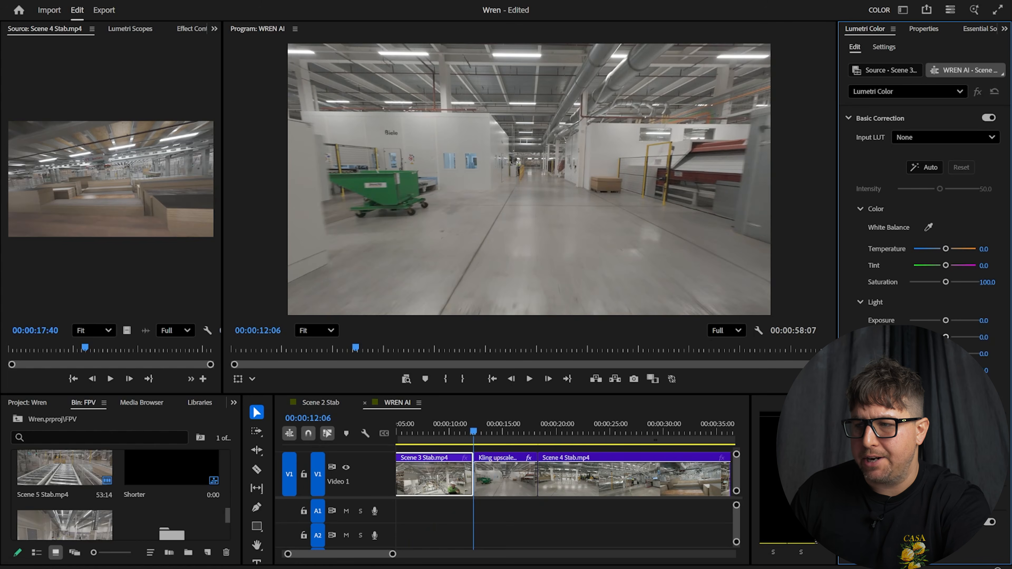
pyautogui.press('Right')
pyautogui.press('Left')
pyautogui.press('Right')
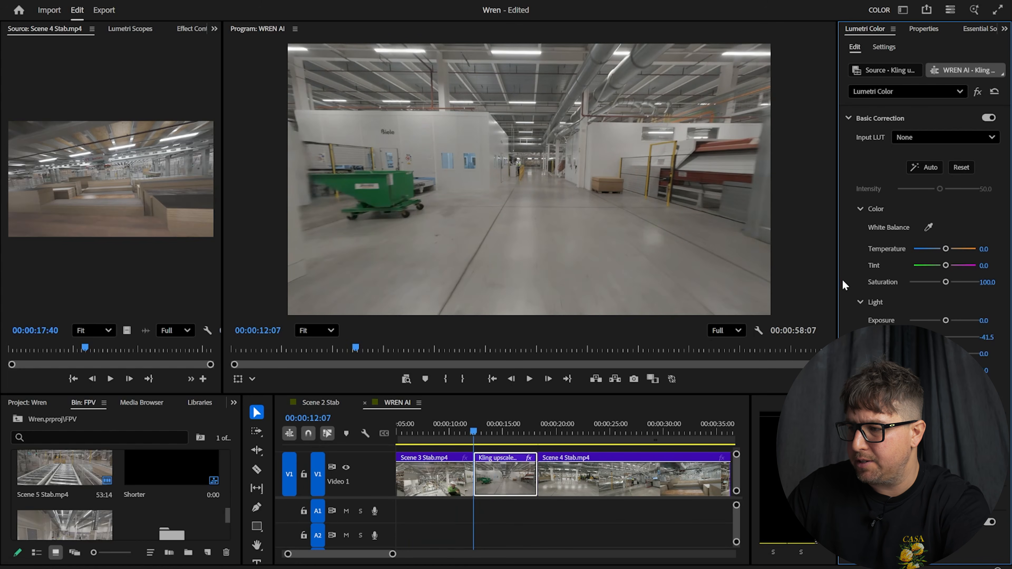
# Raise the Kling clip's Exposure to 0.2 and replay the cut against Scene 3
pyautogui.moveTo(835, 283); pyautogui.dragTo(799, 288)
pyautogui.moveTo(928, 320); pyautogui.dragTo(926, 323)
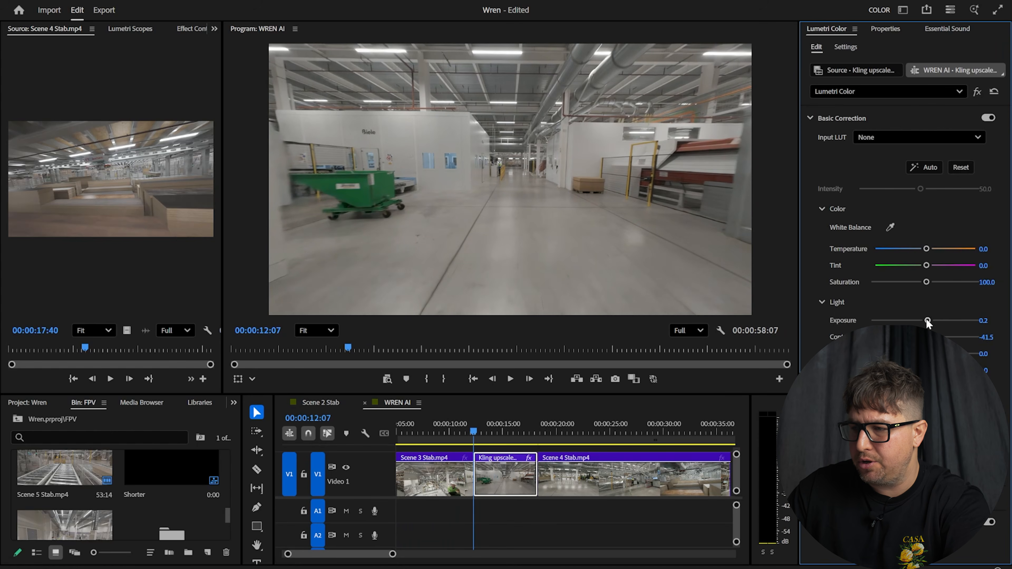
pyautogui.press('Left')
pyautogui.press('Right')
pyautogui.press('Right')
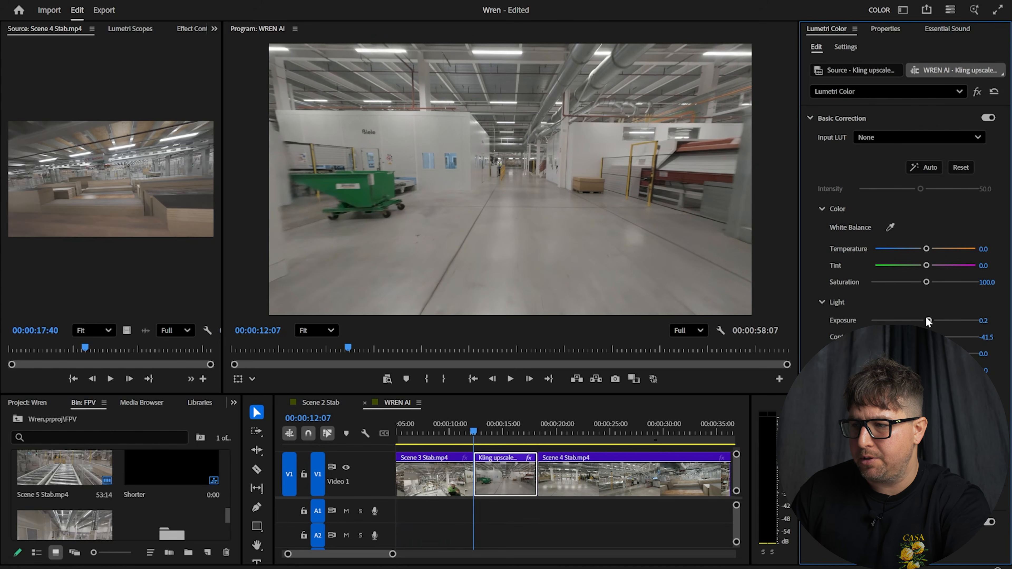
pyautogui.press('Left')
pyautogui.press('Left')
pyautogui.press('Left')
pyautogui.press('Right')
pyautogui.press('Right')
pyautogui.press('Right')
pyautogui.press('Right')
pyautogui.press('Right')
pyautogui.press('Right')
pyautogui.press('Right')
pyautogui.press('Right')
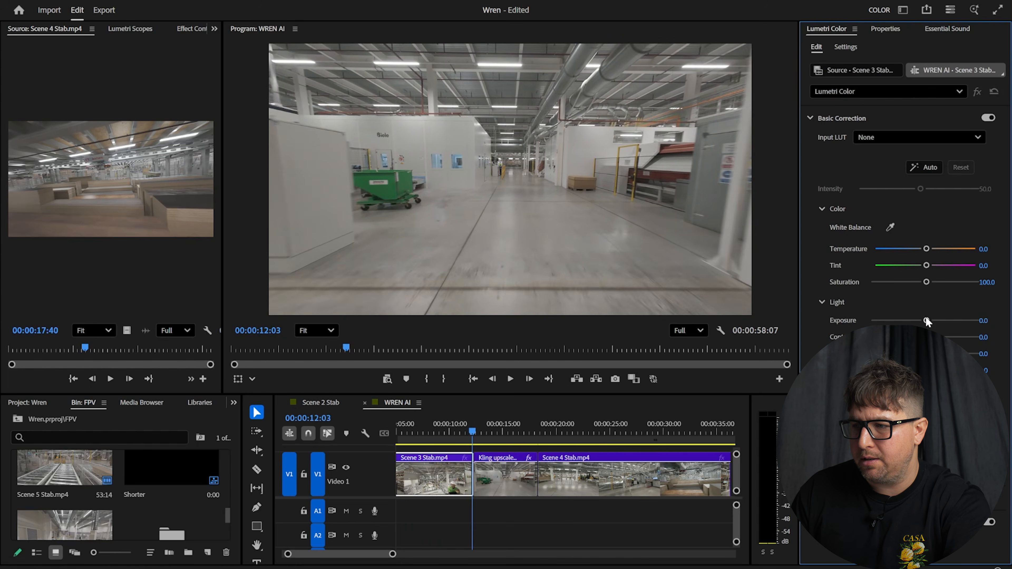
pyautogui.press('Left')
pyautogui.press('Left')
pyautogui.press('Left')
pyautogui.press('Left')
pyautogui.press('Left')
pyautogui.press('Left')
pyautogui.press('Left')
pyautogui.press('Left')
pyautogui.press('Left')
pyautogui.press('Left')
pyautogui.press('Left')
pyautogui.press('Left')
pyautogui.press('Left')
pyautogui.press('Left')
pyautogui.press('Left')
pyautogui.press('Left')
pyautogui.press('Left')
pyautogui.press('Left')
pyautogui.press('Left')
pyautogui.press('Left')
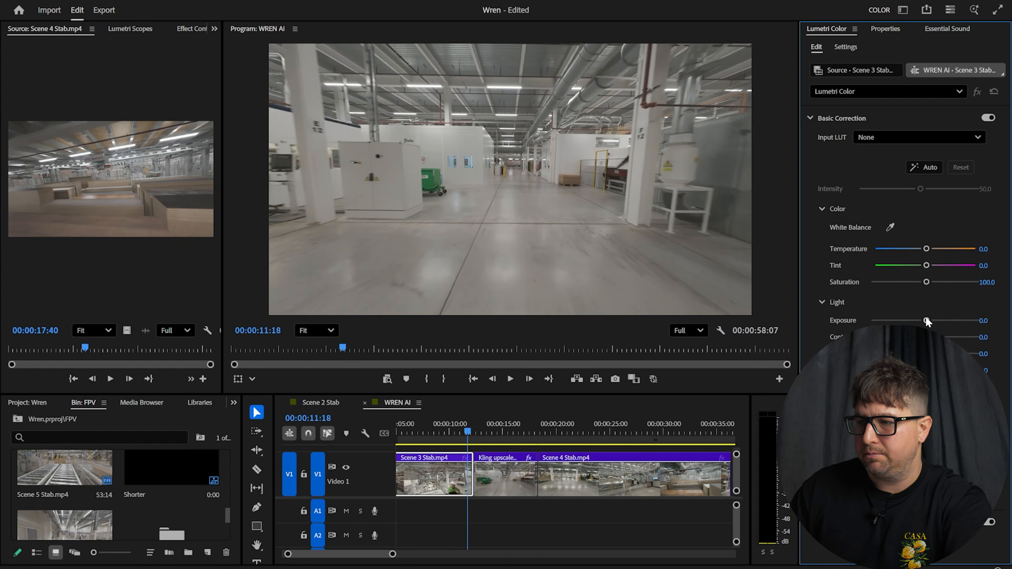
pyautogui.press('space')
pyautogui.press('space')
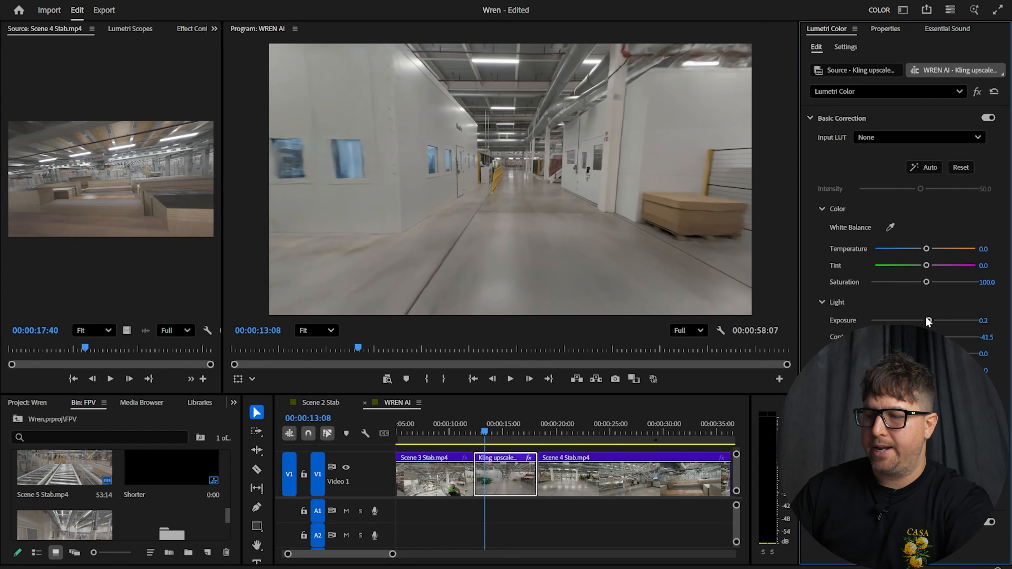
pyautogui.click(469, 426)
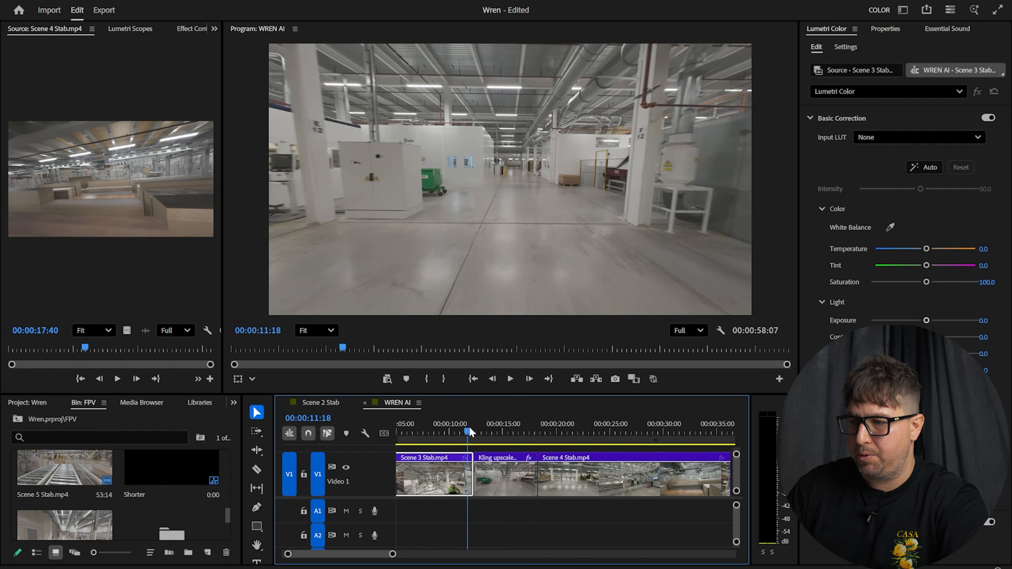
pyautogui.press('space')
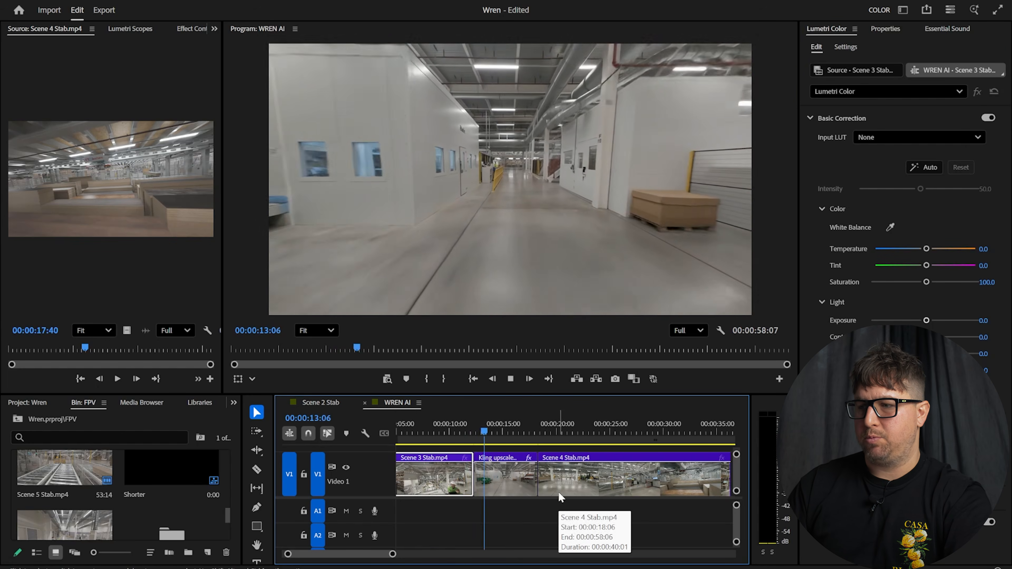
pyautogui.press('space')
pyautogui.click(466, 429)
pyautogui.press('space')
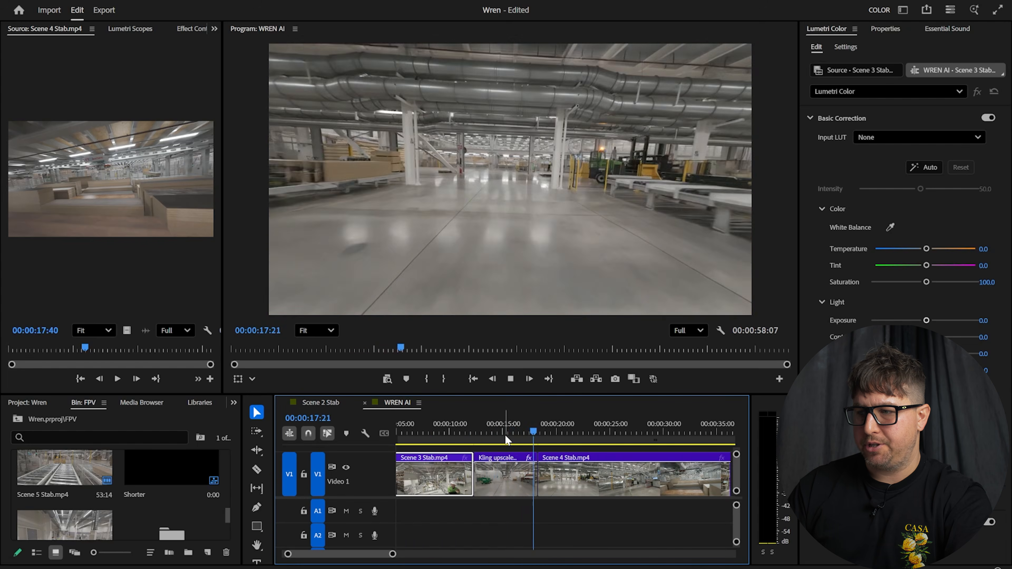
pyautogui.press('space')
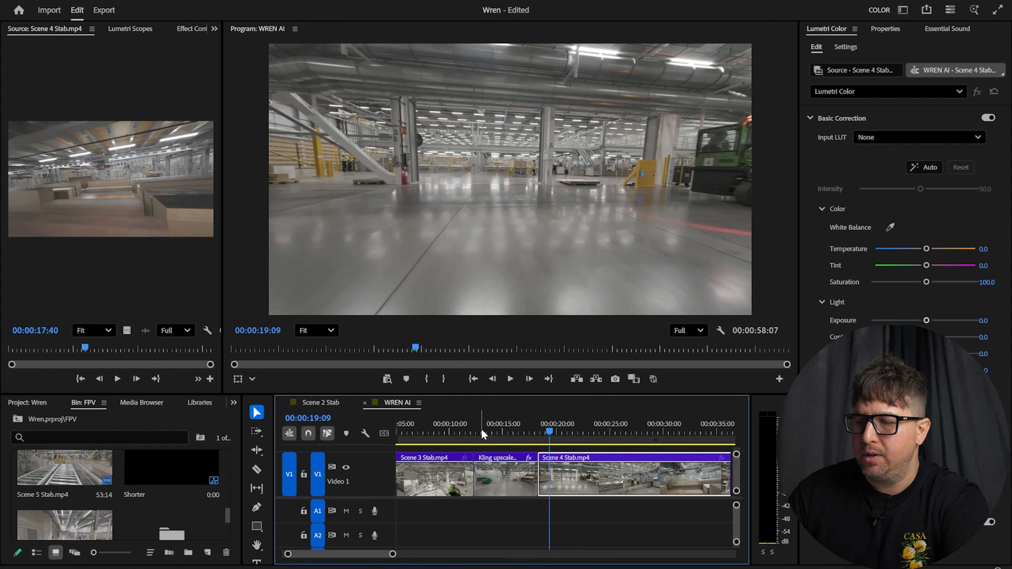
pyautogui.click(469, 430)
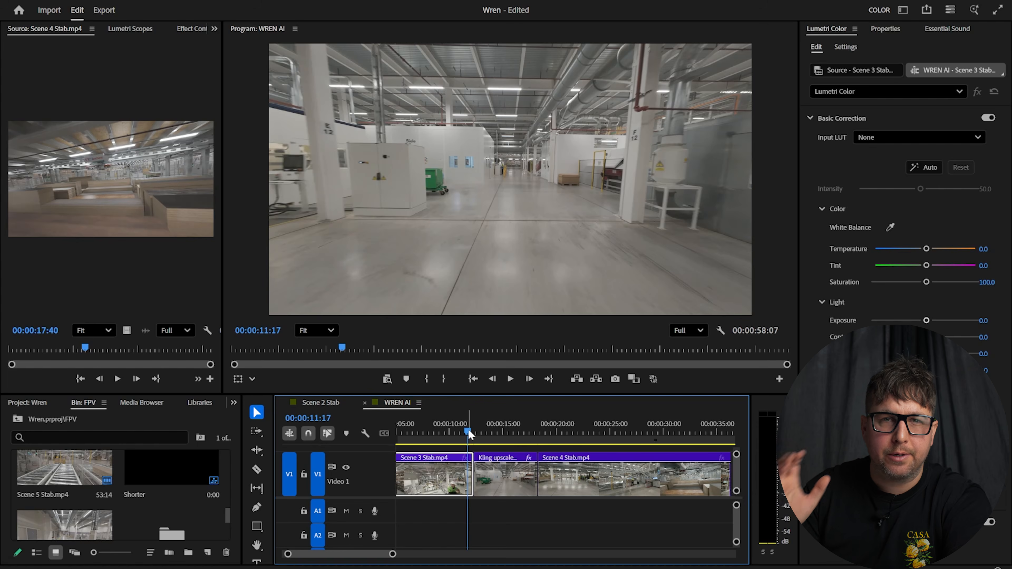
pyautogui.press('space')
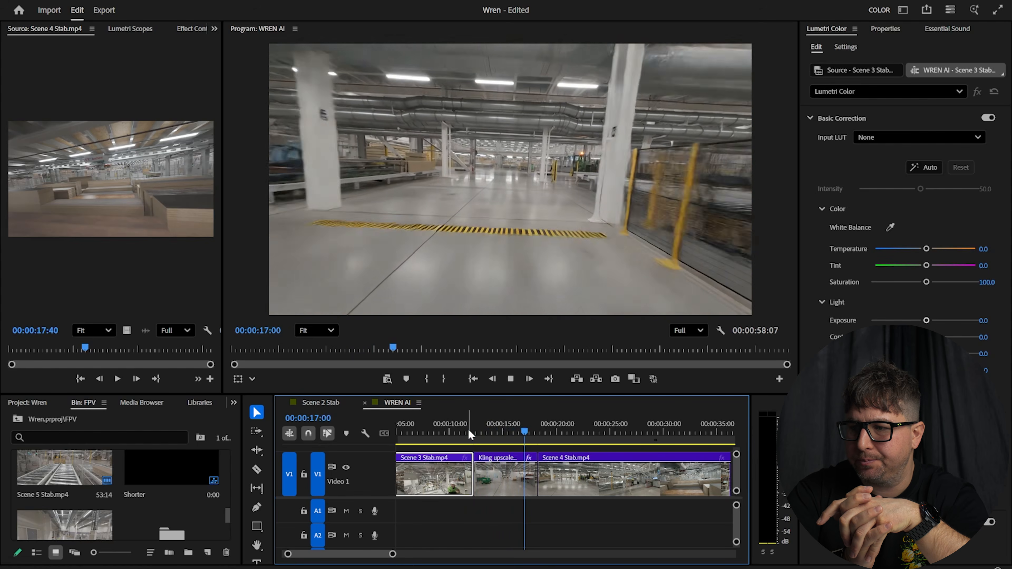
pyautogui.press('space')
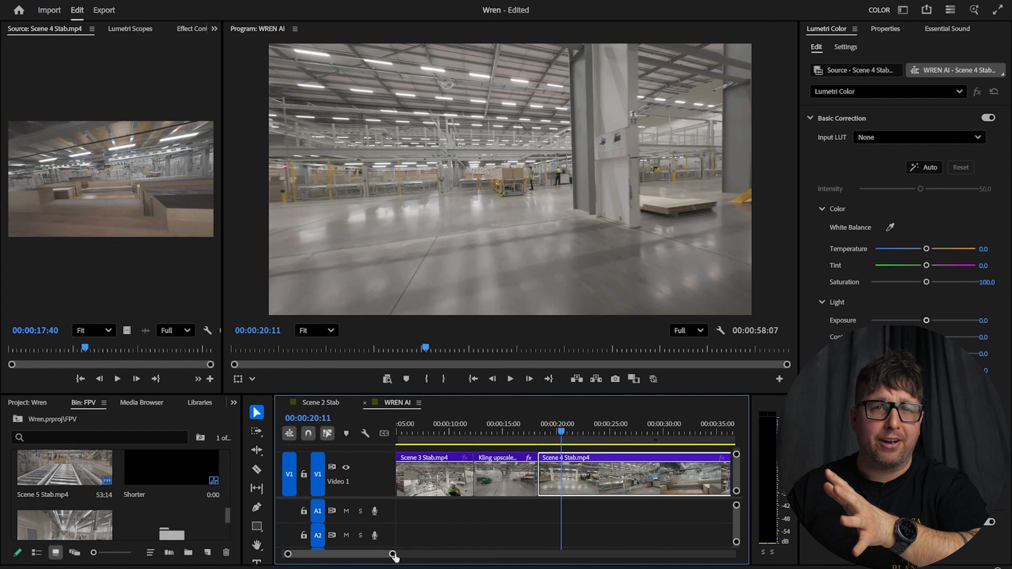
# Set the in point at 00:00:06:00 and locate 00:00:22:22 as the range end
pyautogui.moveTo(486, 428); pyautogui.dragTo(478, 430)
pyautogui.moveTo(495, 395); pyautogui.dragTo(497, 481)
pyautogui.moveTo(479, 520); pyautogui.dragTo(504, 510)
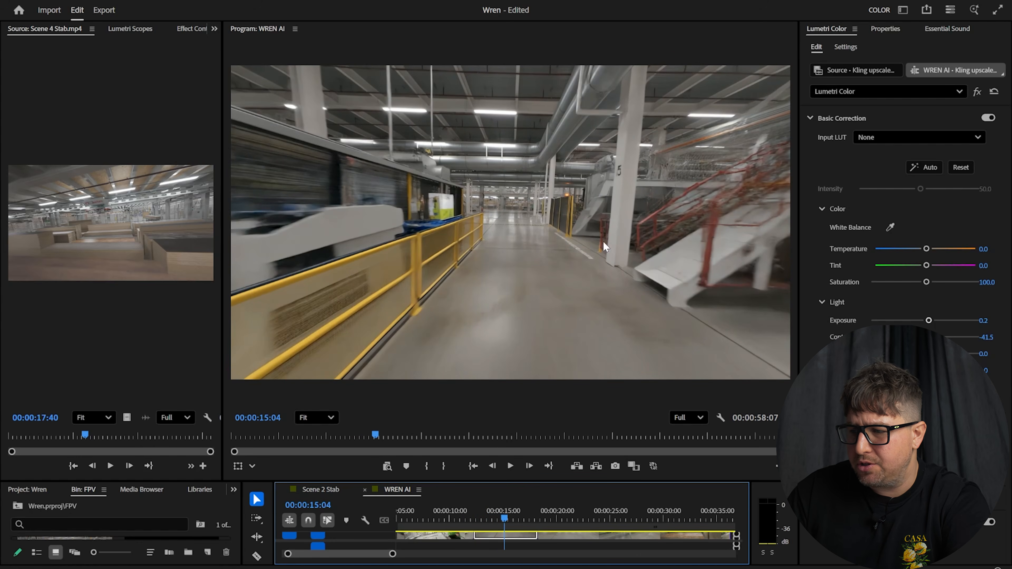
pyautogui.moveTo(500, 508); pyautogui.dragTo(514, 511)
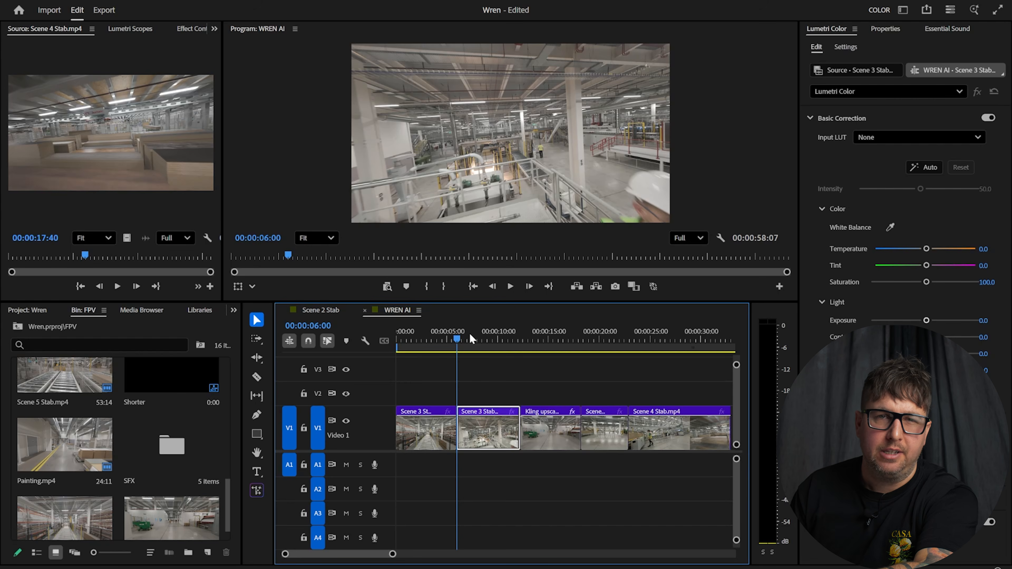
pyautogui.press('i')
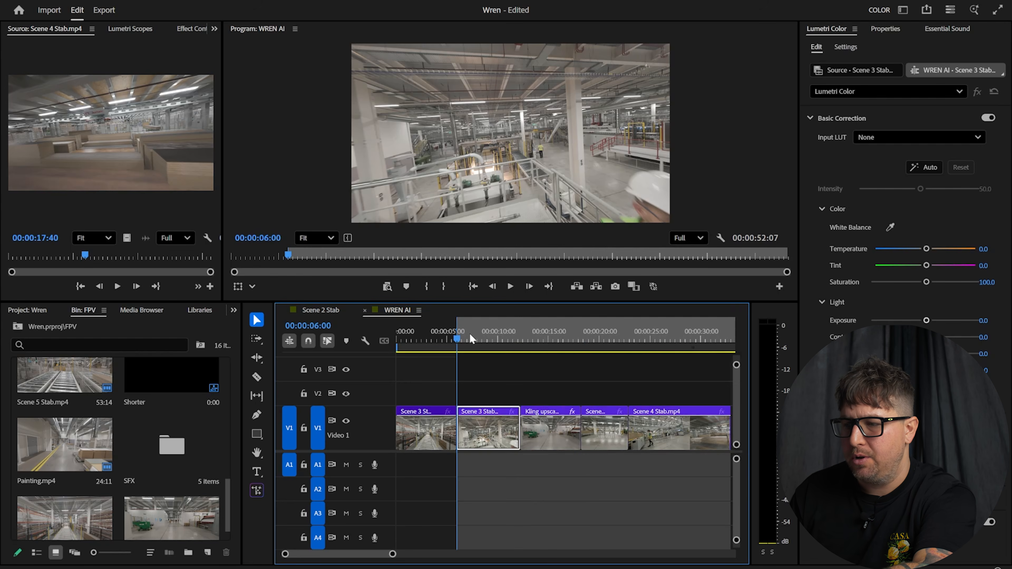
pyautogui.press('Down')
pyautogui.press('Down')
pyautogui.press('Down')
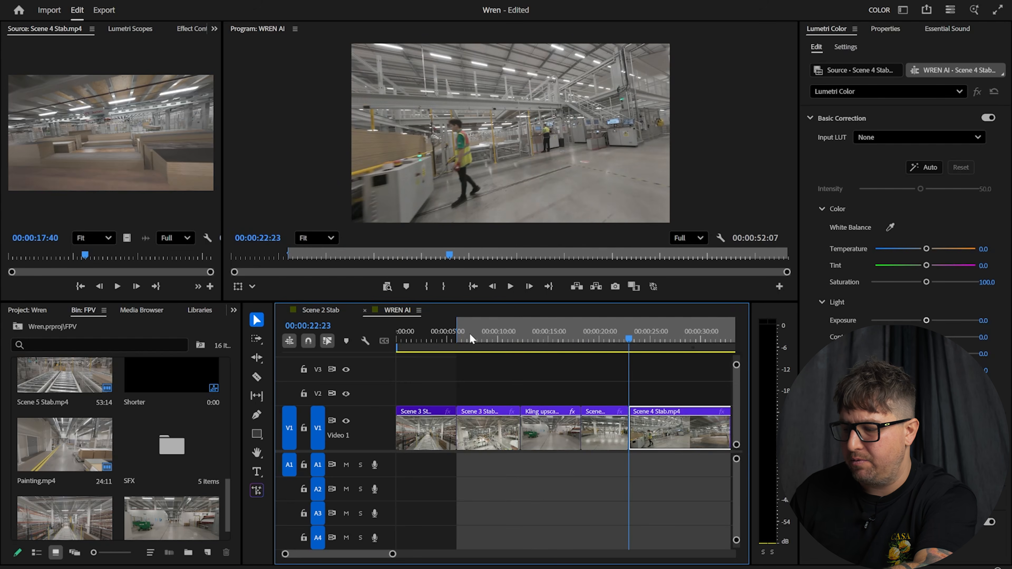
pyautogui.press('Left')
# Mark out at 00:00:22:22 and export the in-out range as UHD H.264 WREN AI.mp4 at maximum quality
pyautogui.press('d')
pyautogui.press('o')
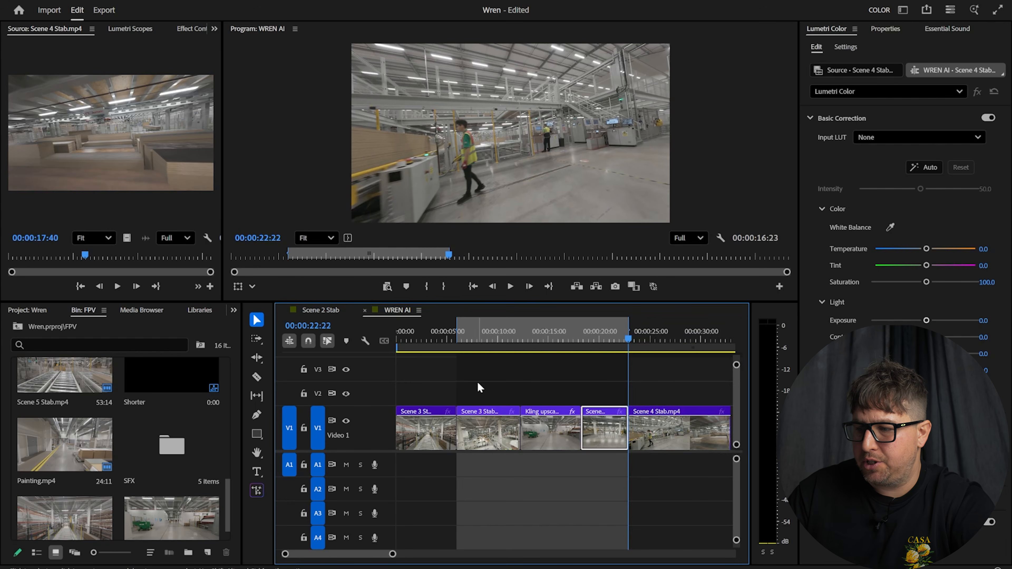
pyautogui.click(113, 11)
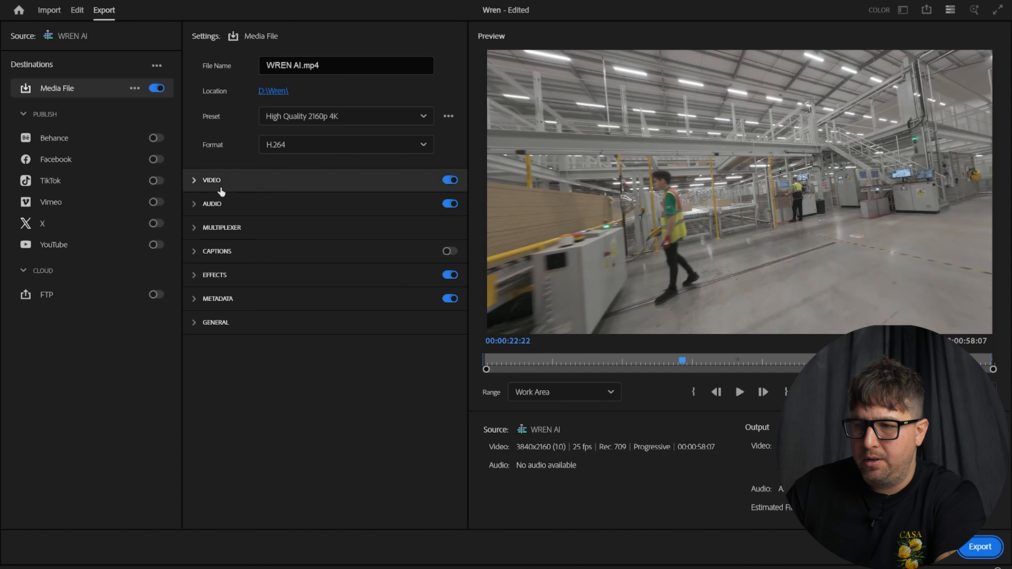
pyautogui.click(196, 182)
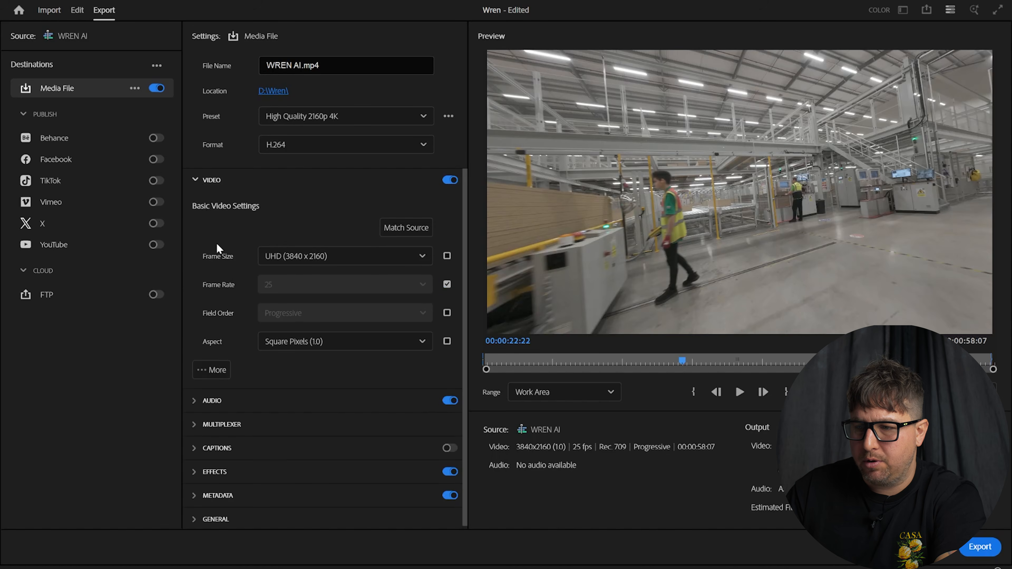
pyautogui.click(208, 370)
pyautogui.click(206, 396)
pyautogui.click(204, 419)
pyautogui.click(589, 392)
pyautogui.click(592, 433)
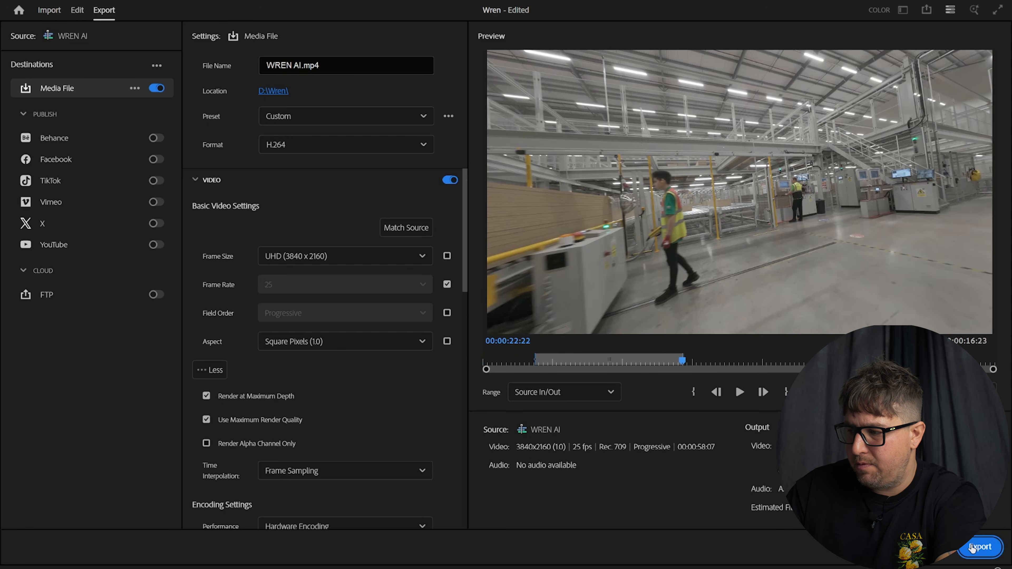
pyautogui.click(981, 549)
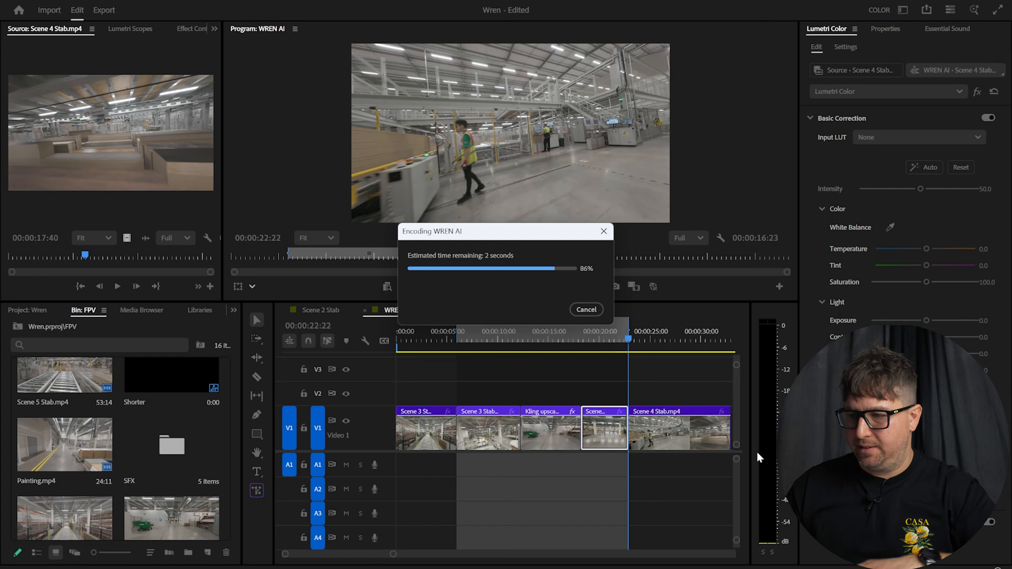
# Place WREN AI.mp4 on Video 2, unlink it, and delete its A2 audio
pyautogui.moveTo(485, 396); pyautogui.dragTo(487, 397)
pyautogui.rightClick(517, 401)
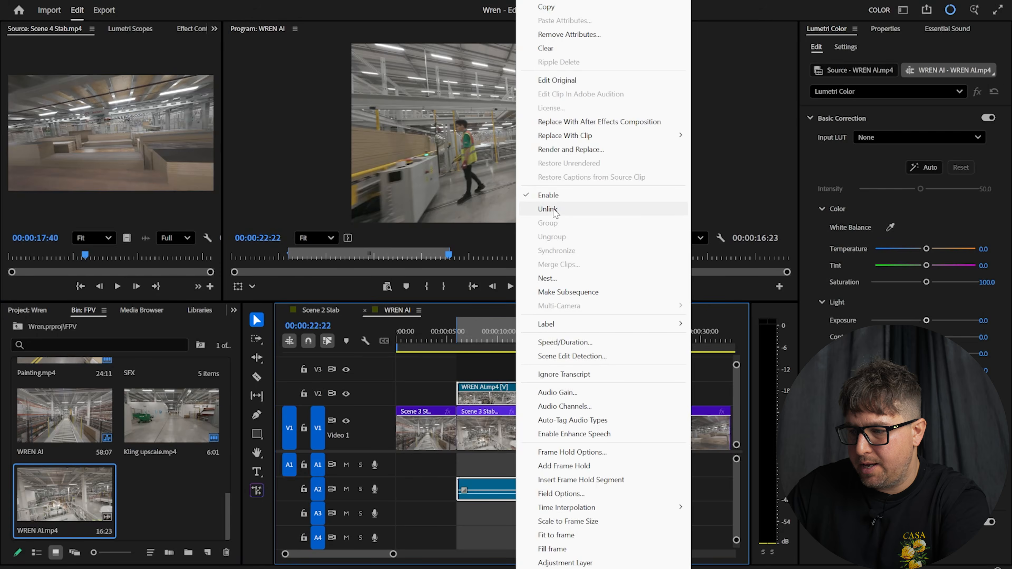
pyautogui.click(553, 210)
pyautogui.click(537, 498)
pyautogui.press('Delete')
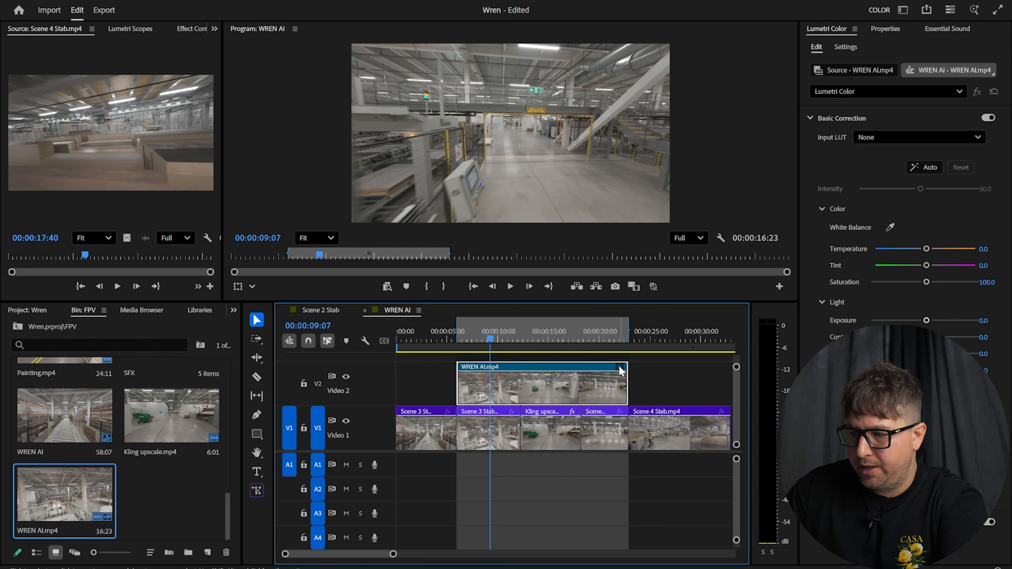
# Show the clip's Time Remapping speed and add a speed keyframe at 00:00:06:08
pyautogui.rightClick(621, 369)
pyautogui.moveTo(664, 408)
pyautogui.click(748, 407)
pyautogui.moveTo(476, 337); pyautogui.dragTo(460, 337)
pyautogui.keyDown('ctrl'); pyautogui.click(462, 389); pyautogui.keyUp('ctrl')
# Add a speed keyframe at 22:03, raise the section between keyframes to 300%, and smooth both changes into ramps
pyautogui.moveTo(462, 336); pyautogui.dragTo(622, 342)
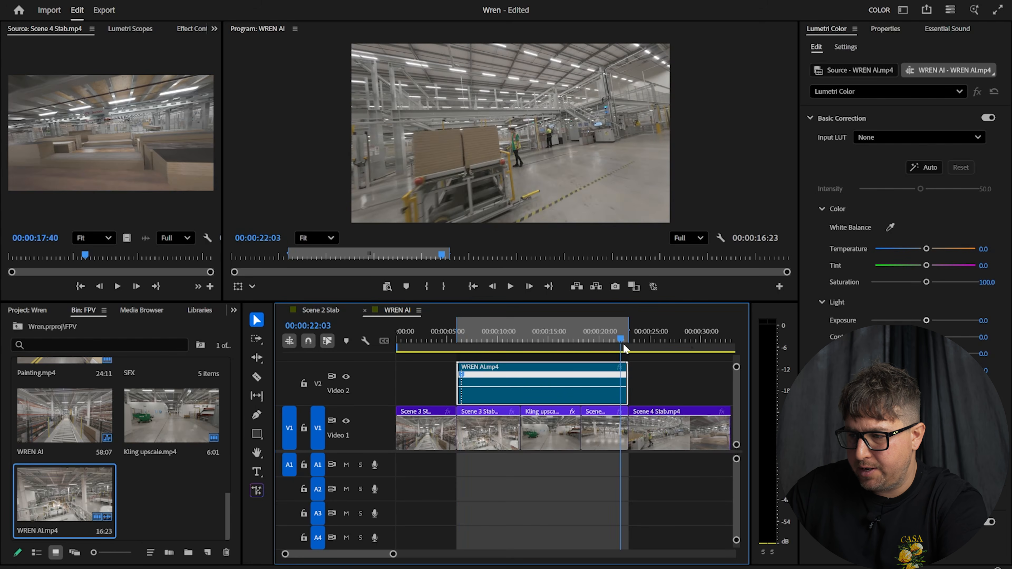
pyautogui.keyDown('ctrl'); pyautogui.click(620, 389); pyautogui.keyUp('ctrl')
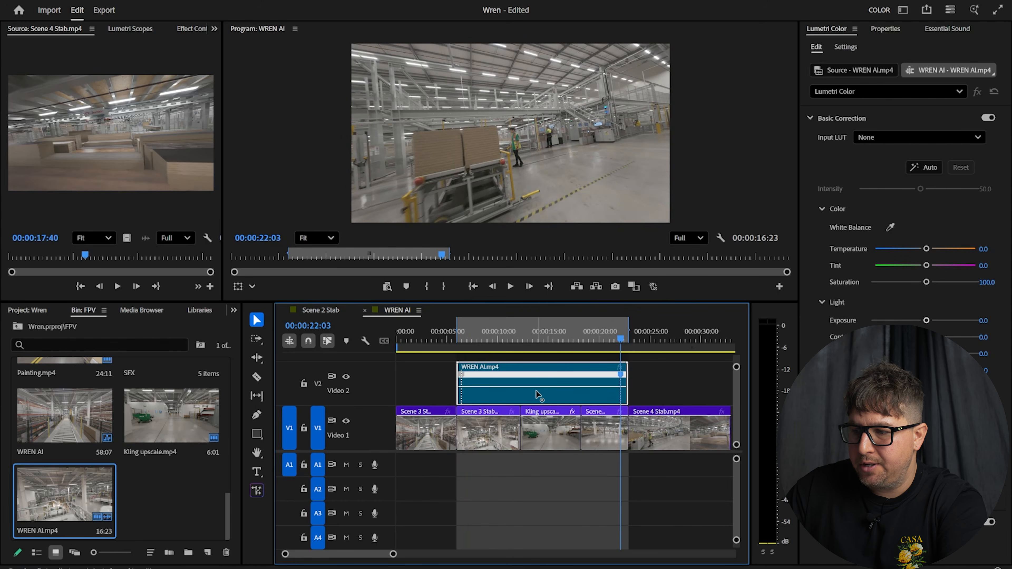
pyautogui.moveTo(538, 386); pyautogui.dragTo(542, 374)
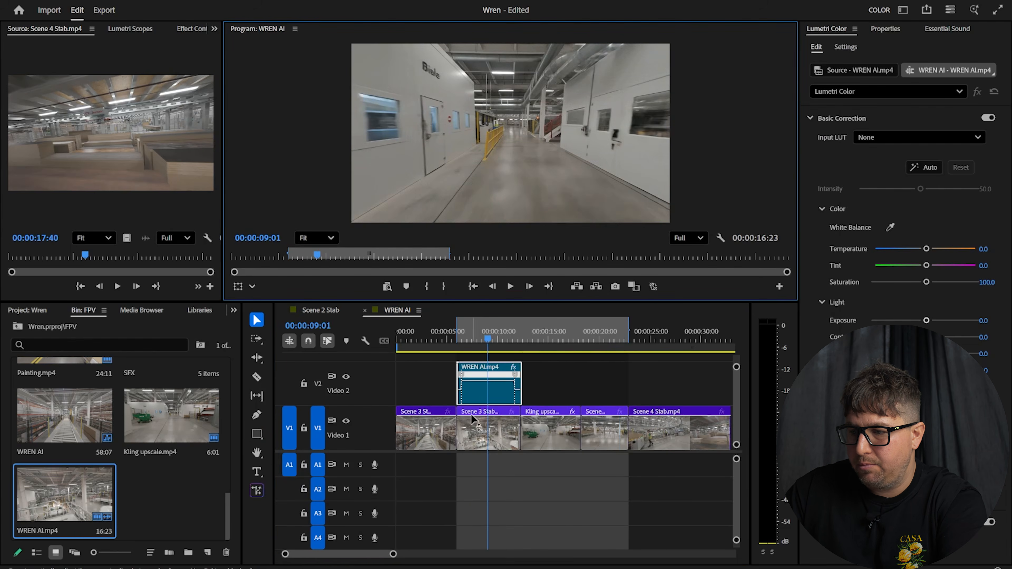
pyautogui.scroll(5, 485, 408)
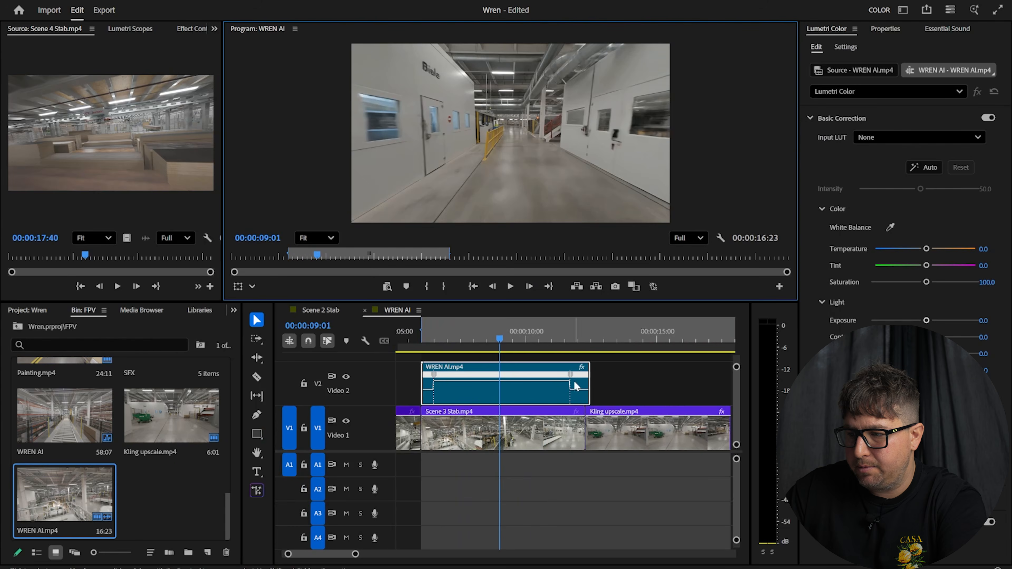
pyautogui.moveTo(569, 375); pyautogui.dragTo(510, 375)
pyautogui.moveTo(436, 384); pyautogui.dragTo(473, 384)
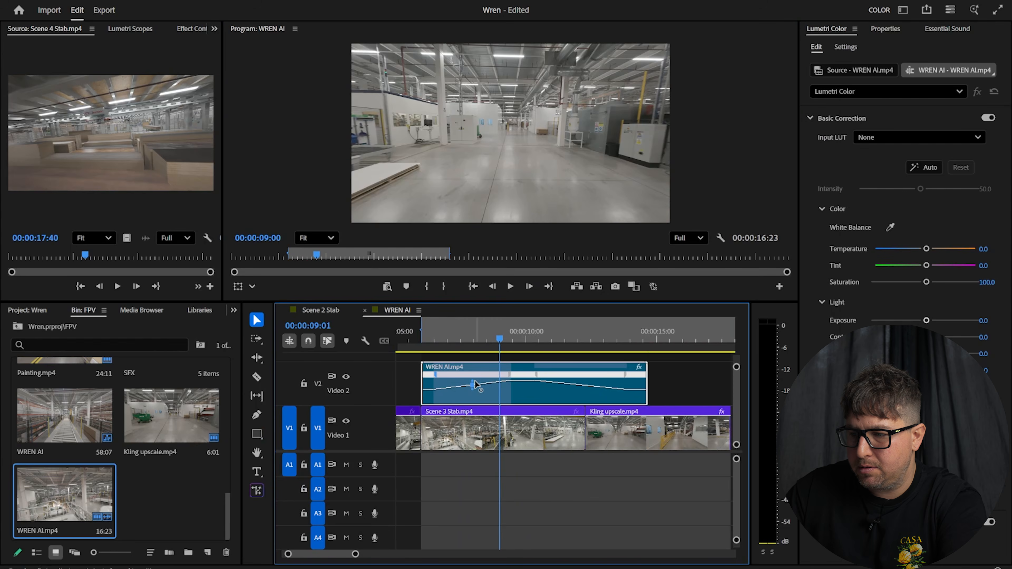
pyautogui.click(540, 378)
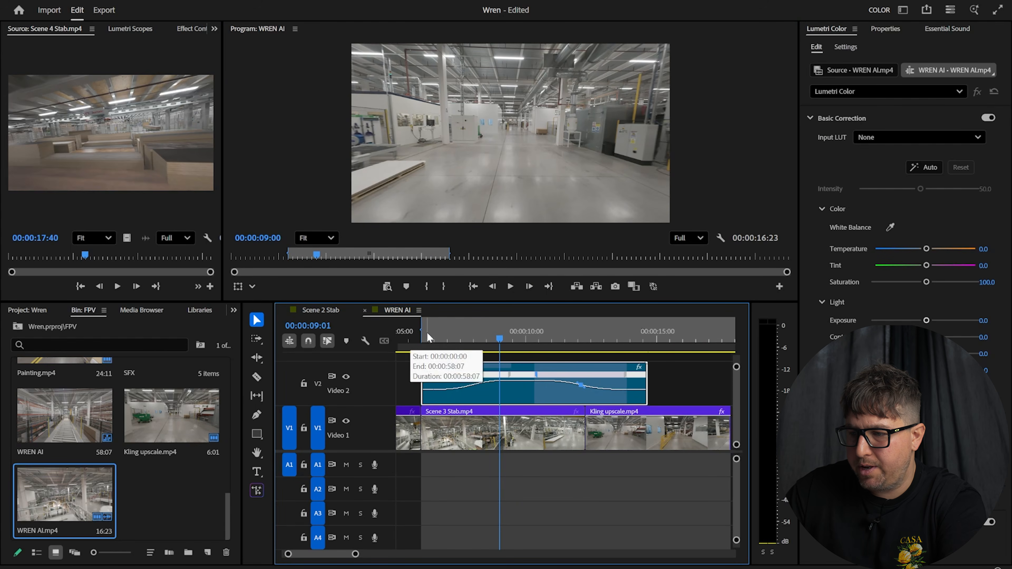
# Play back the speed ramp from about 00:00:05:19
pyautogui.click(415, 335)
pyautogui.press('space')
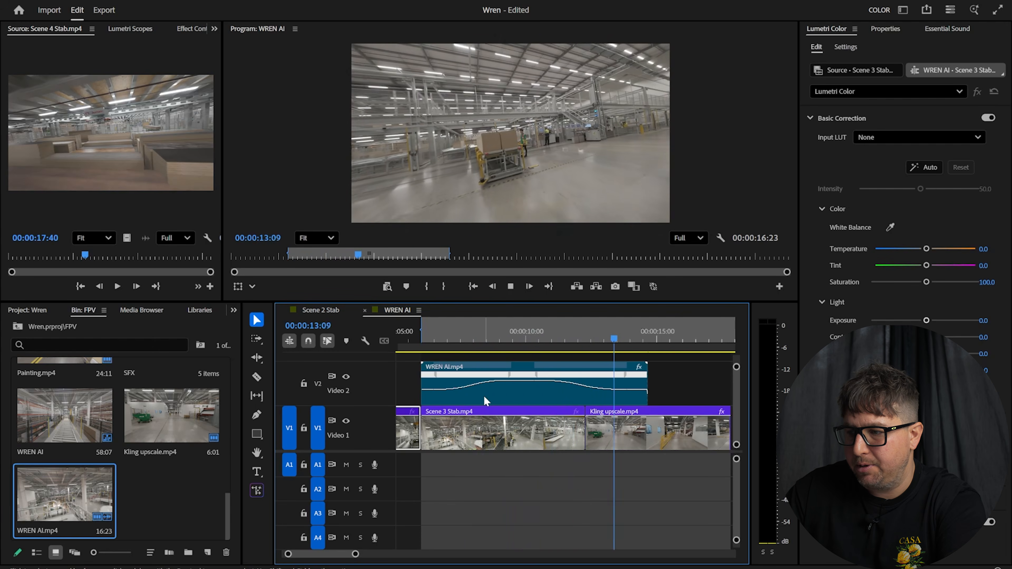
pyautogui.press('space')
pyautogui.press('-')
# Move Scene 4 Stab onto Video 2 right after the ramp, then select the last three Video 1 clips
pyautogui.moveTo(695, 437); pyautogui.dragTo(597, 376)
pyautogui.moveTo(385, 554); pyautogui.dragTo(411, 554)
pyautogui.moveTo(624, 455); pyautogui.dragTo(477, 427)
# Label the three selected Video 1 clips Yellow, then jump to 00:00:09:07
pyautogui.rightClick(477, 432)
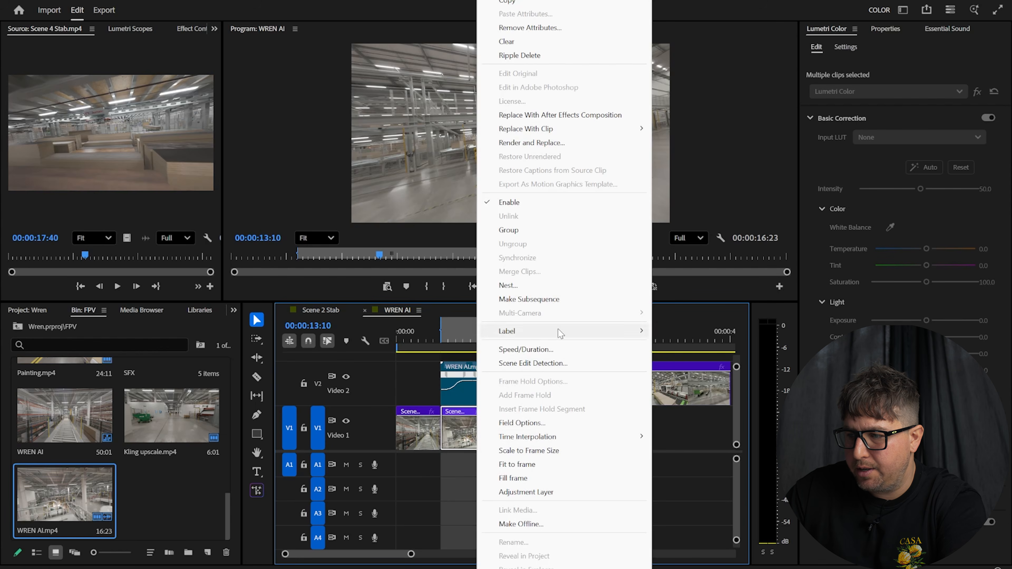
pyautogui.moveTo(526, 332)
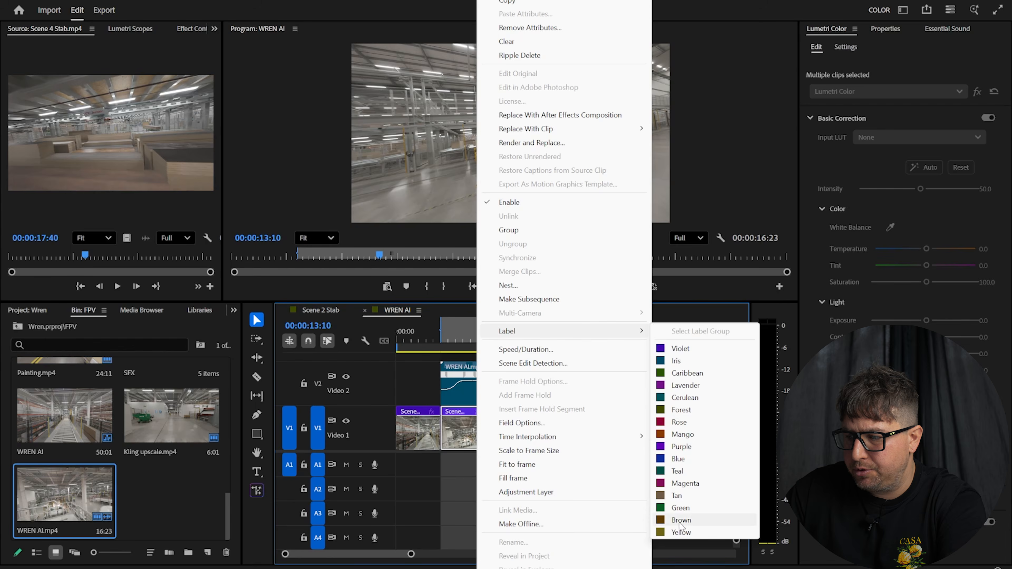
pyautogui.click(682, 533)
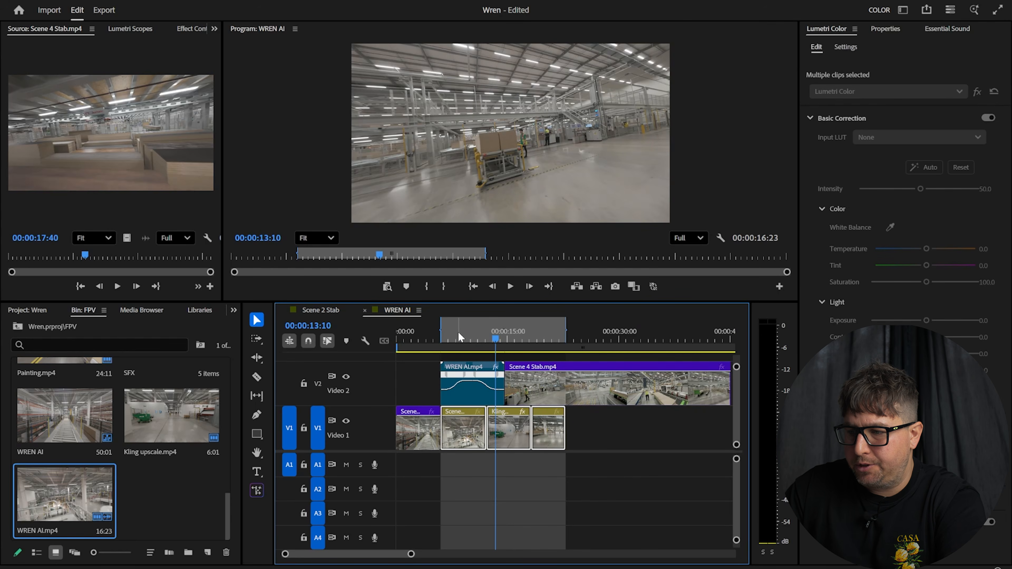
pyautogui.click(465, 330)
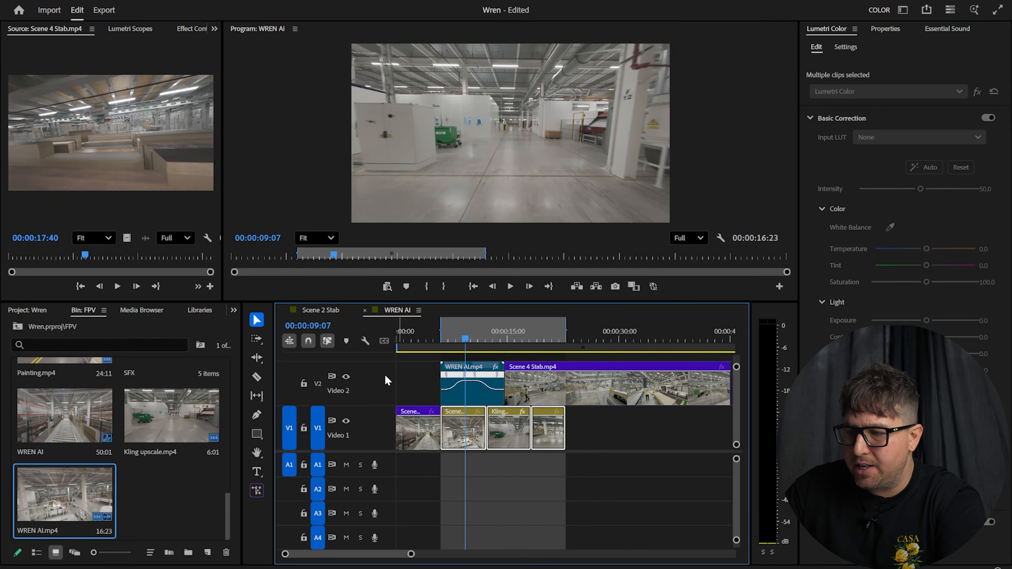
# Create a new Adjustment Layer in the Project bin with default settings and place it on Video 3
pyautogui.scroll(-2, 385, 381)
pyautogui.rightClick(180, 503)
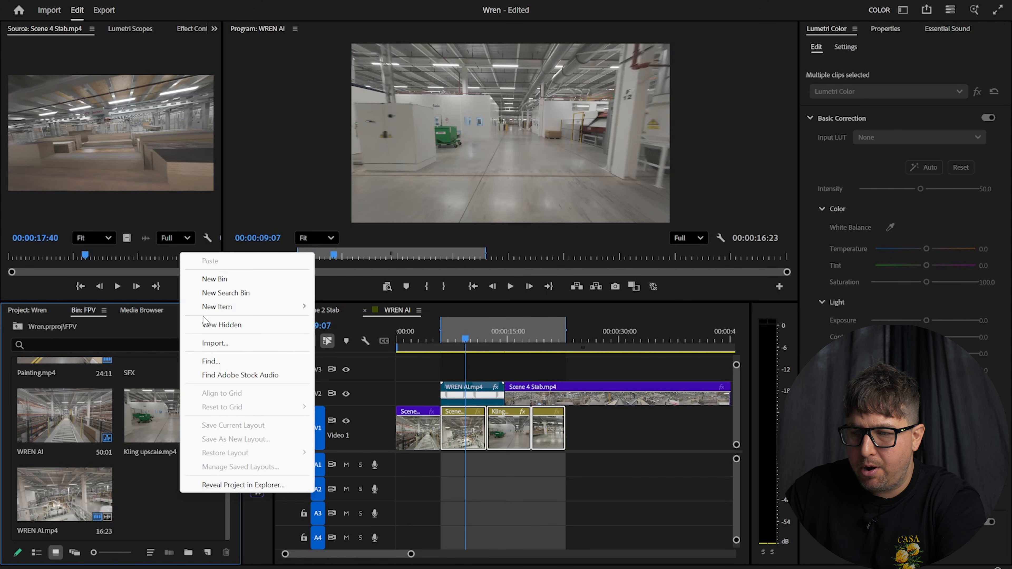
pyautogui.moveTo(224, 313)
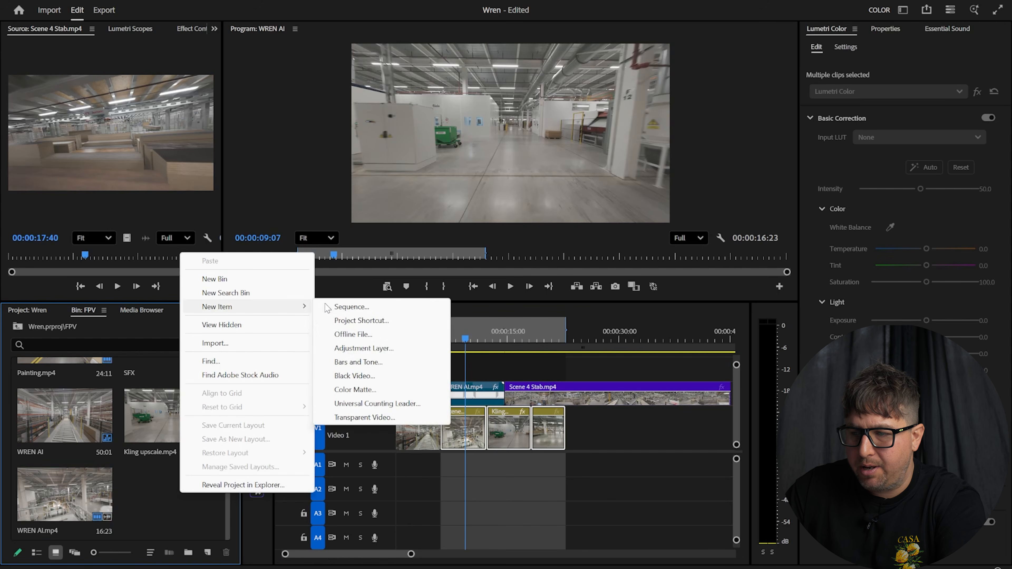
pyautogui.rightClick(147, 484)
pyautogui.moveTo(213, 299)
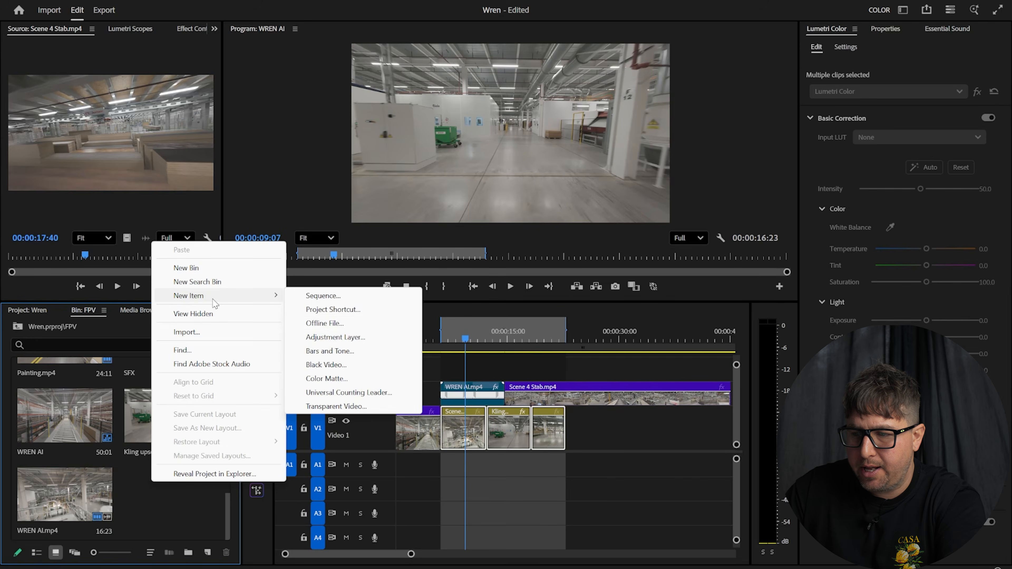
pyautogui.click(334, 338)
pyautogui.click(544, 336)
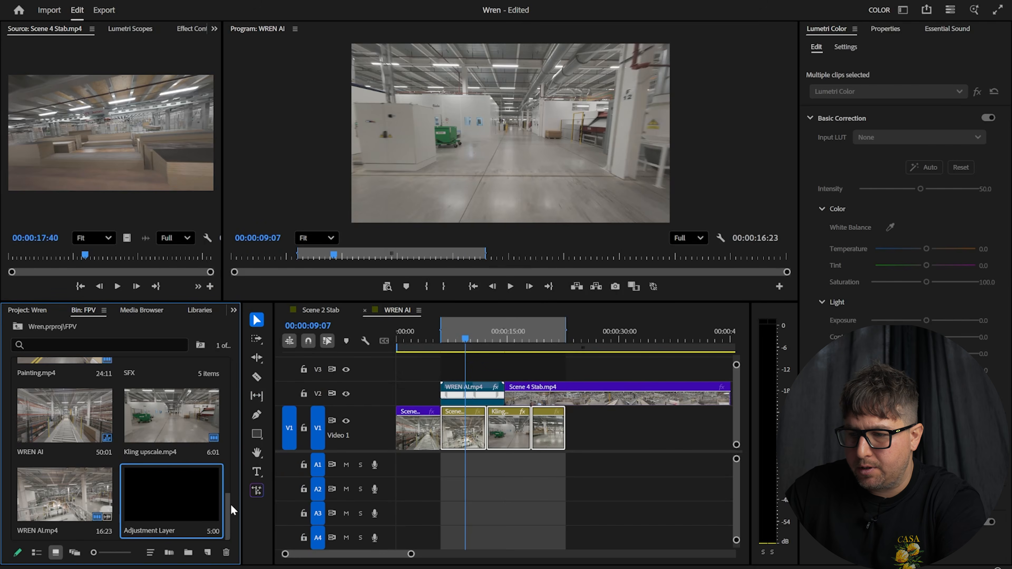
pyautogui.moveTo(350, 464); pyautogui.dragTo(503, 375)
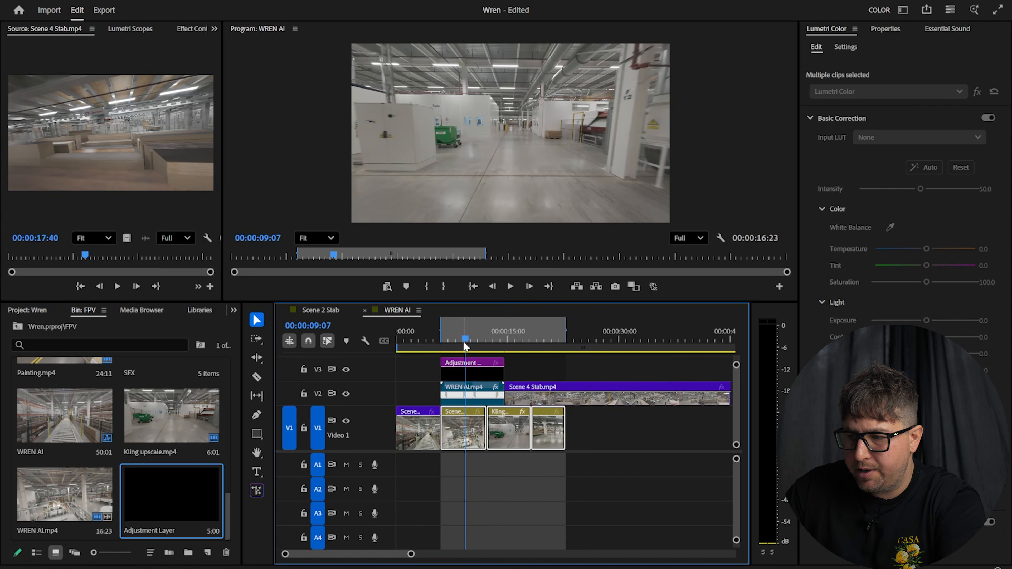
# Trim the adjustment layer's start and end to match the WREN AI speed ramp, then select it
pyautogui.scroll(4, 472, 412)
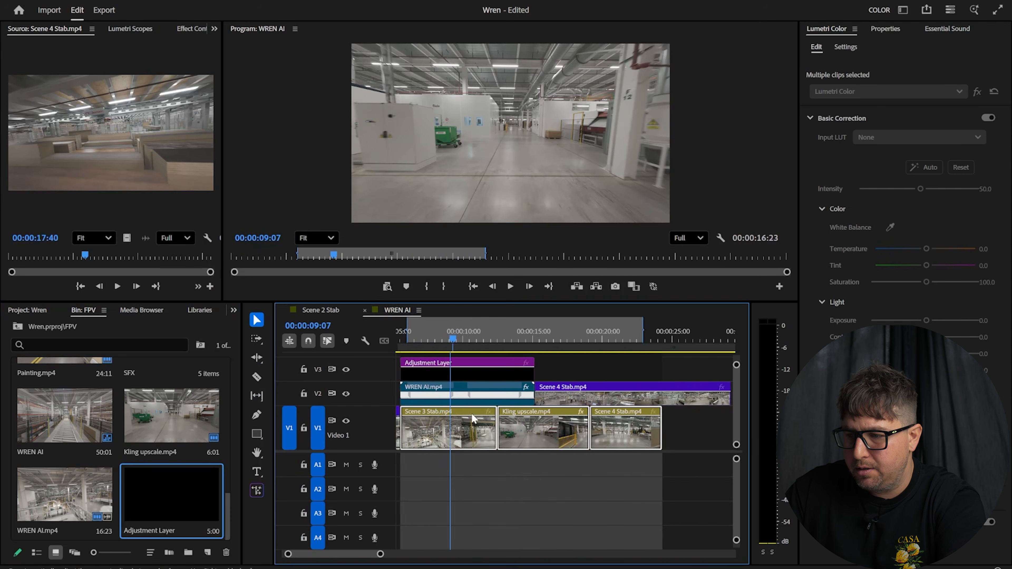
pyautogui.moveTo(420, 326); pyautogui.dragTo(391, 335)
pyautogui.press('space')
pyautogui.press('space')
pyautogui.moveTo(503, 371); pyautogui.dragTo(510, 371)
pyautogui.moveTo(651, 335); pyautogui.dragTo(636, 333)
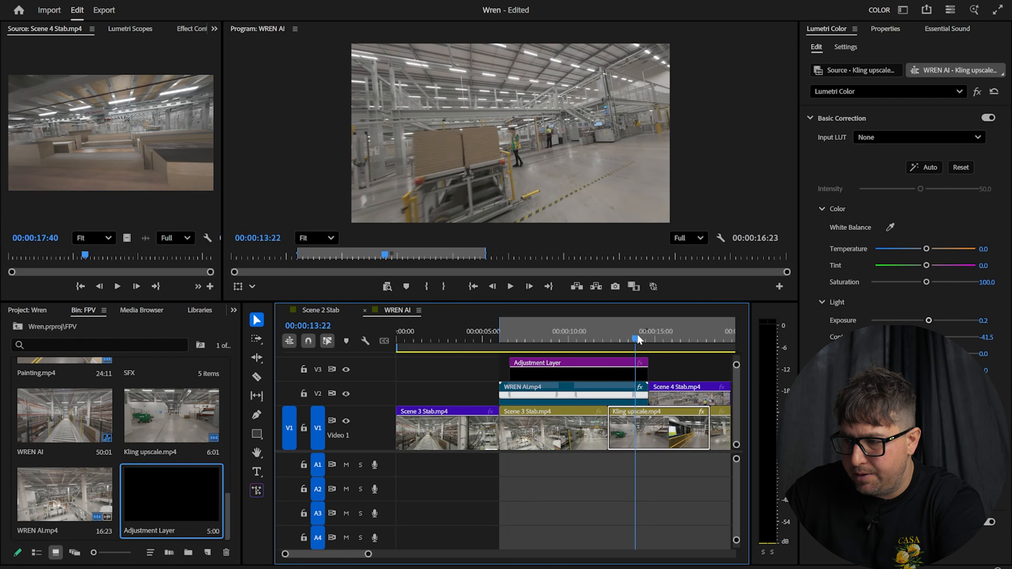
pyautogui.moveTo(638, 374); pyautogui.dragTo(633, 374)
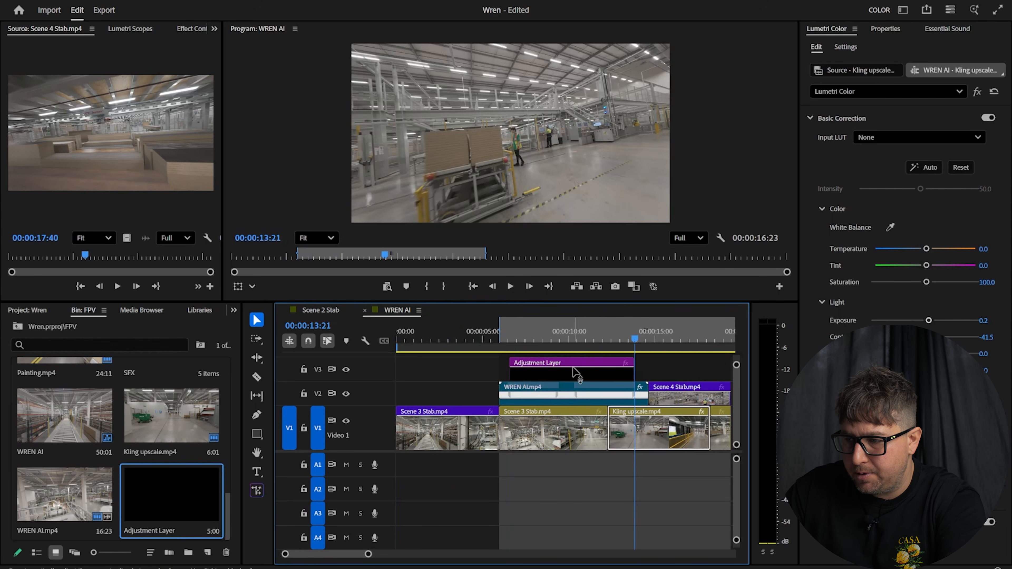
pyautogui.click(564, 373)
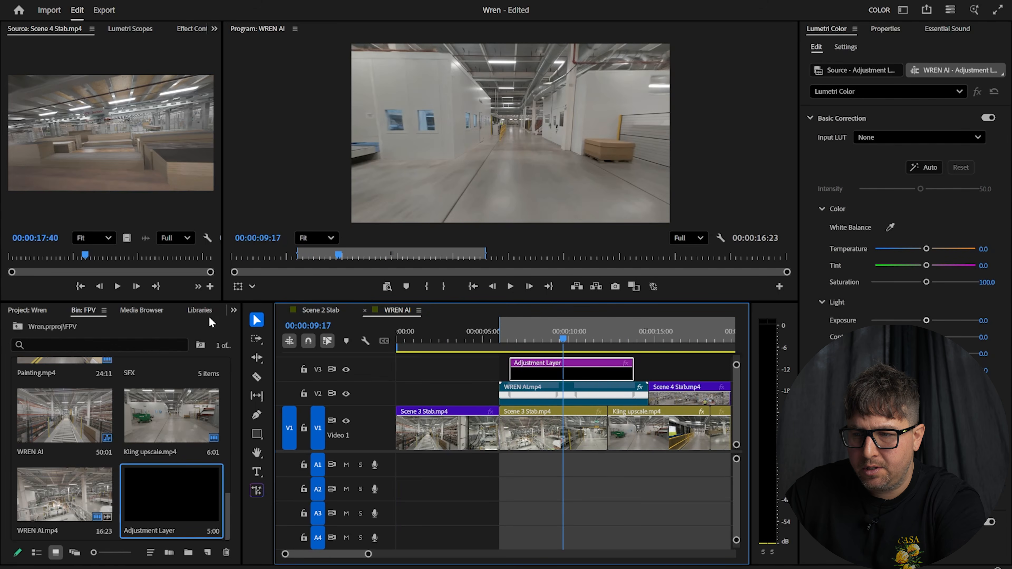
# Apply the RSMB Pro effect, found by searching 'rsmb', to the adjustment layer and render the entire work area
pyautogui.click(233, 311)
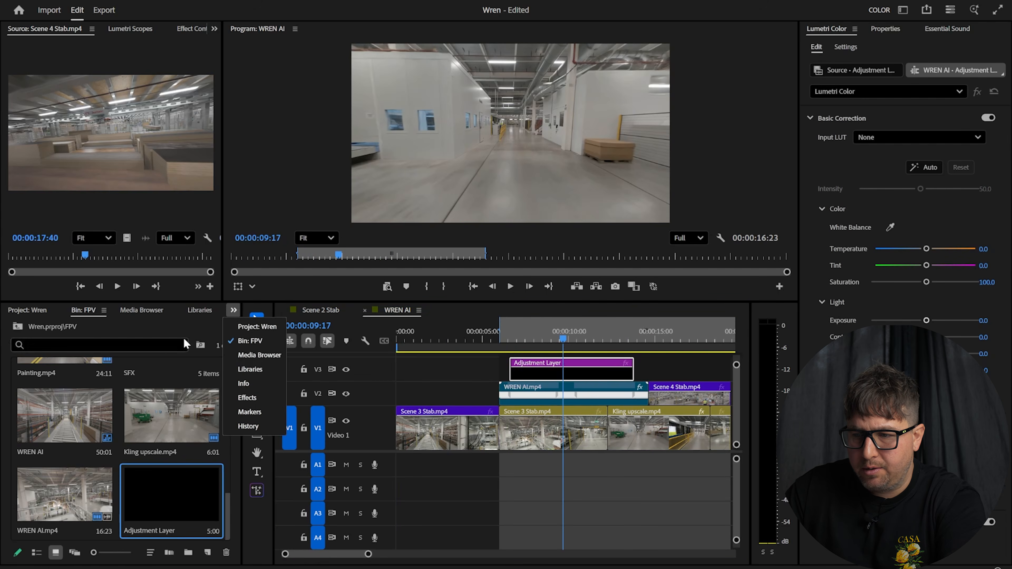
pyautogui.click(252, 405)
pyautogui.click(49, 330)
pyautogui.write('rsmb')
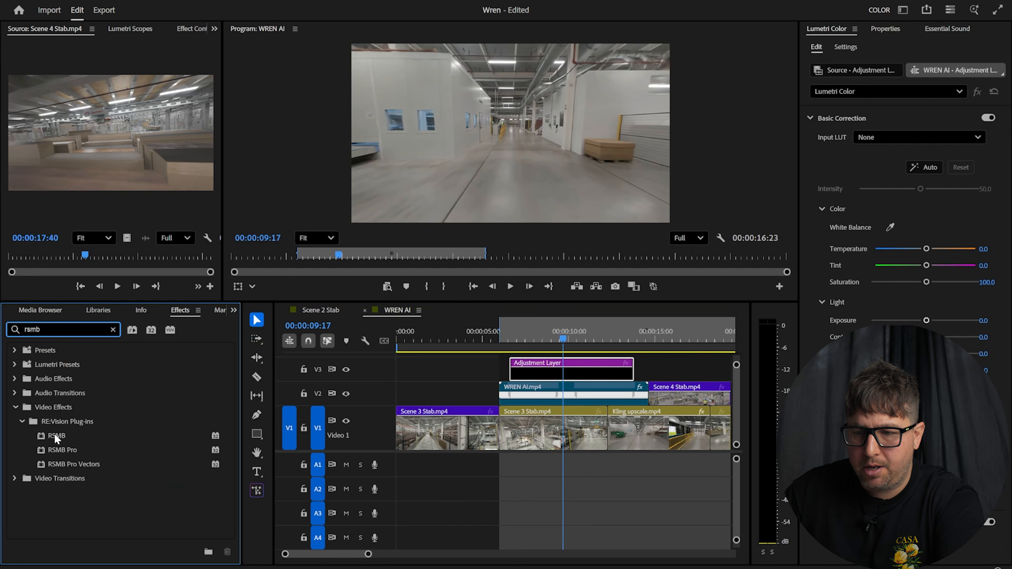
pyautogui.click(60, 452)
pyautogui.moveTo(436, 433); pyautogui.dragTo(552, 377)
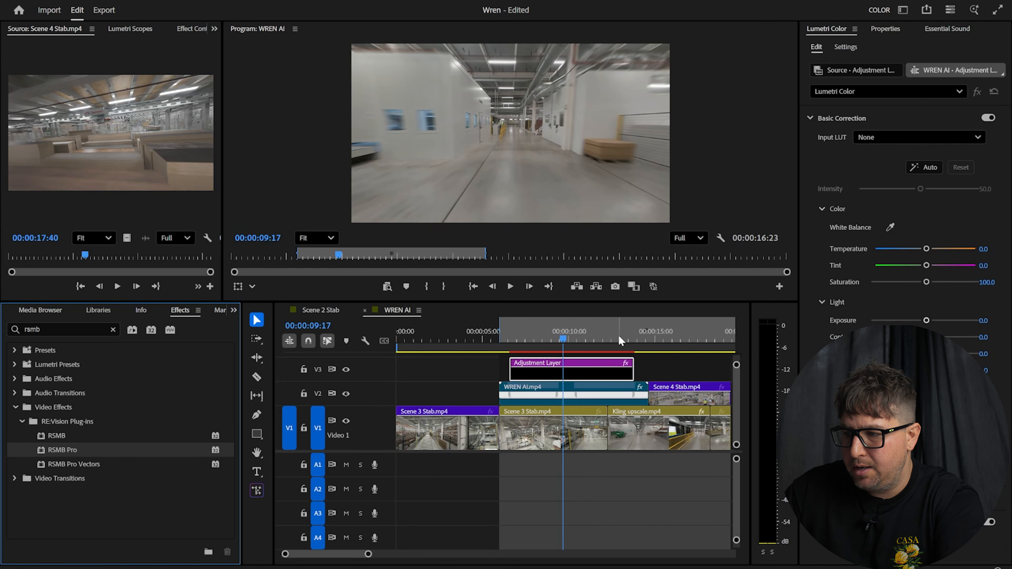
pyautogui.click(62, 1)
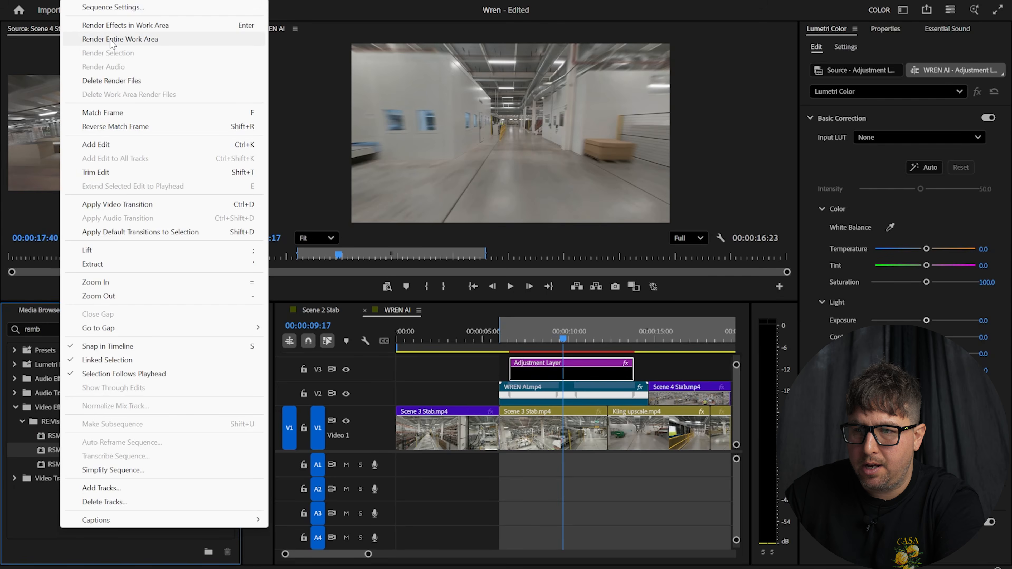
pyautogui.click(112, 39)
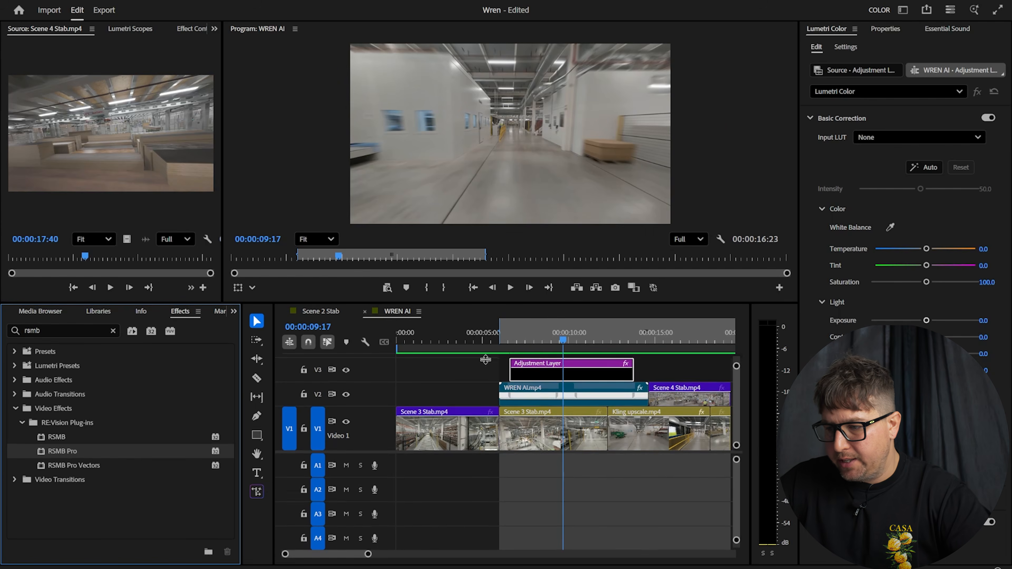
# Enlarge the Program monitor and play the blurred speed ramp from 00:00:04:15
pyautogui.moveTo(487, 303); pyautogui.dragTo(483, 389)
pyautogui.click(477, 424)
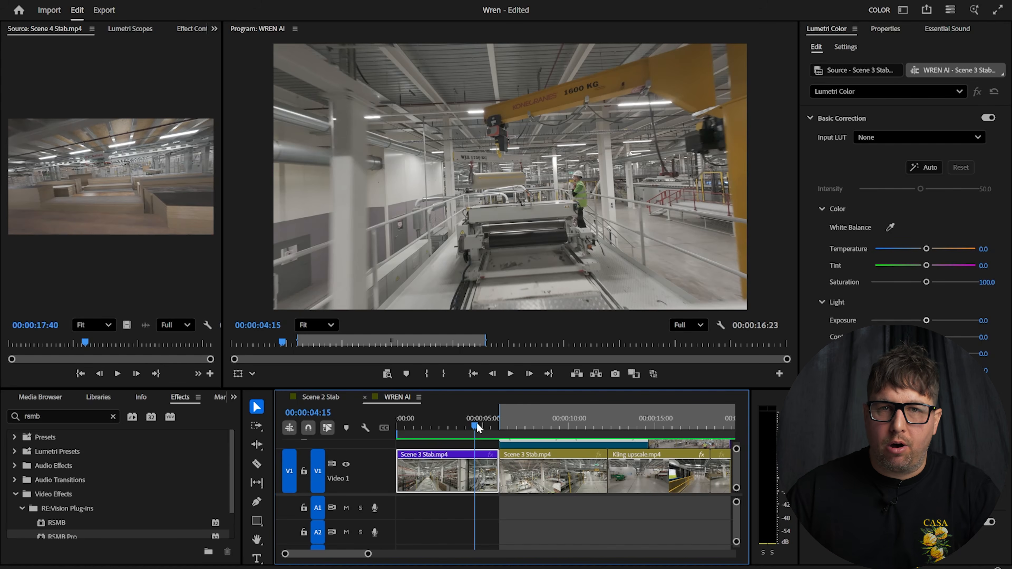
pyautogui.press('space')
pyautogui.moveTo(687, 389); pyautogui.dragTo(687, 471)
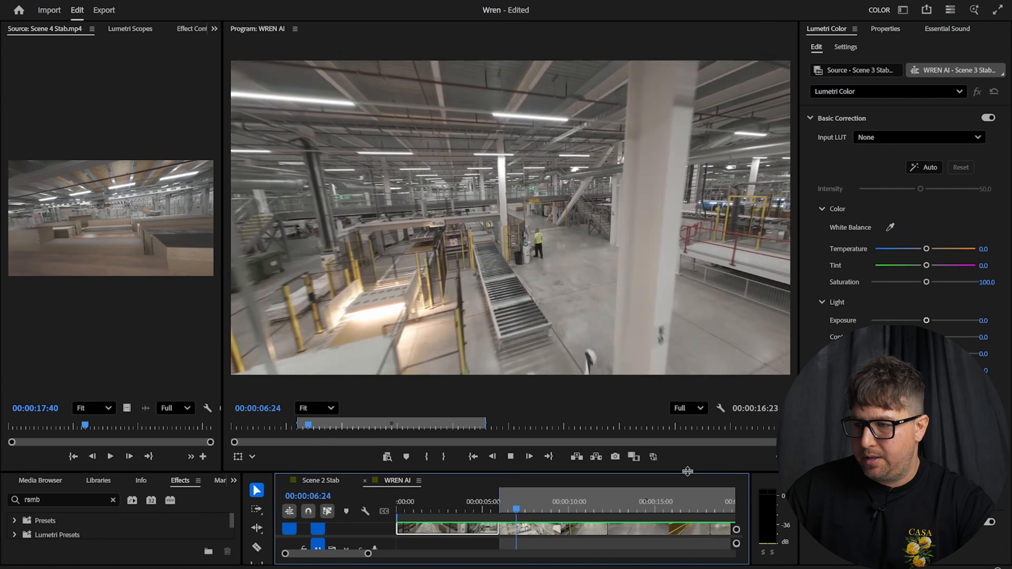